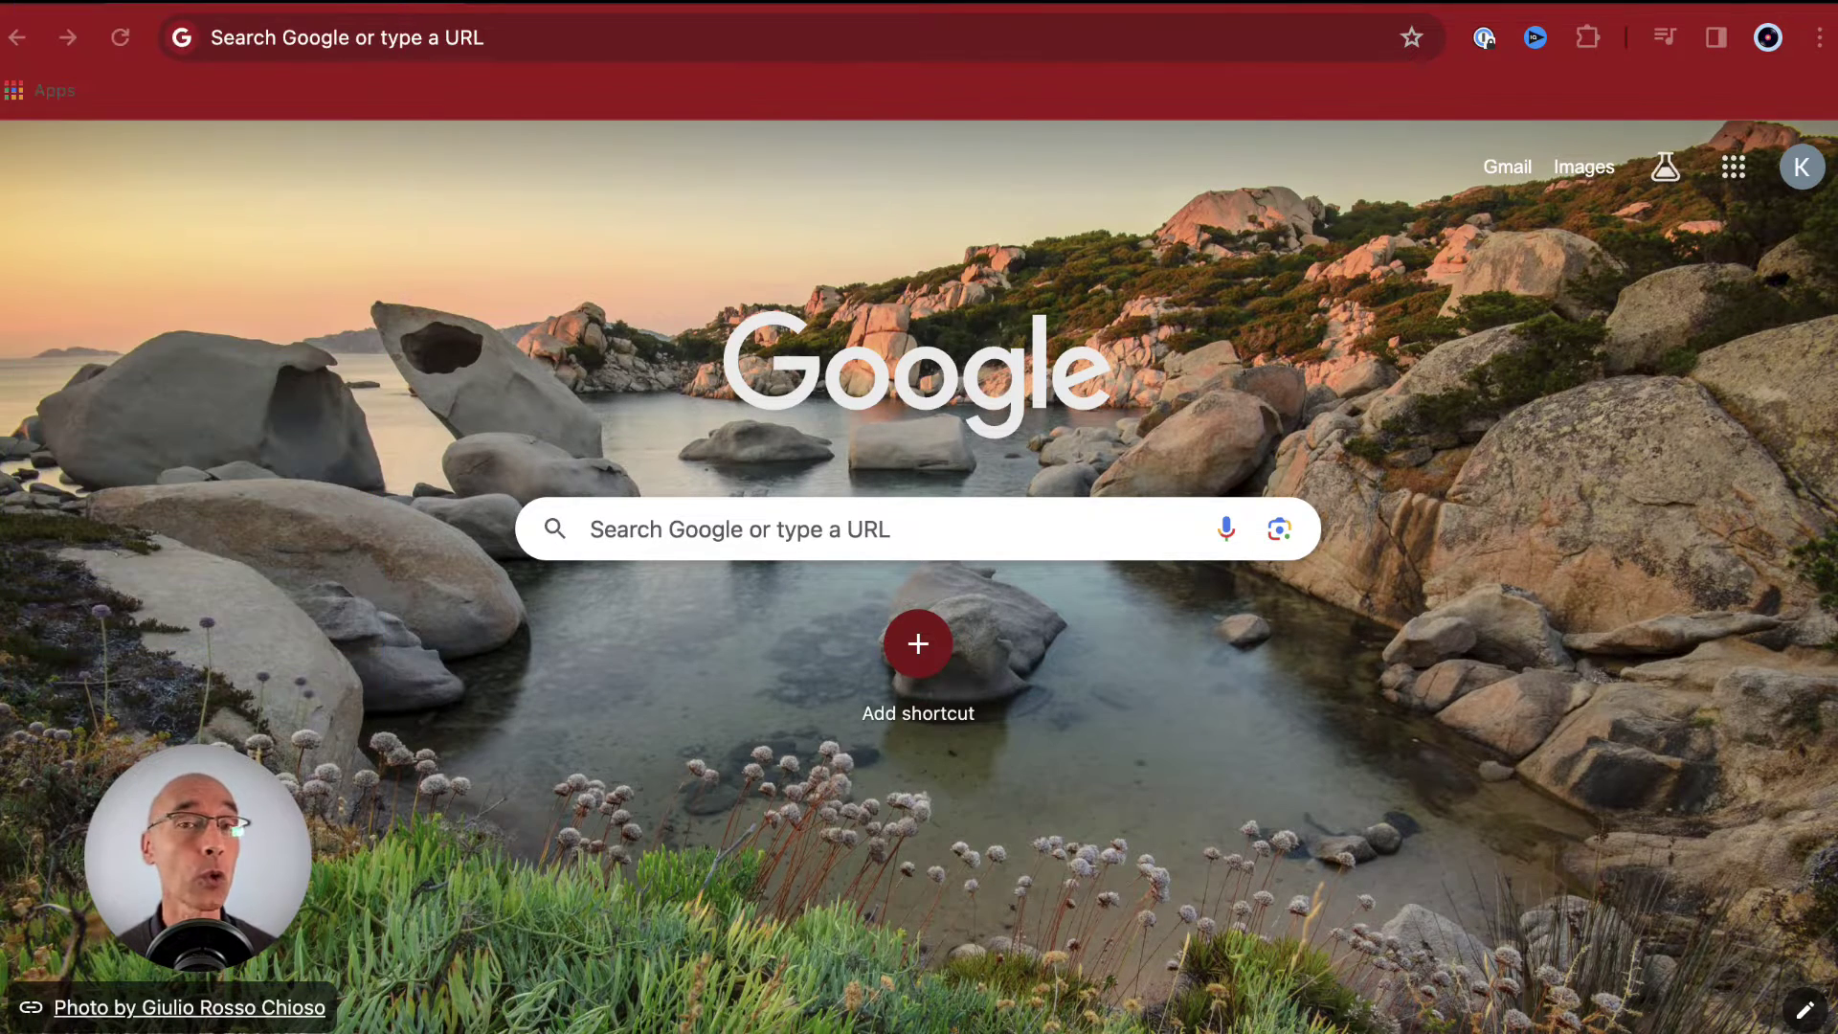
- Load docs.google.com in Chrome to reach the Google Docs home page
click(41, 90)
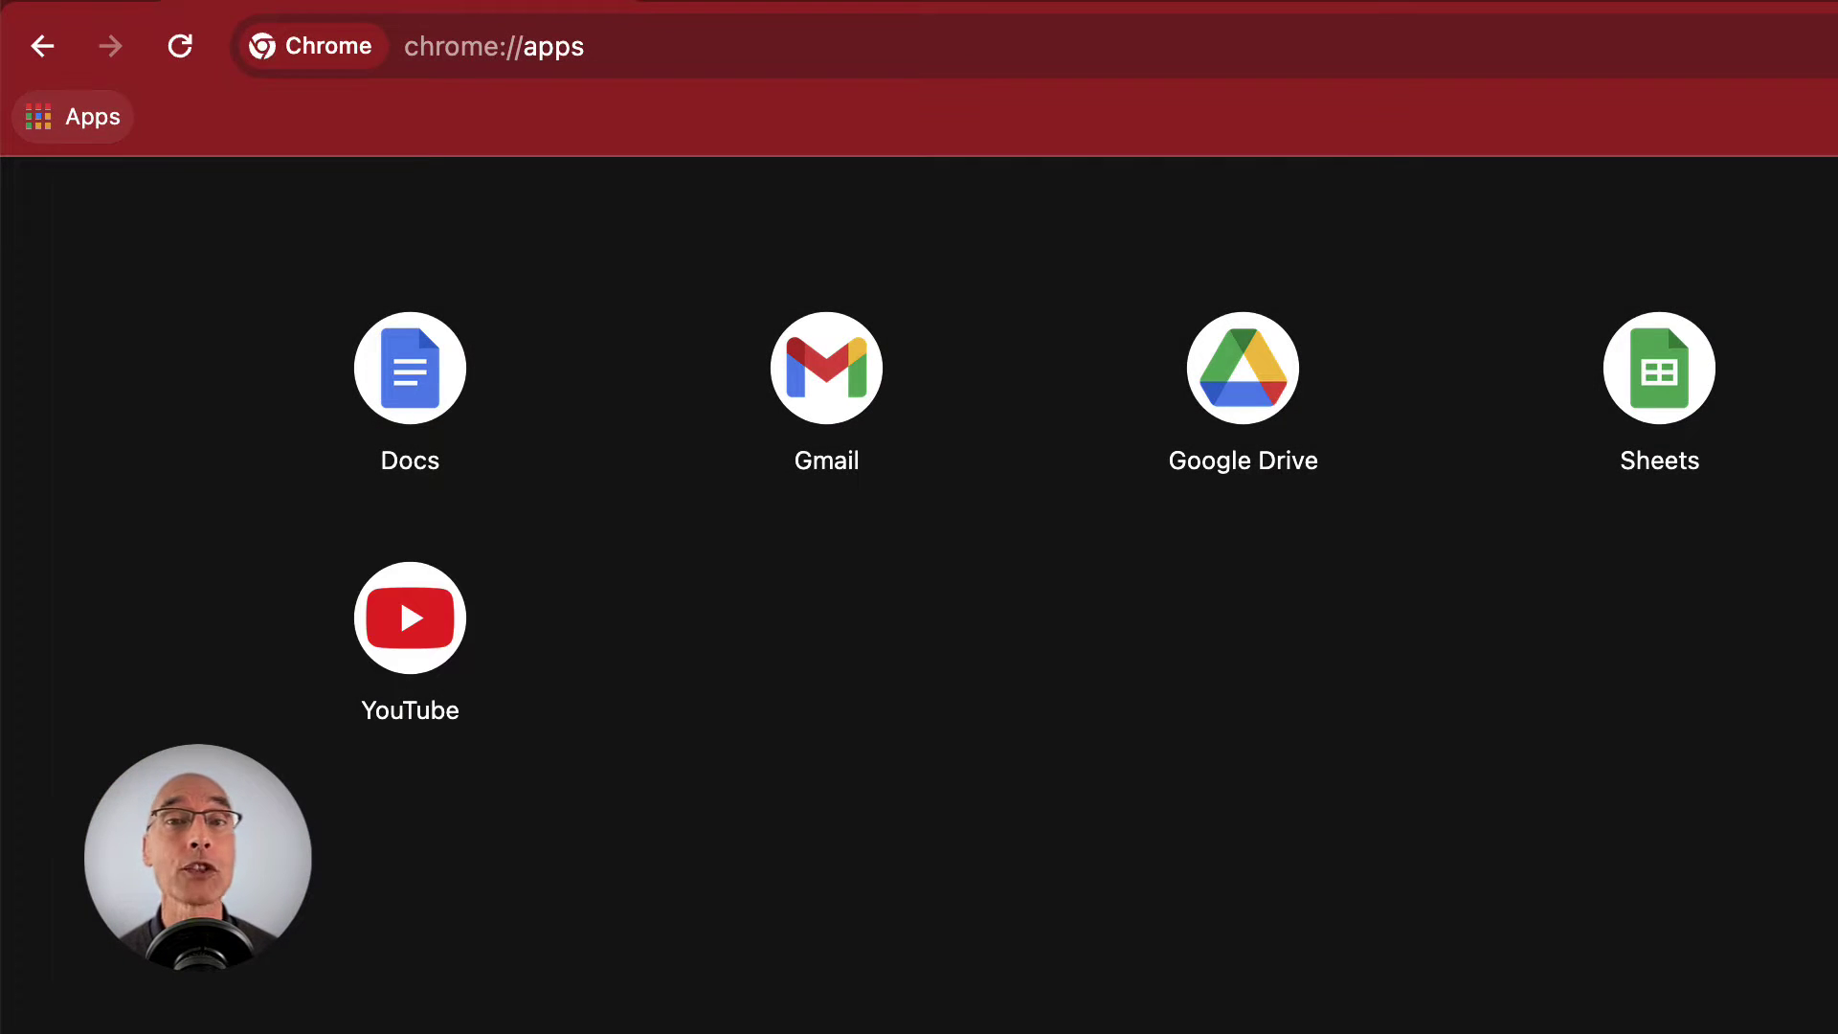
key(super+bracketleft)
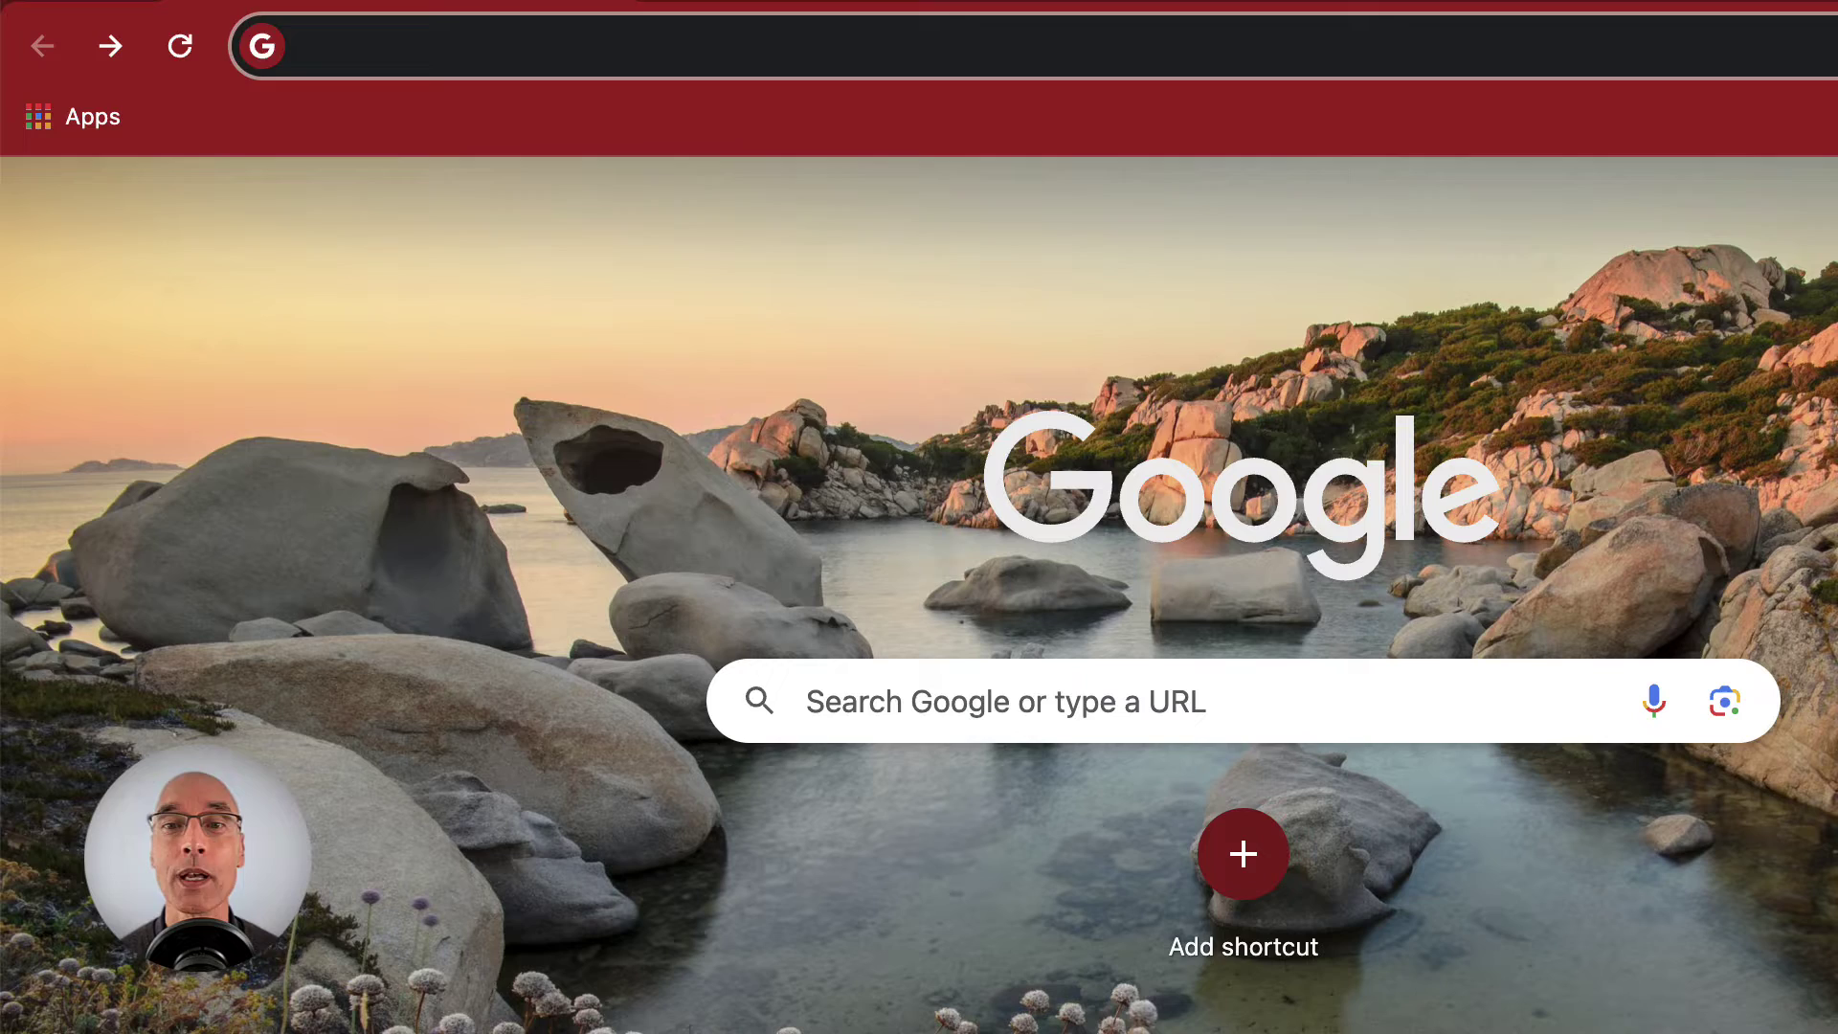
text(docs.goo)
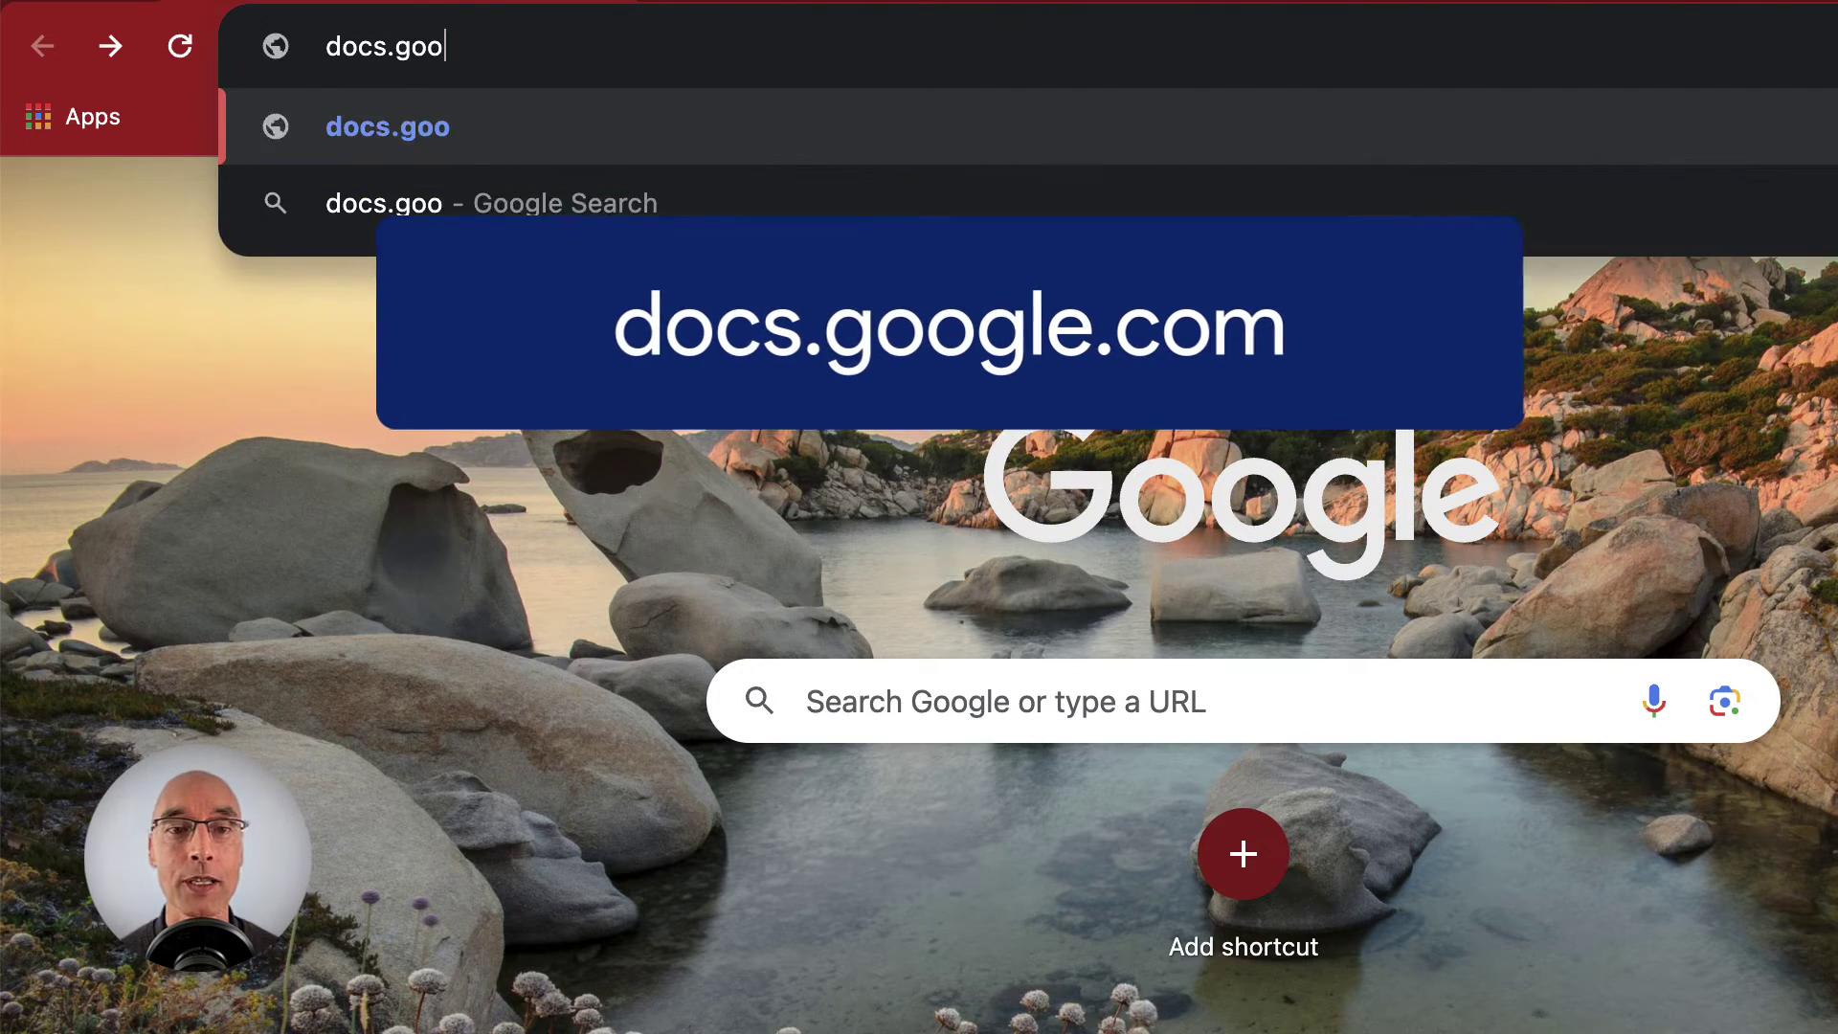
text(gle.com)
key(Return)
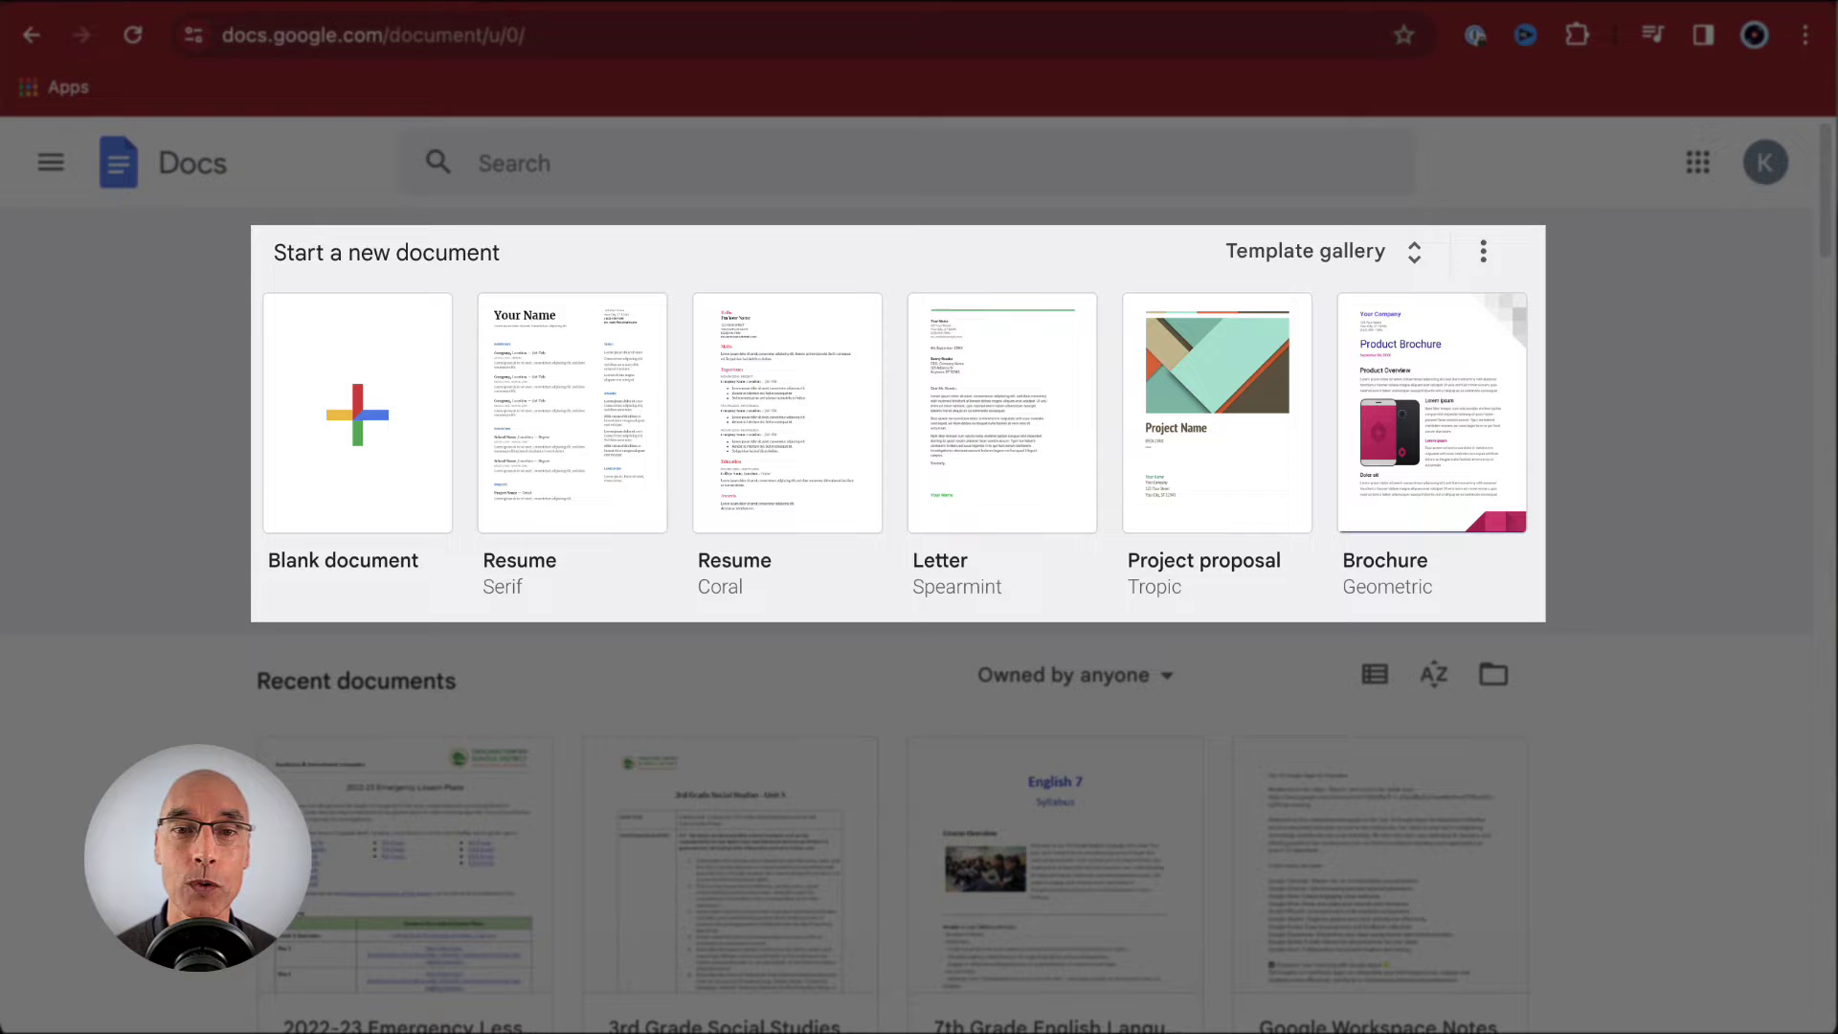
- Scroll down through the recent documents on the Docs home page and back up
scroll(899, 632, down, 4)
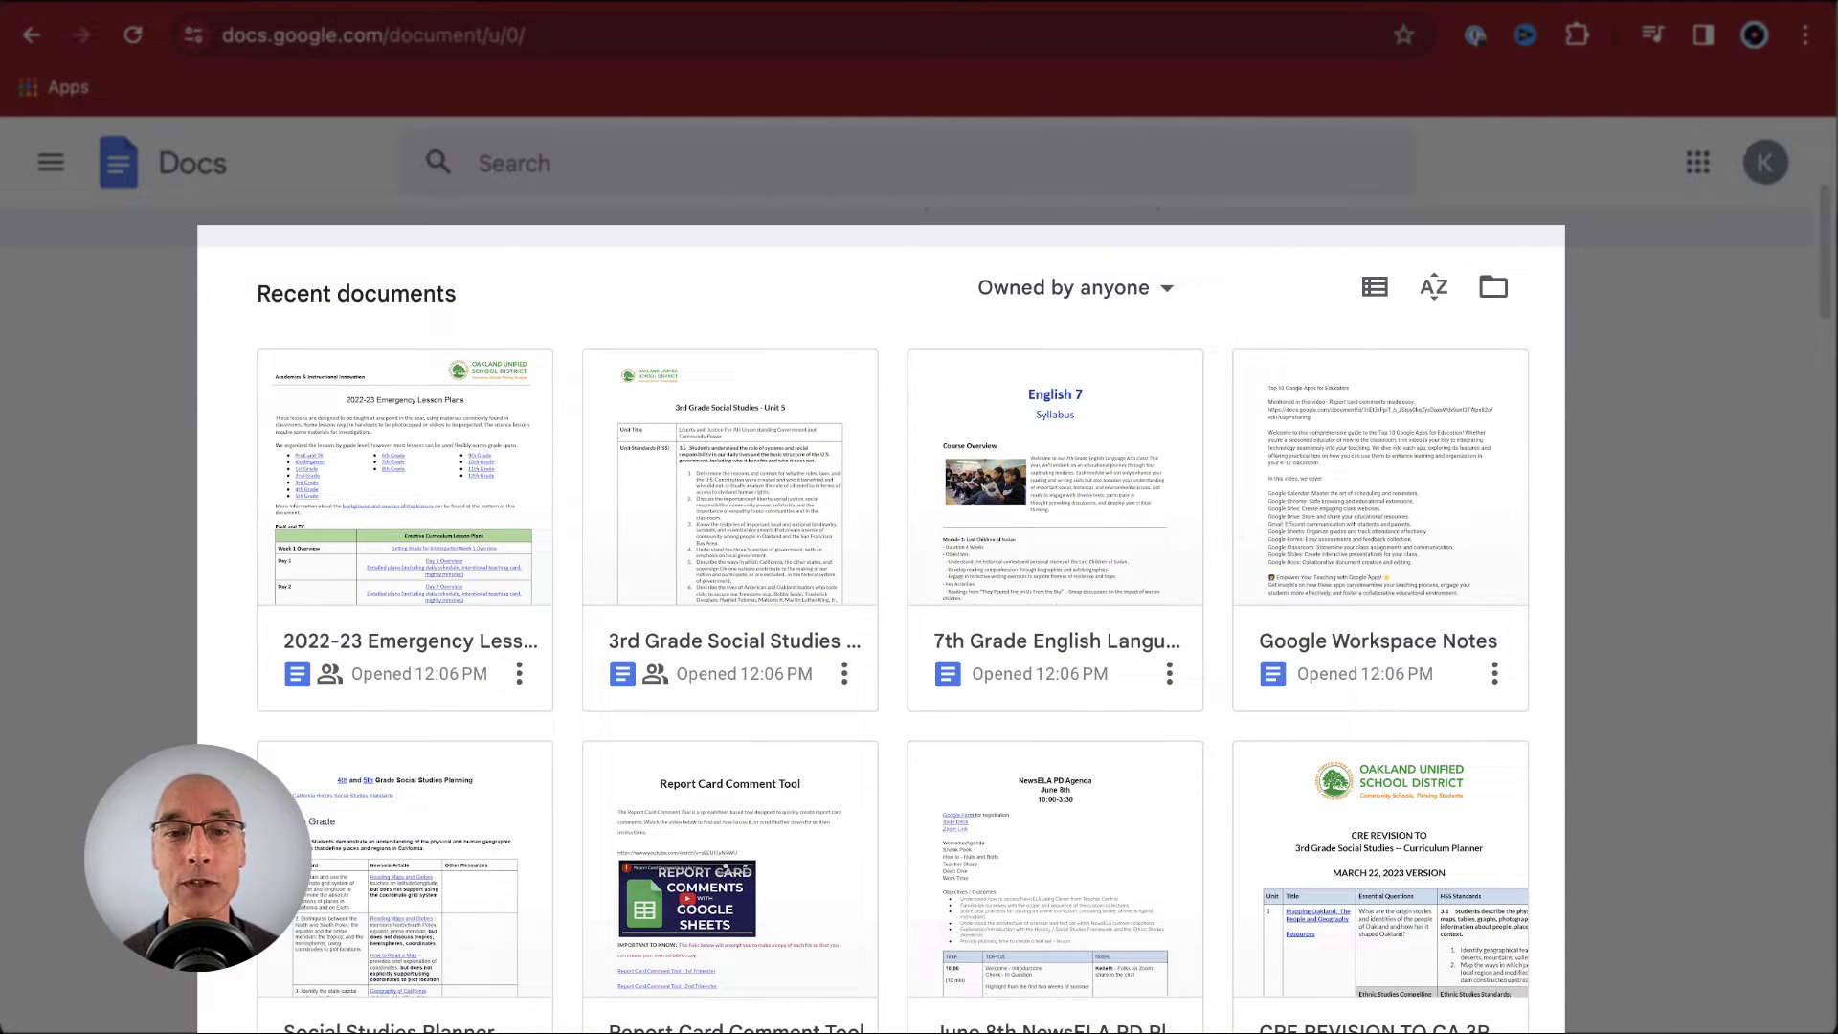
scroll(914, 574, up, 4)
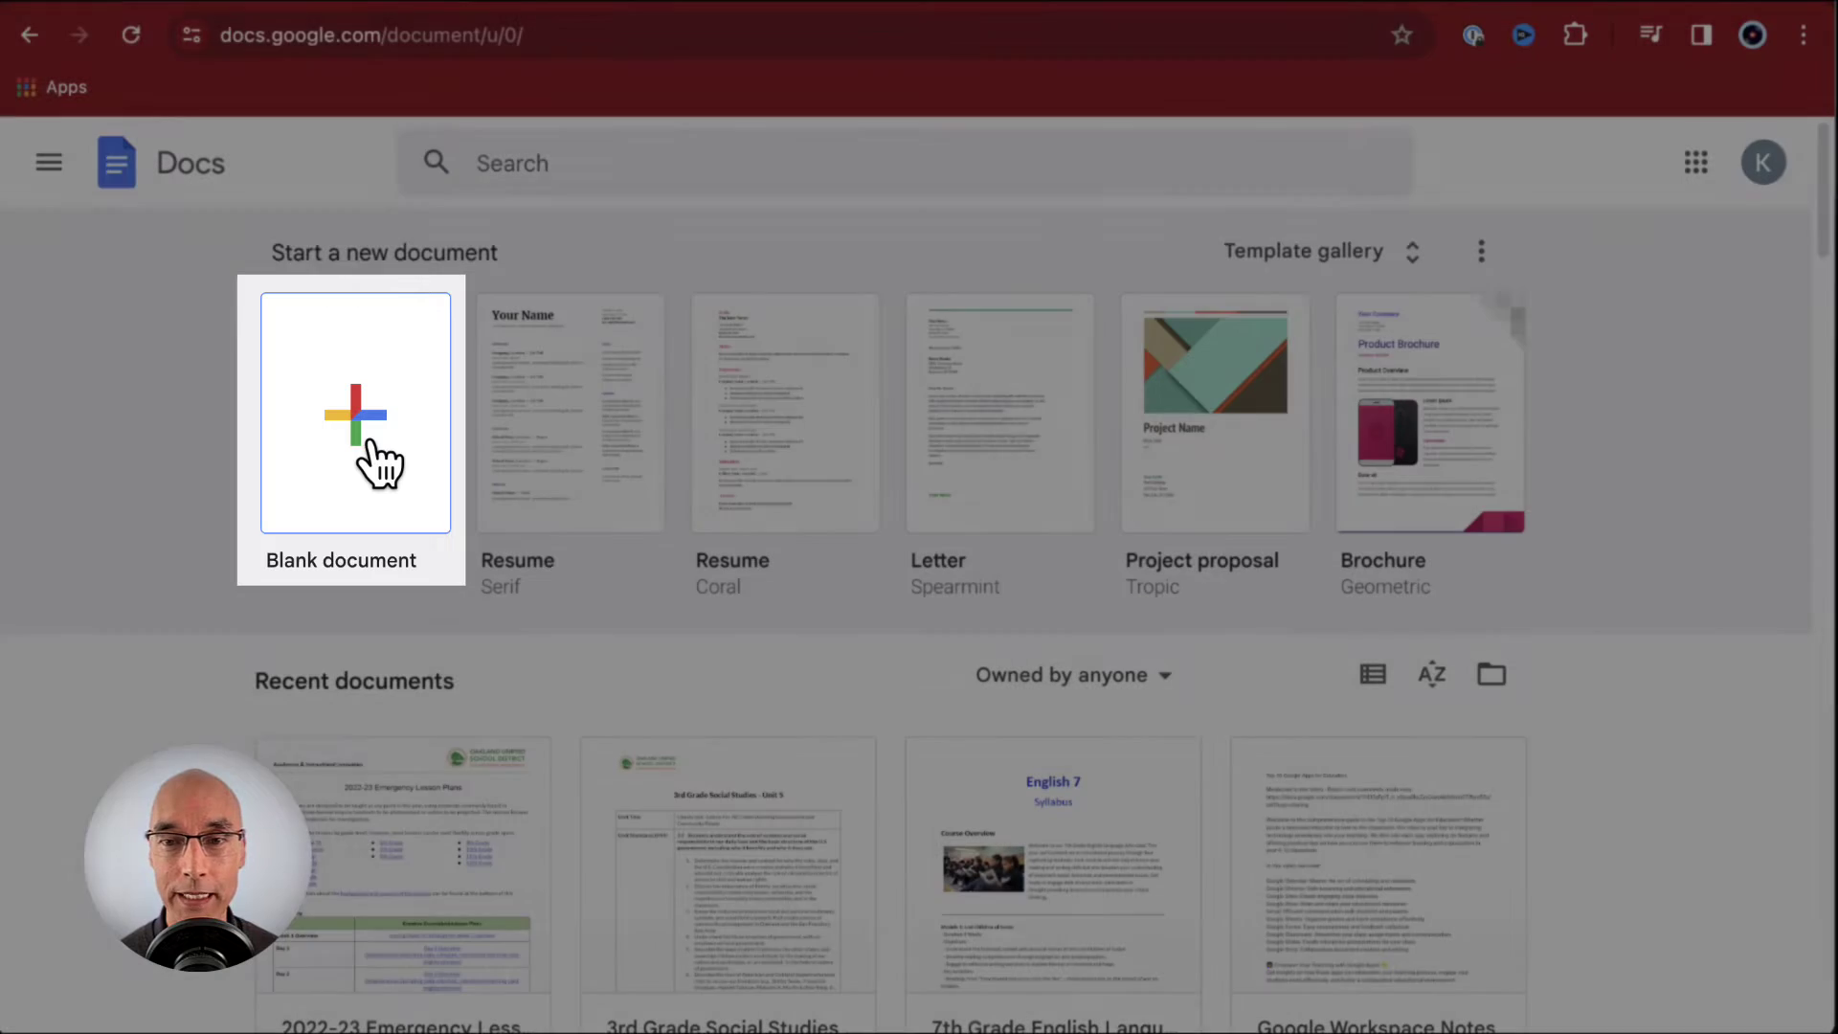
click(373, 444)
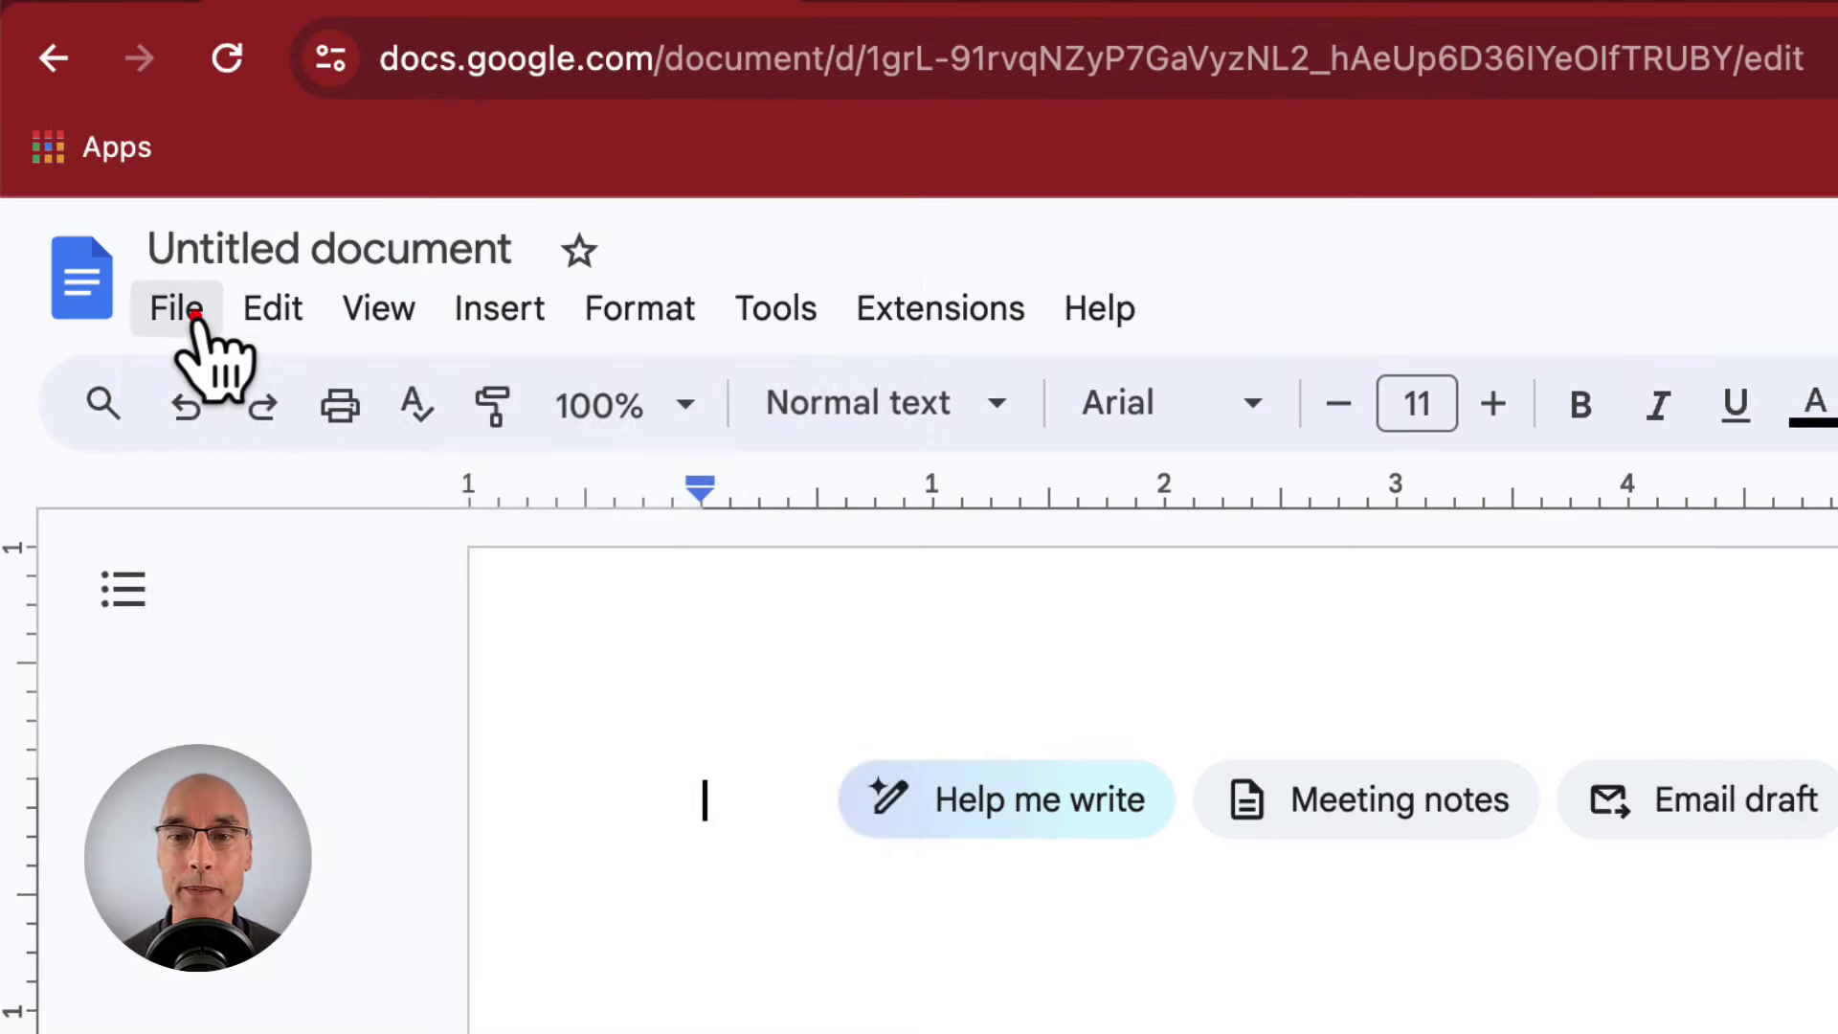
click(195, 316)
mouse_move(271, 321)
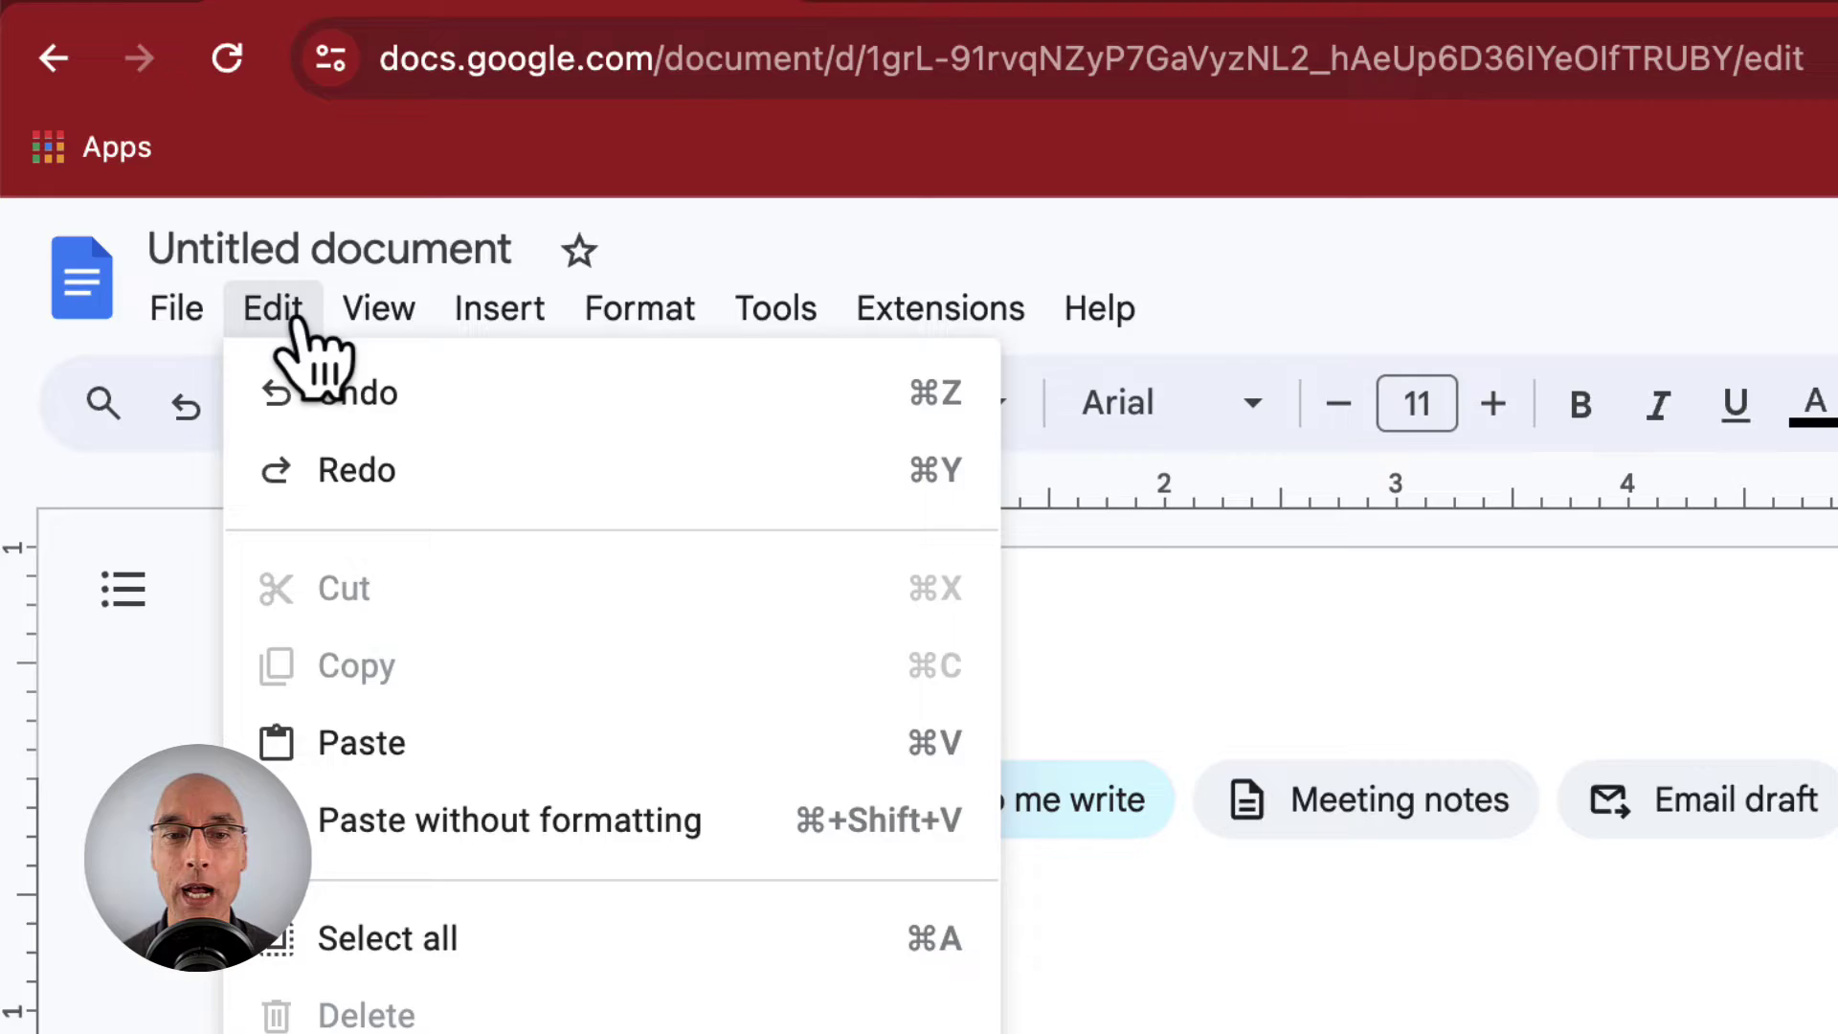
click(239, 651)
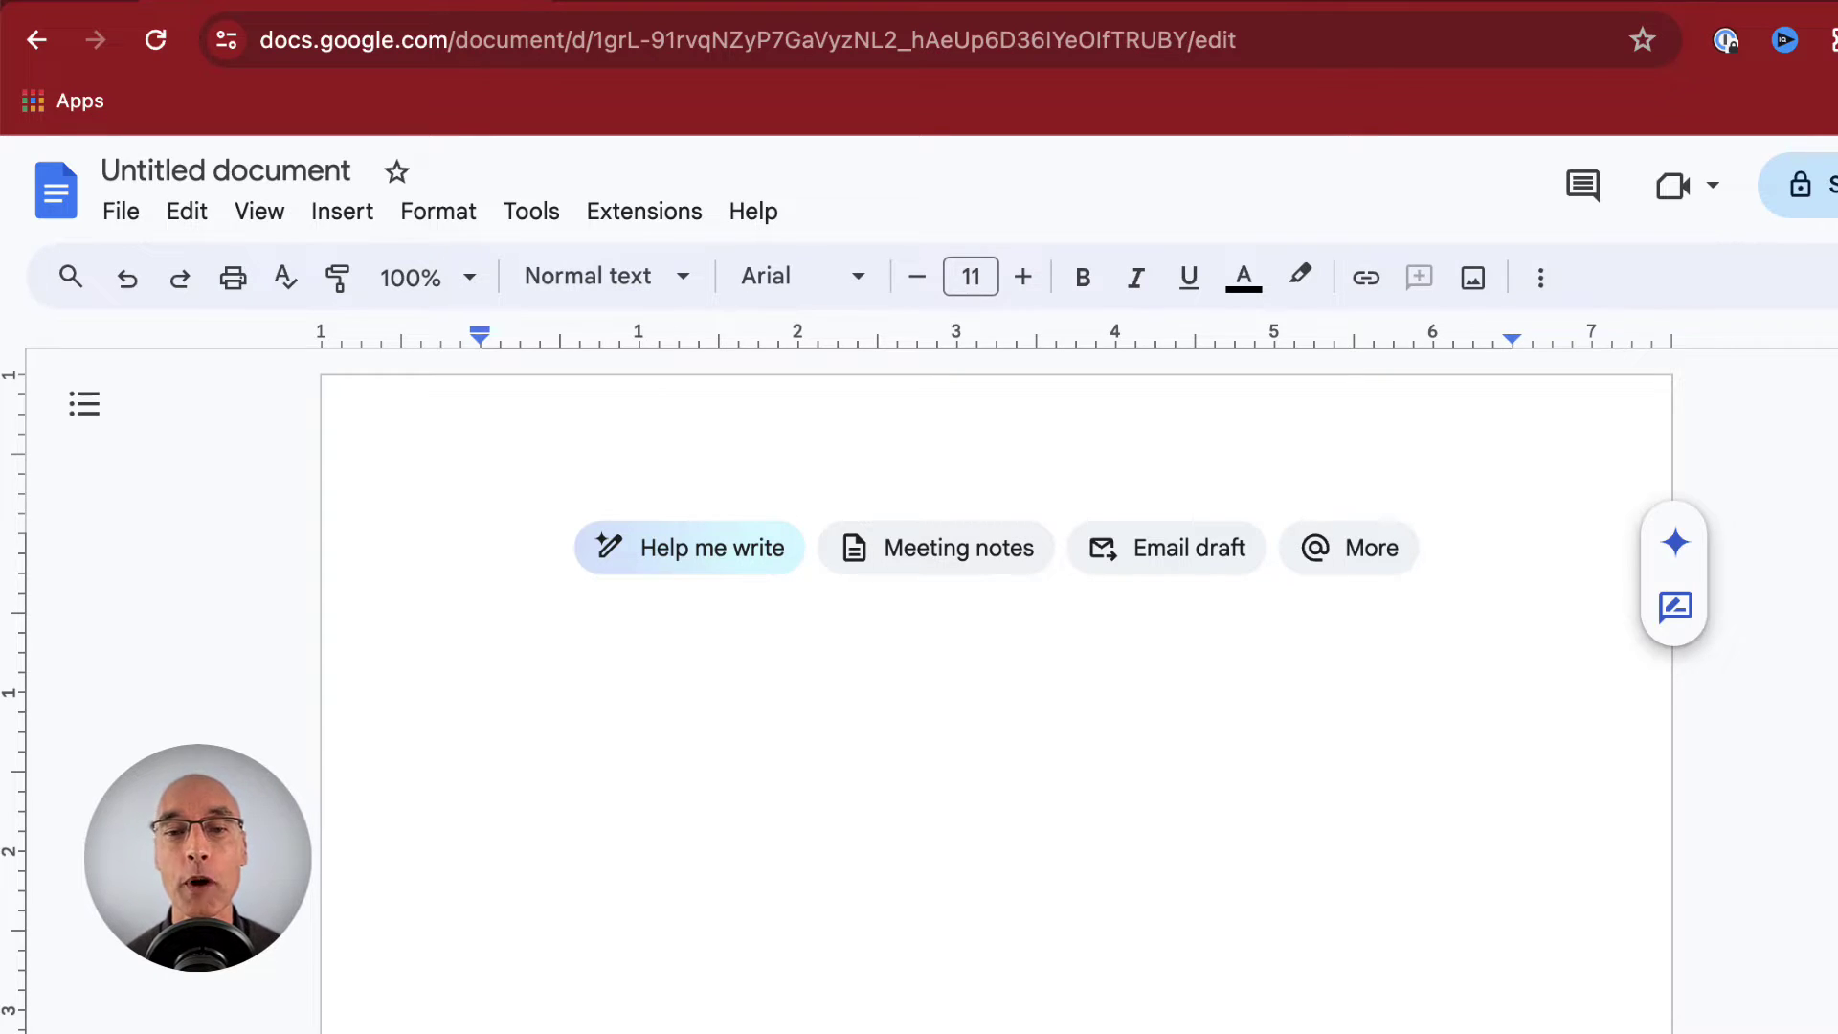
scroll(996, 670, down, 1)
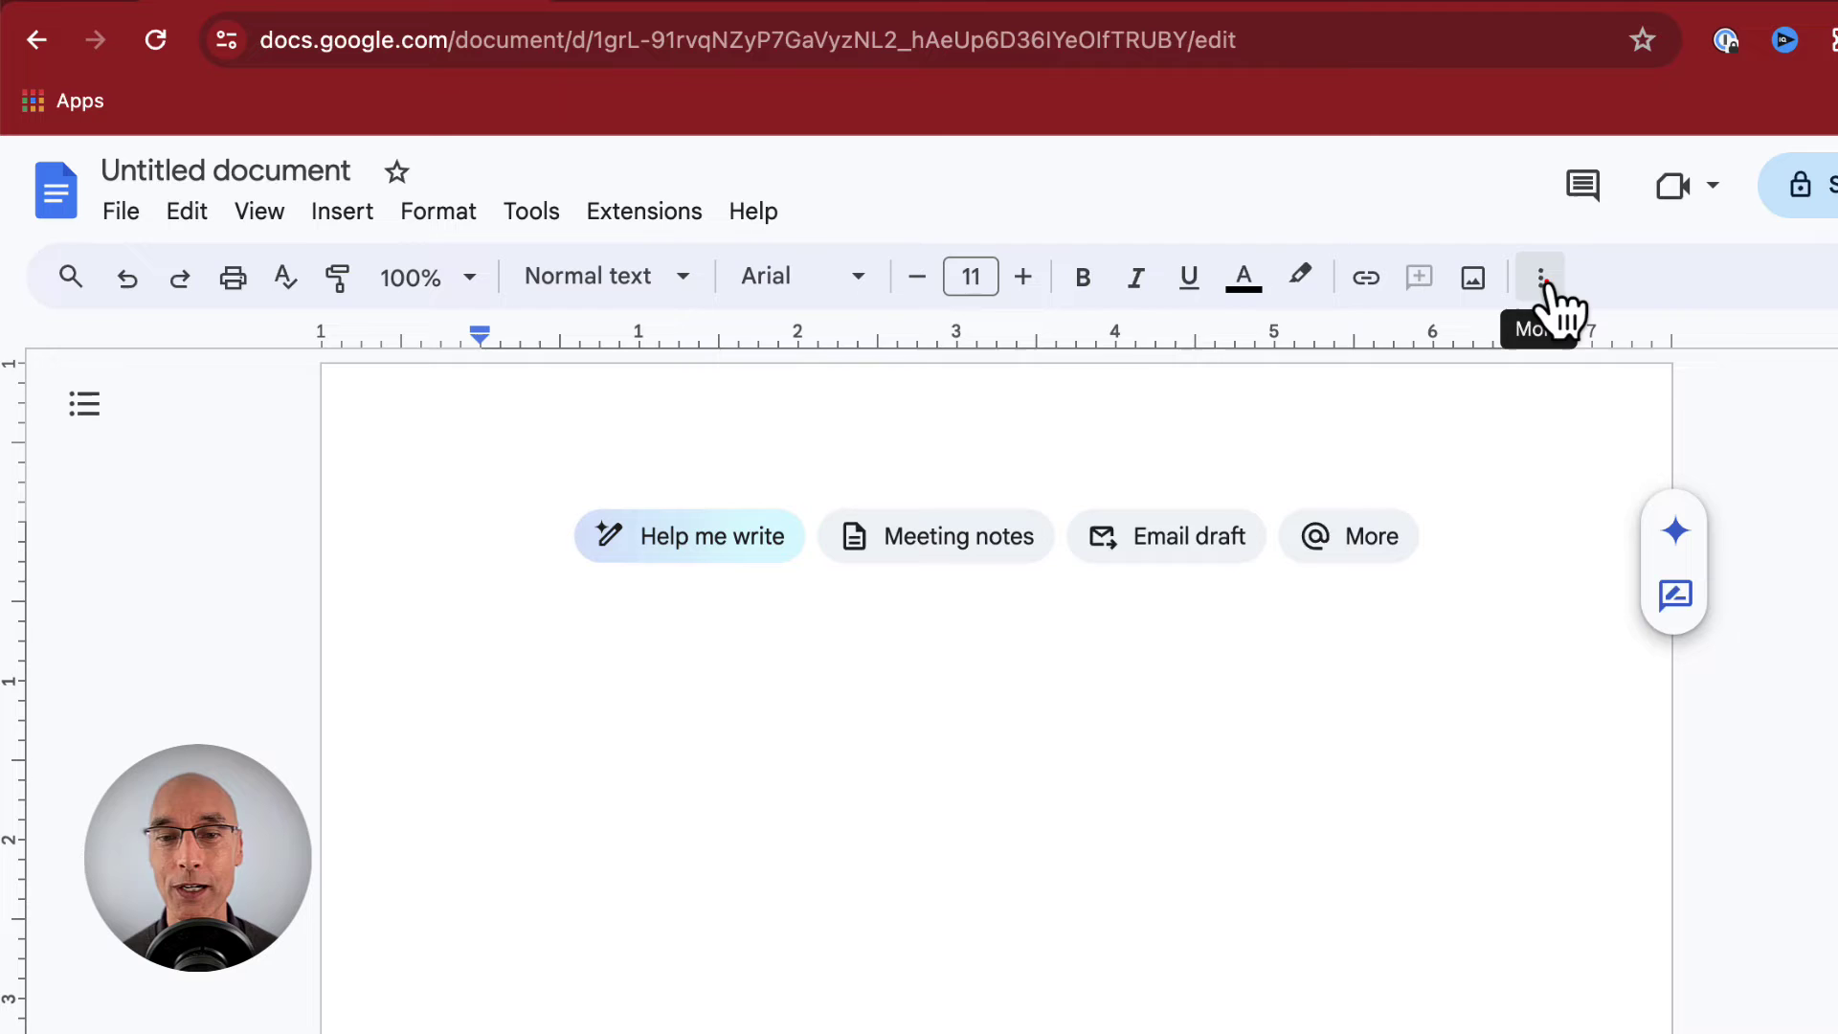
click(1543, 283)
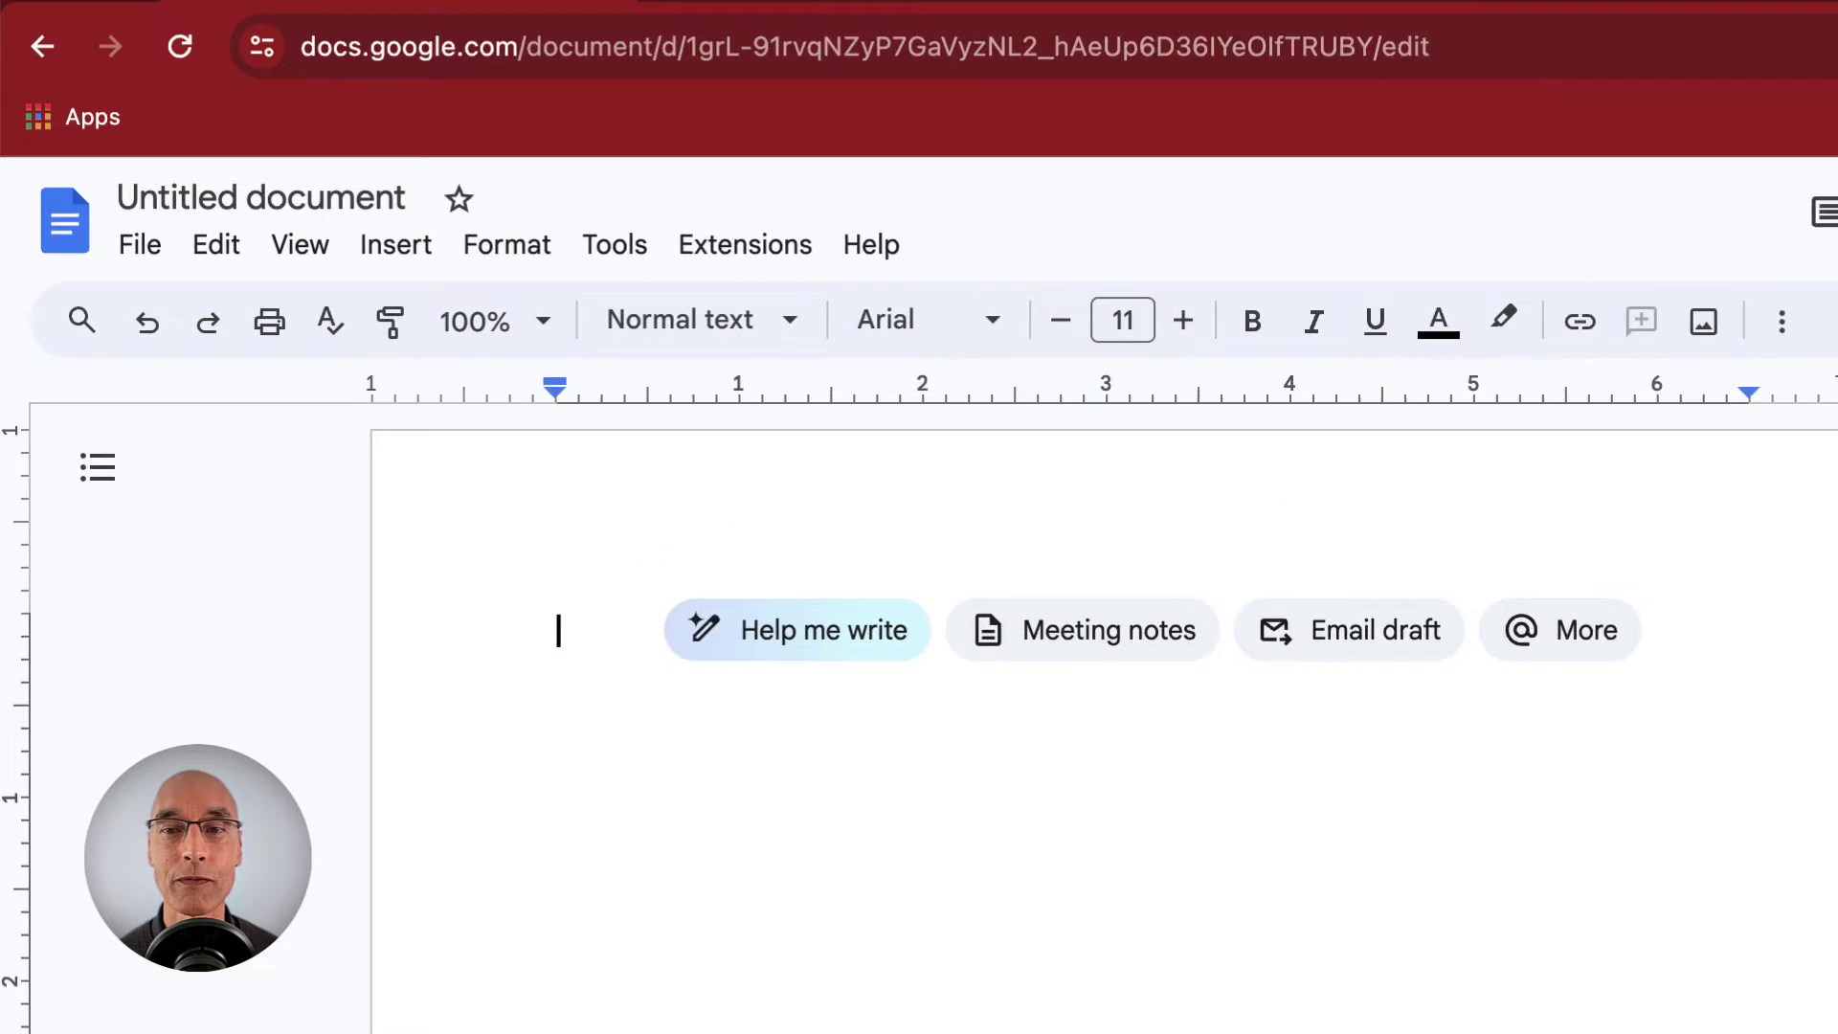
- Rename the untitled document to 'Types of Rocks'
click(301, 227)
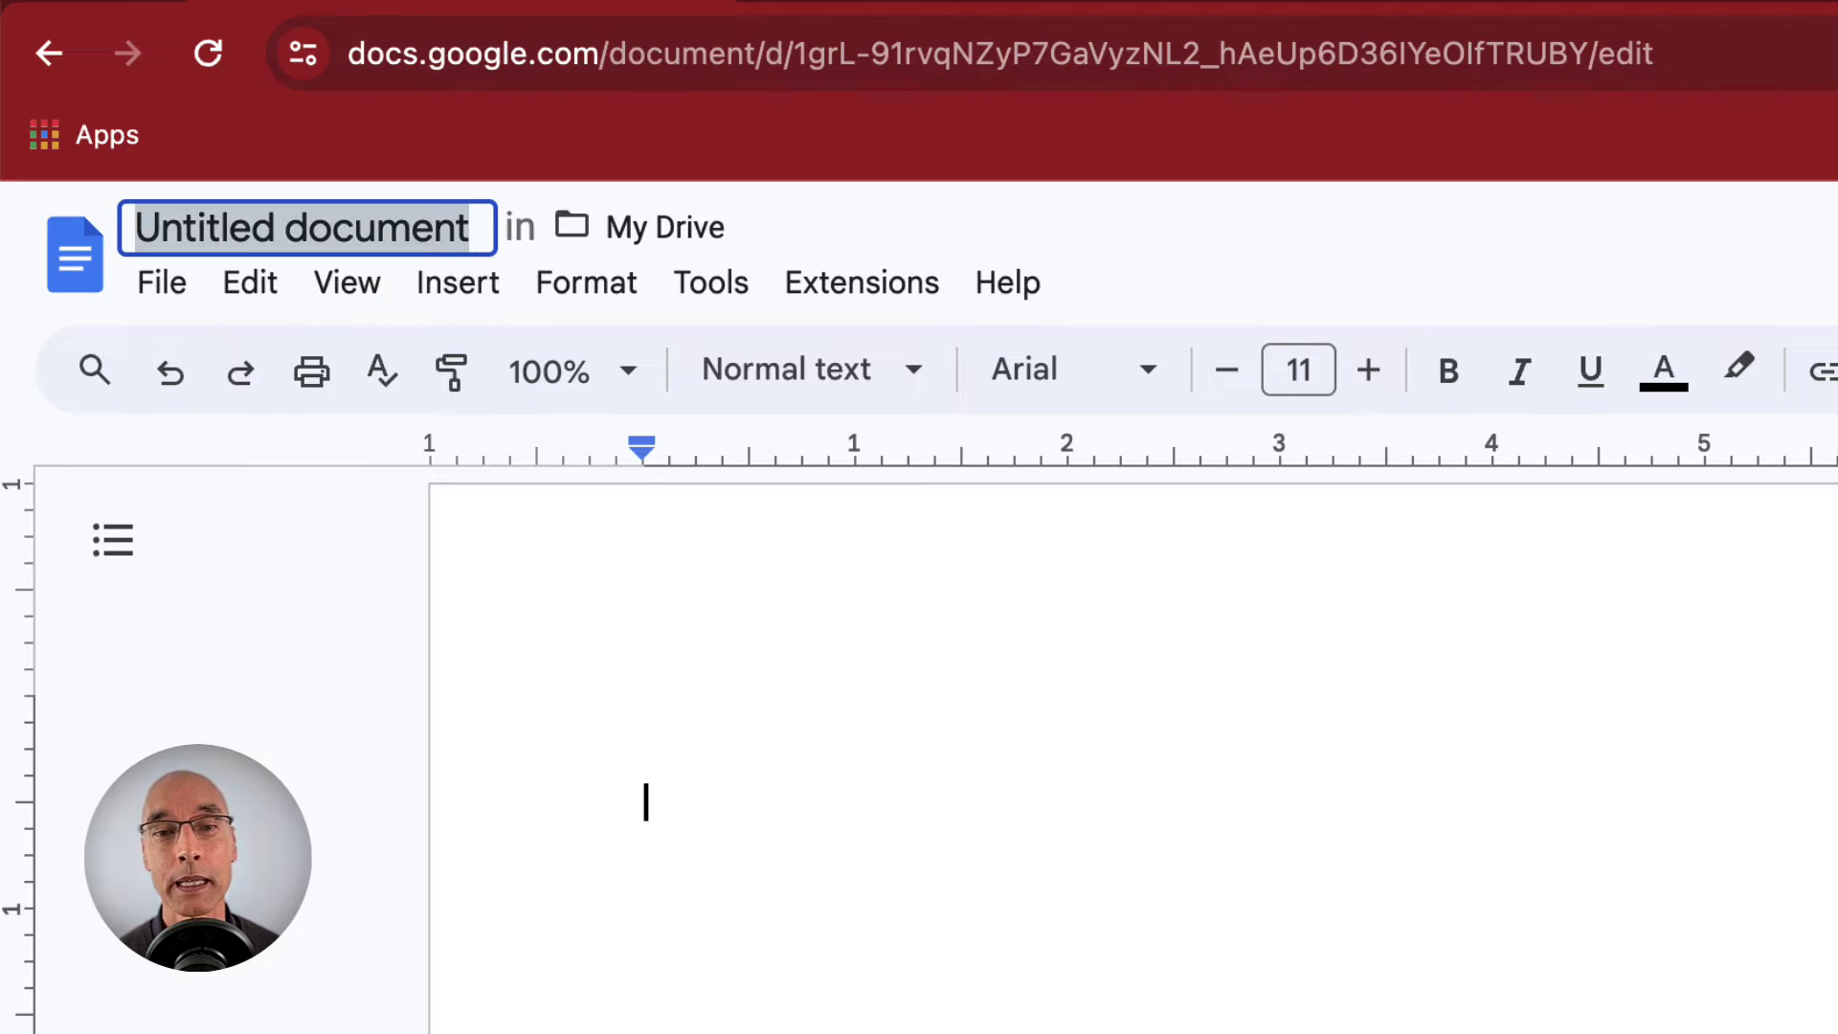
text(Types of Rocks)
key(Return)
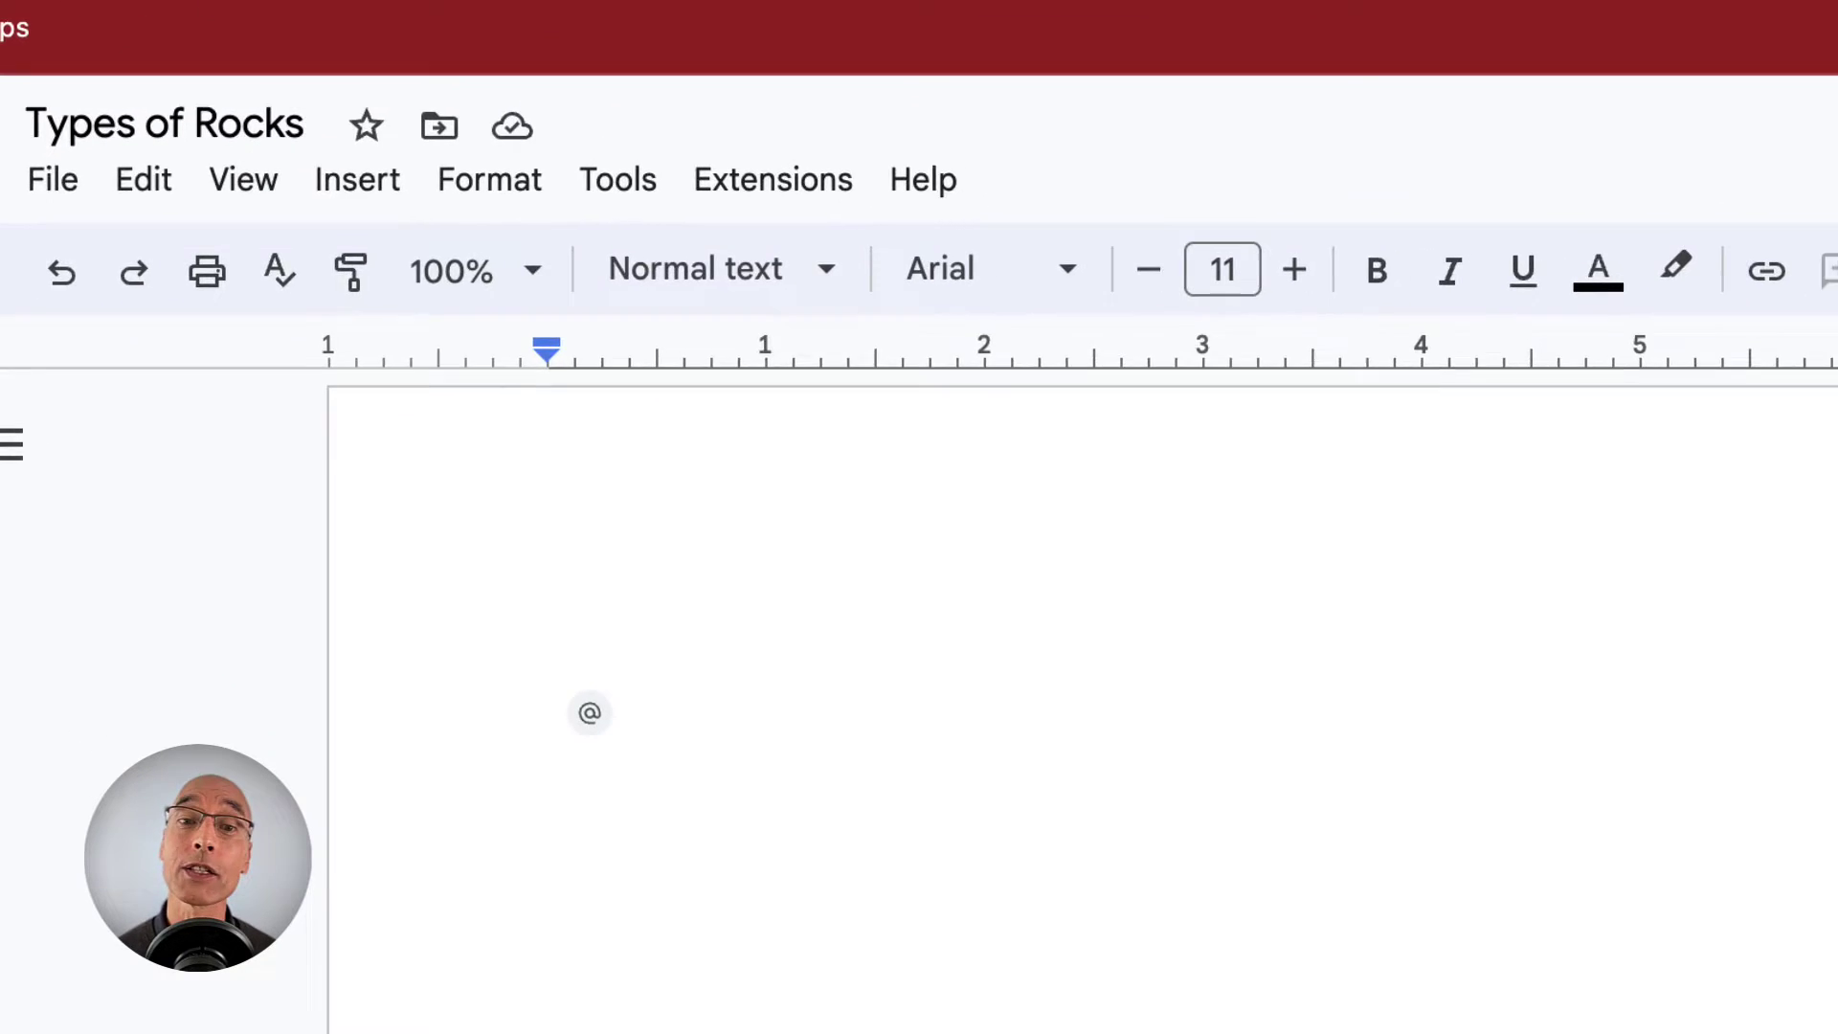
- Type the 'Types of Rocks' title, the intro line, and Igneous, Sedimentary, Metamorphic on separate lines
text(Types of Rocks)
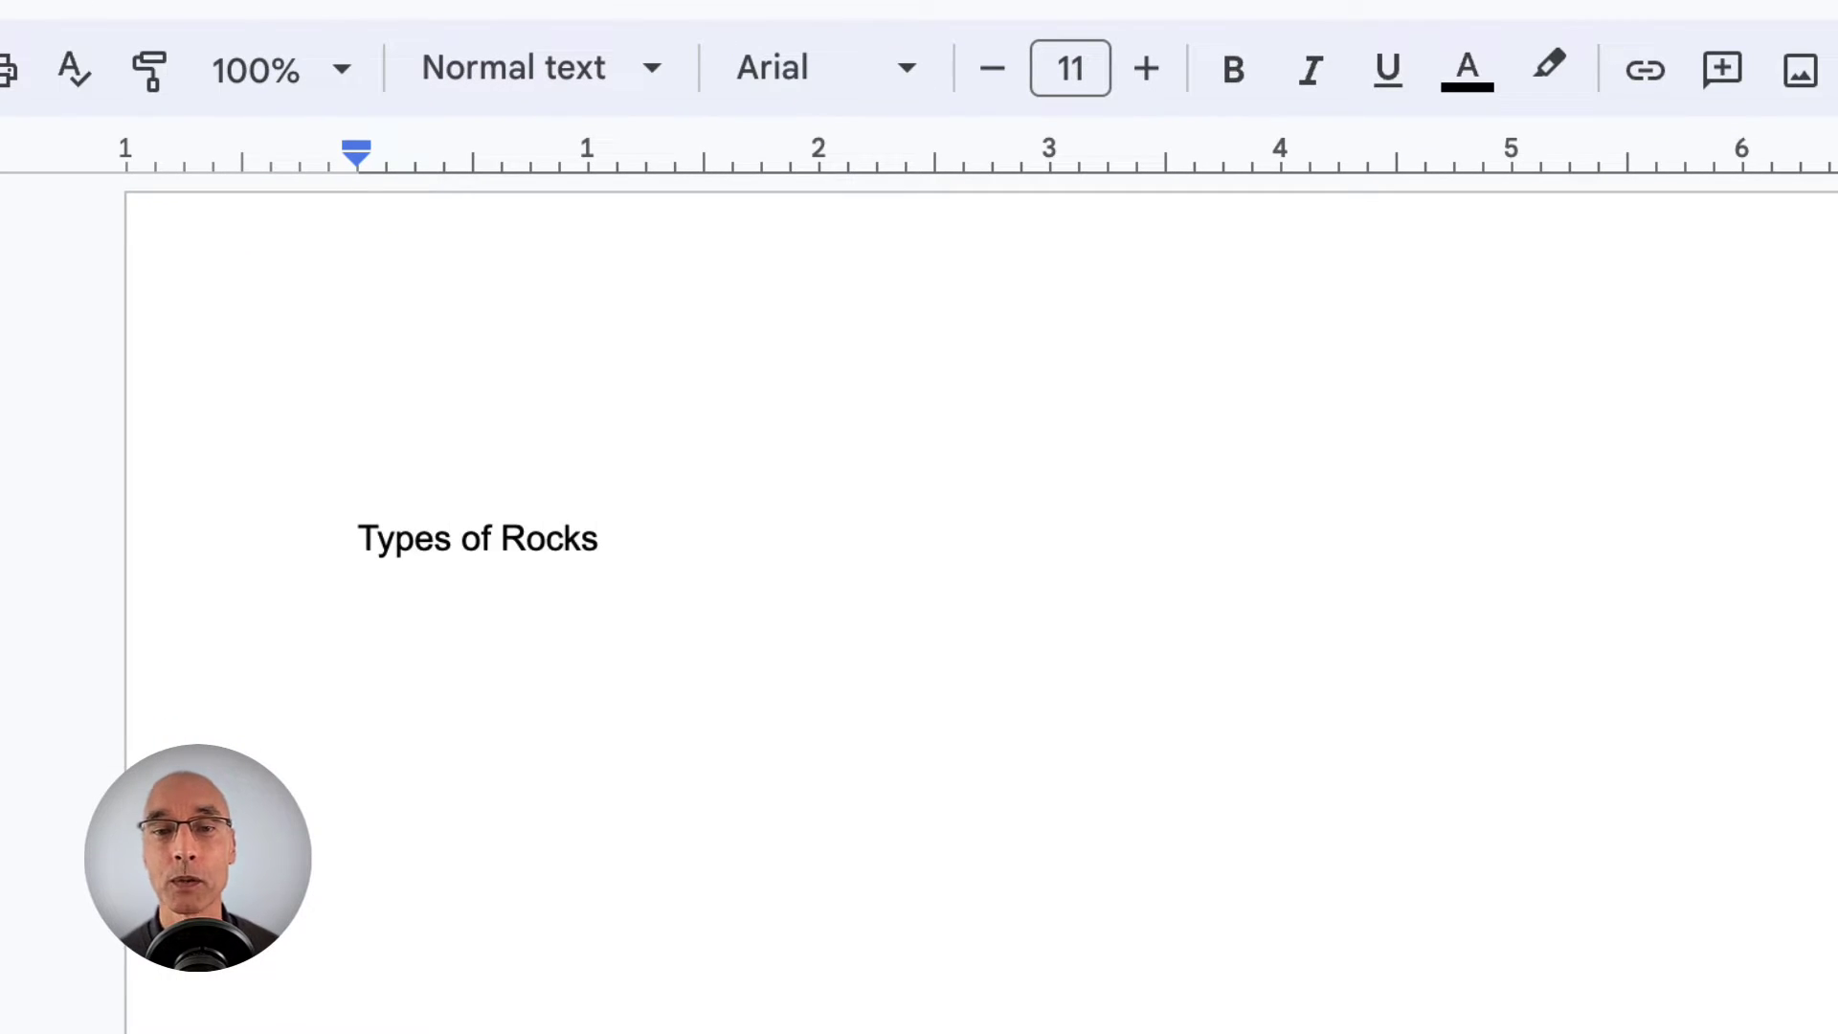
key(Return)
key(Return)
text(There are )
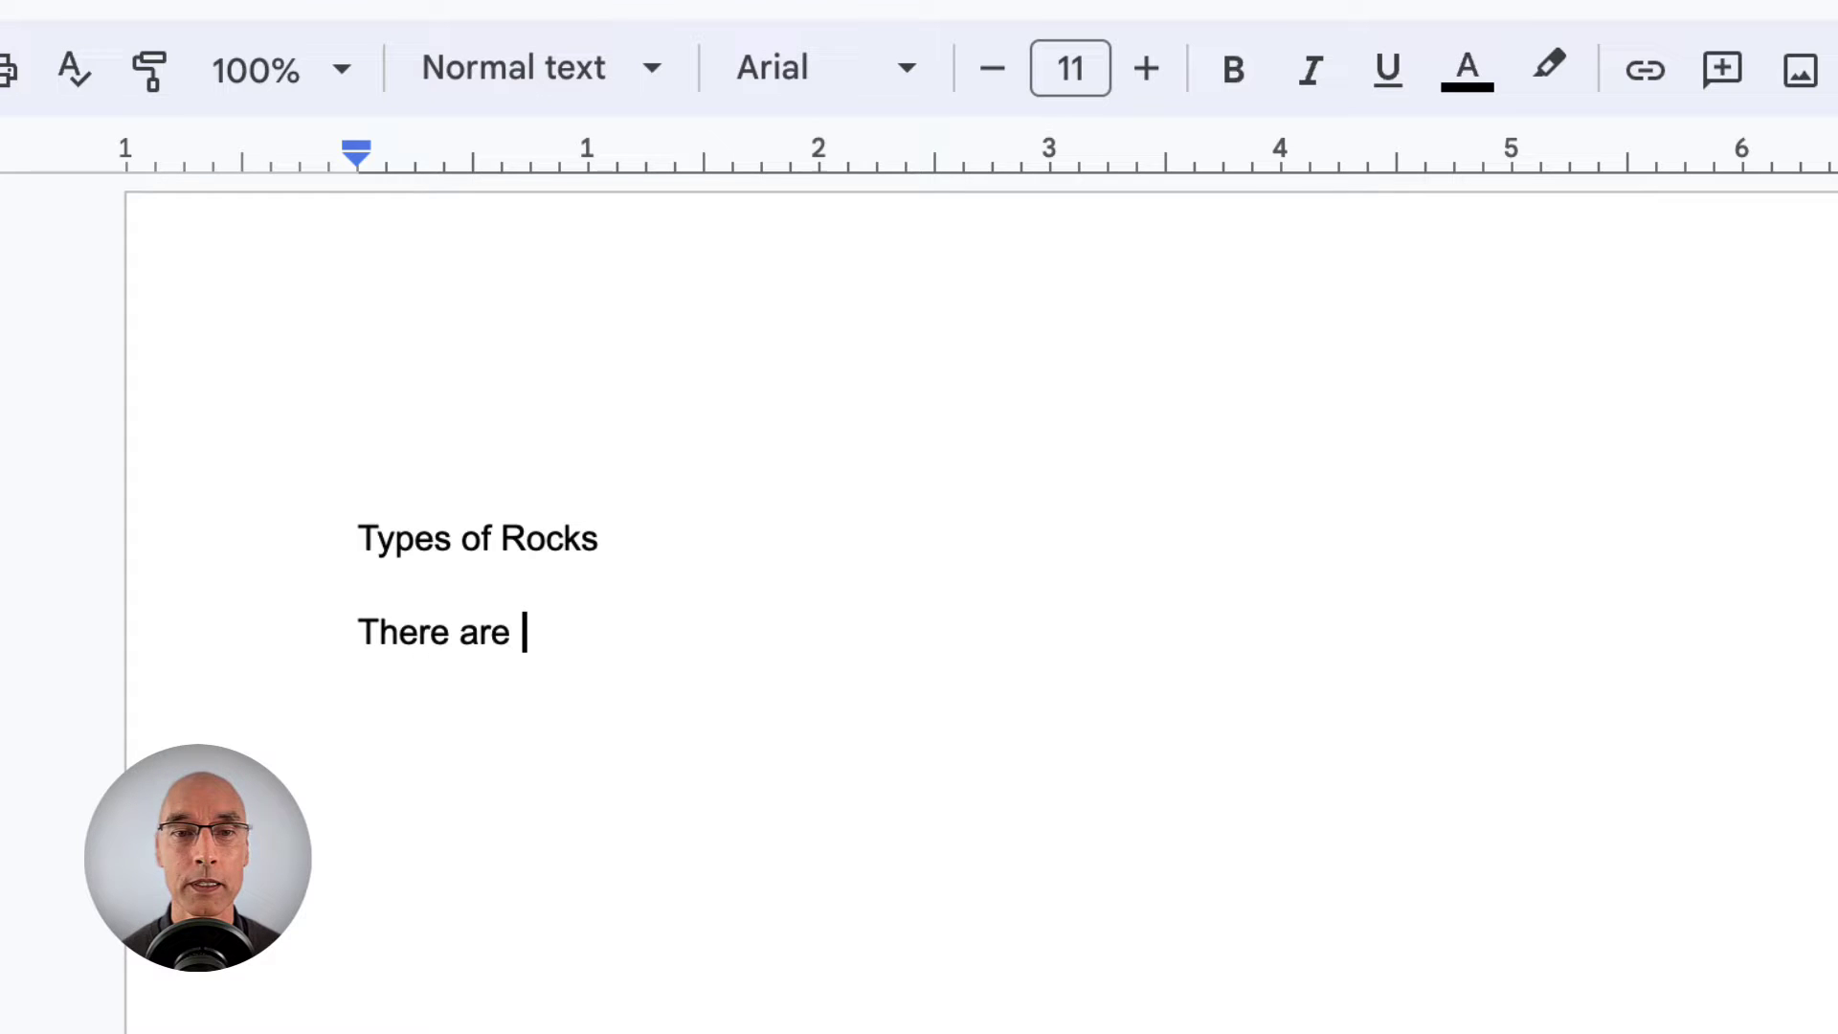
text(three main types of rocks:)
key(Return)
key(Return)
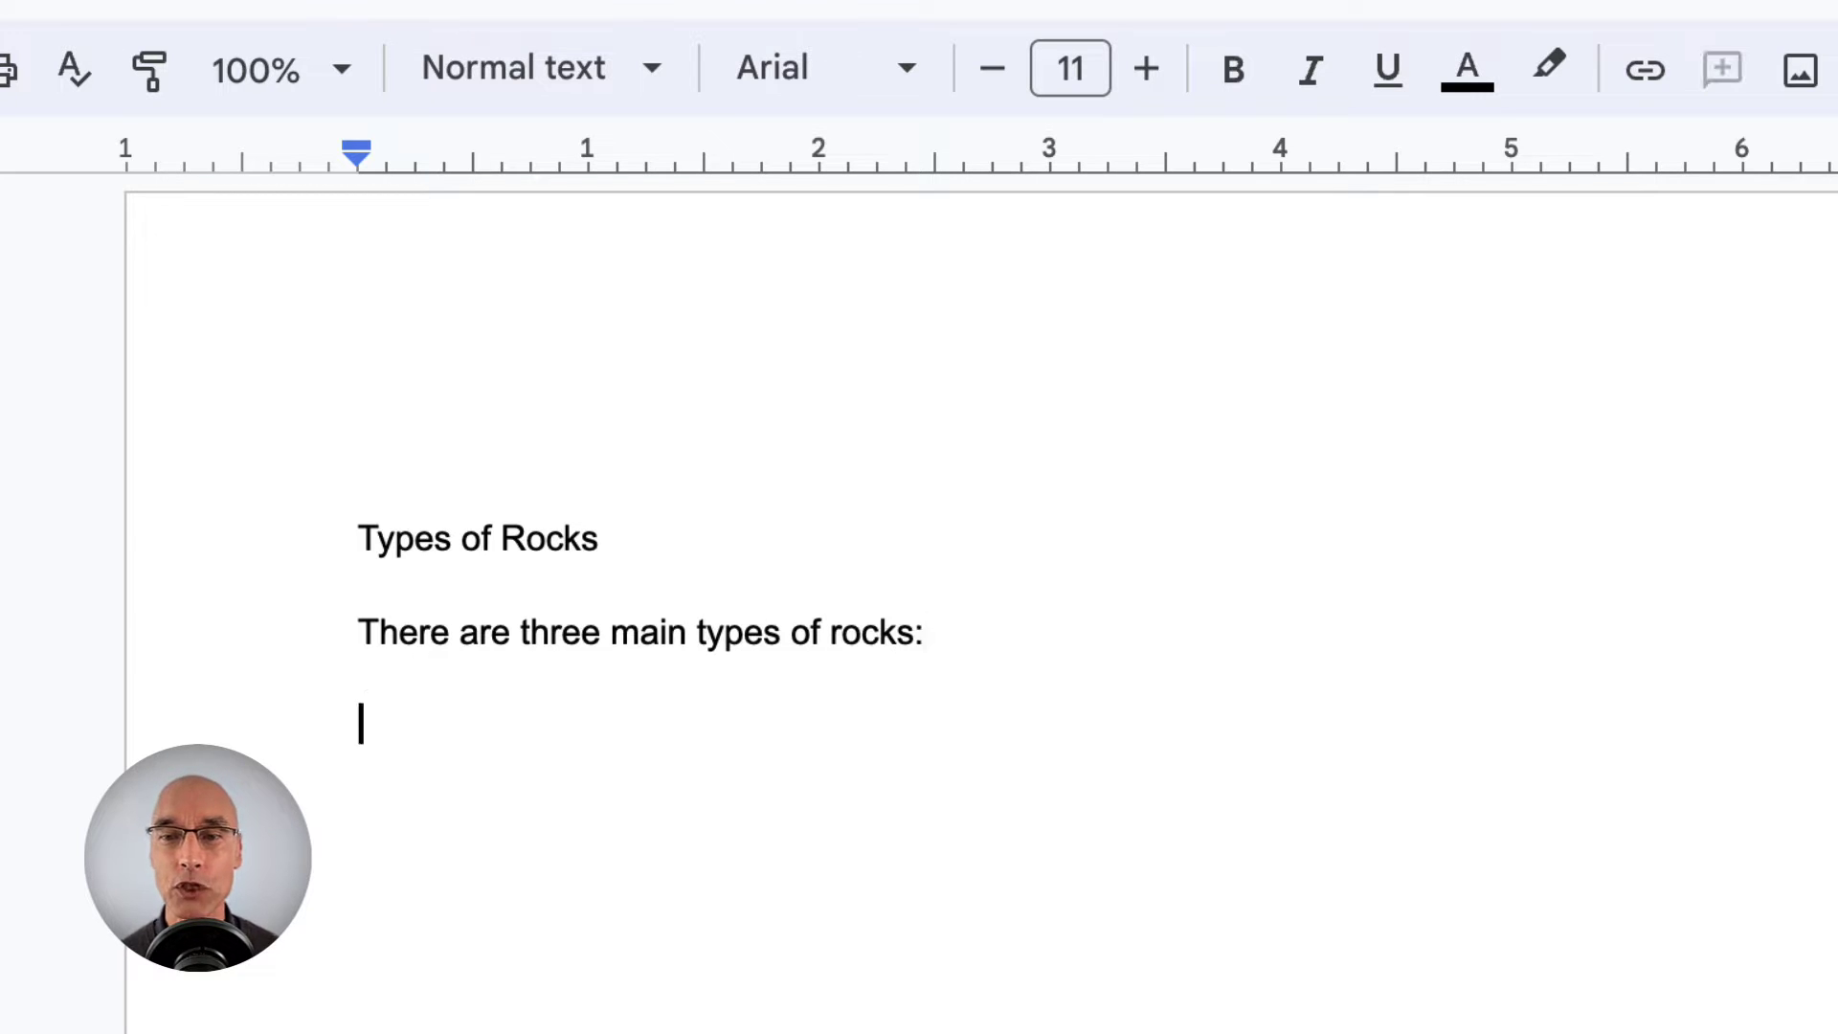
text(Igneou)
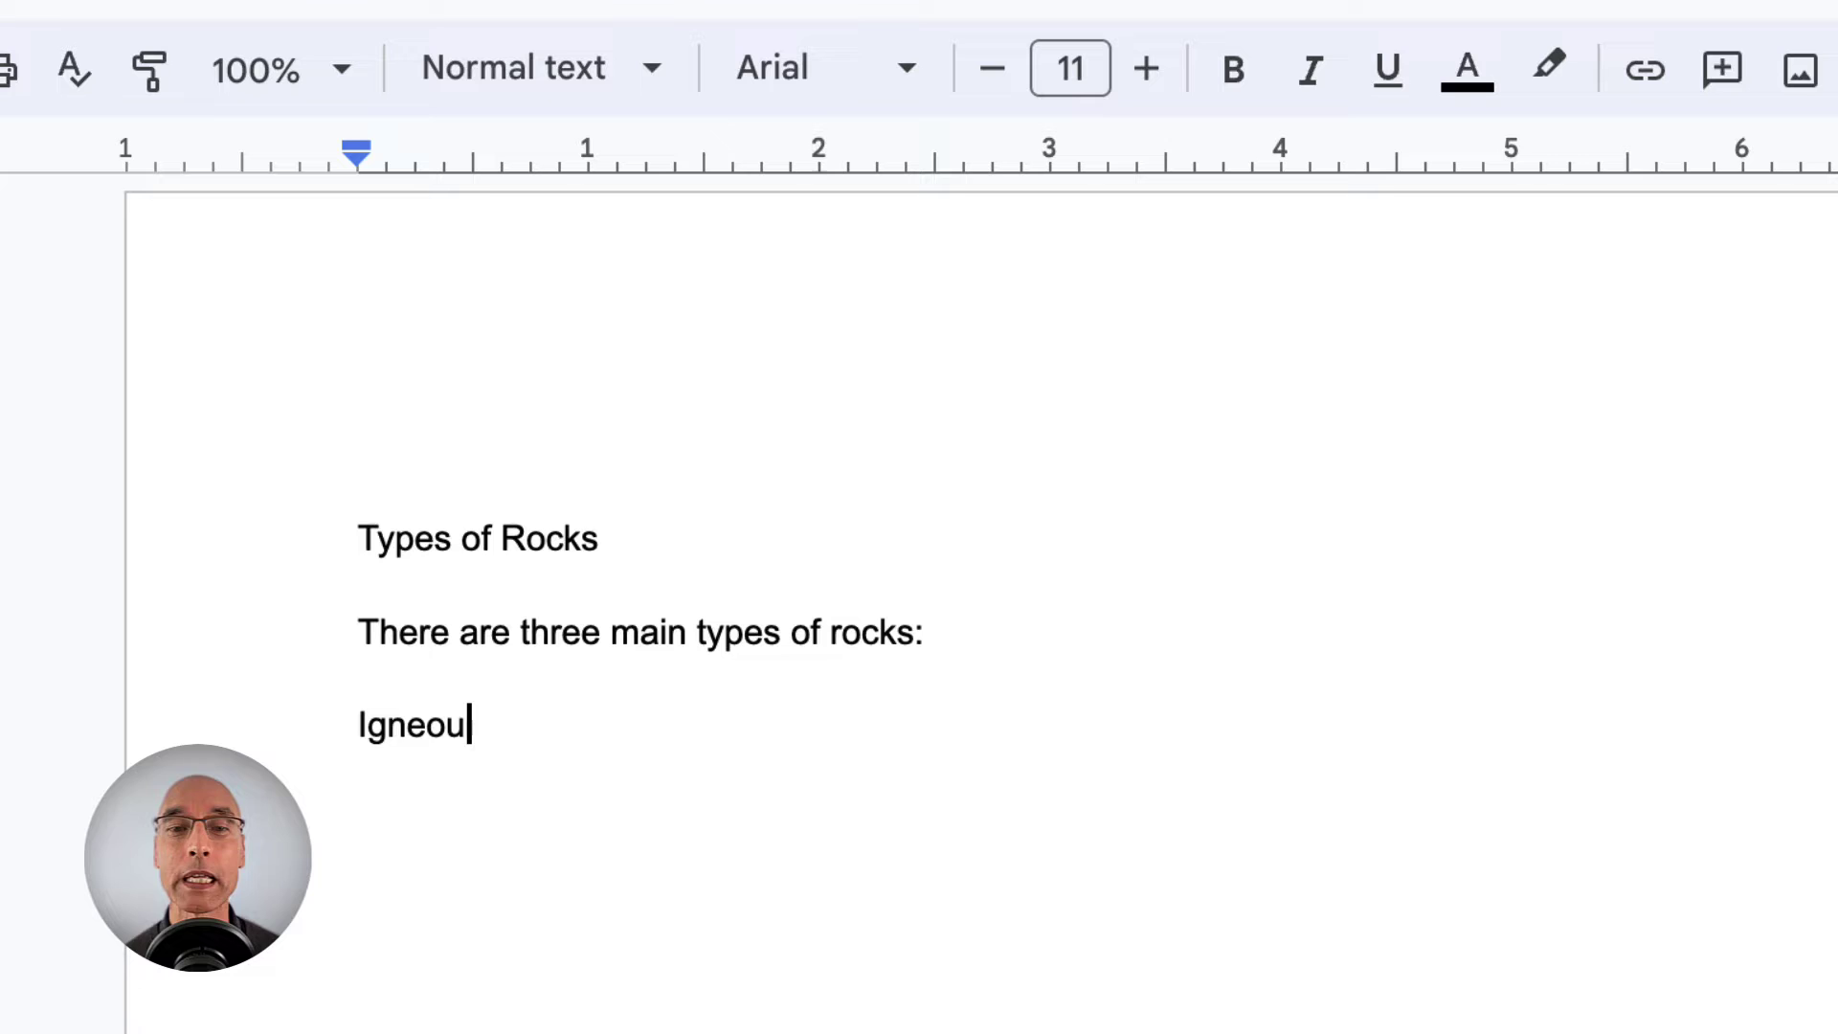
text(s)
key(Return)
text(Sedimentary)
key(Return)
text(Meta)
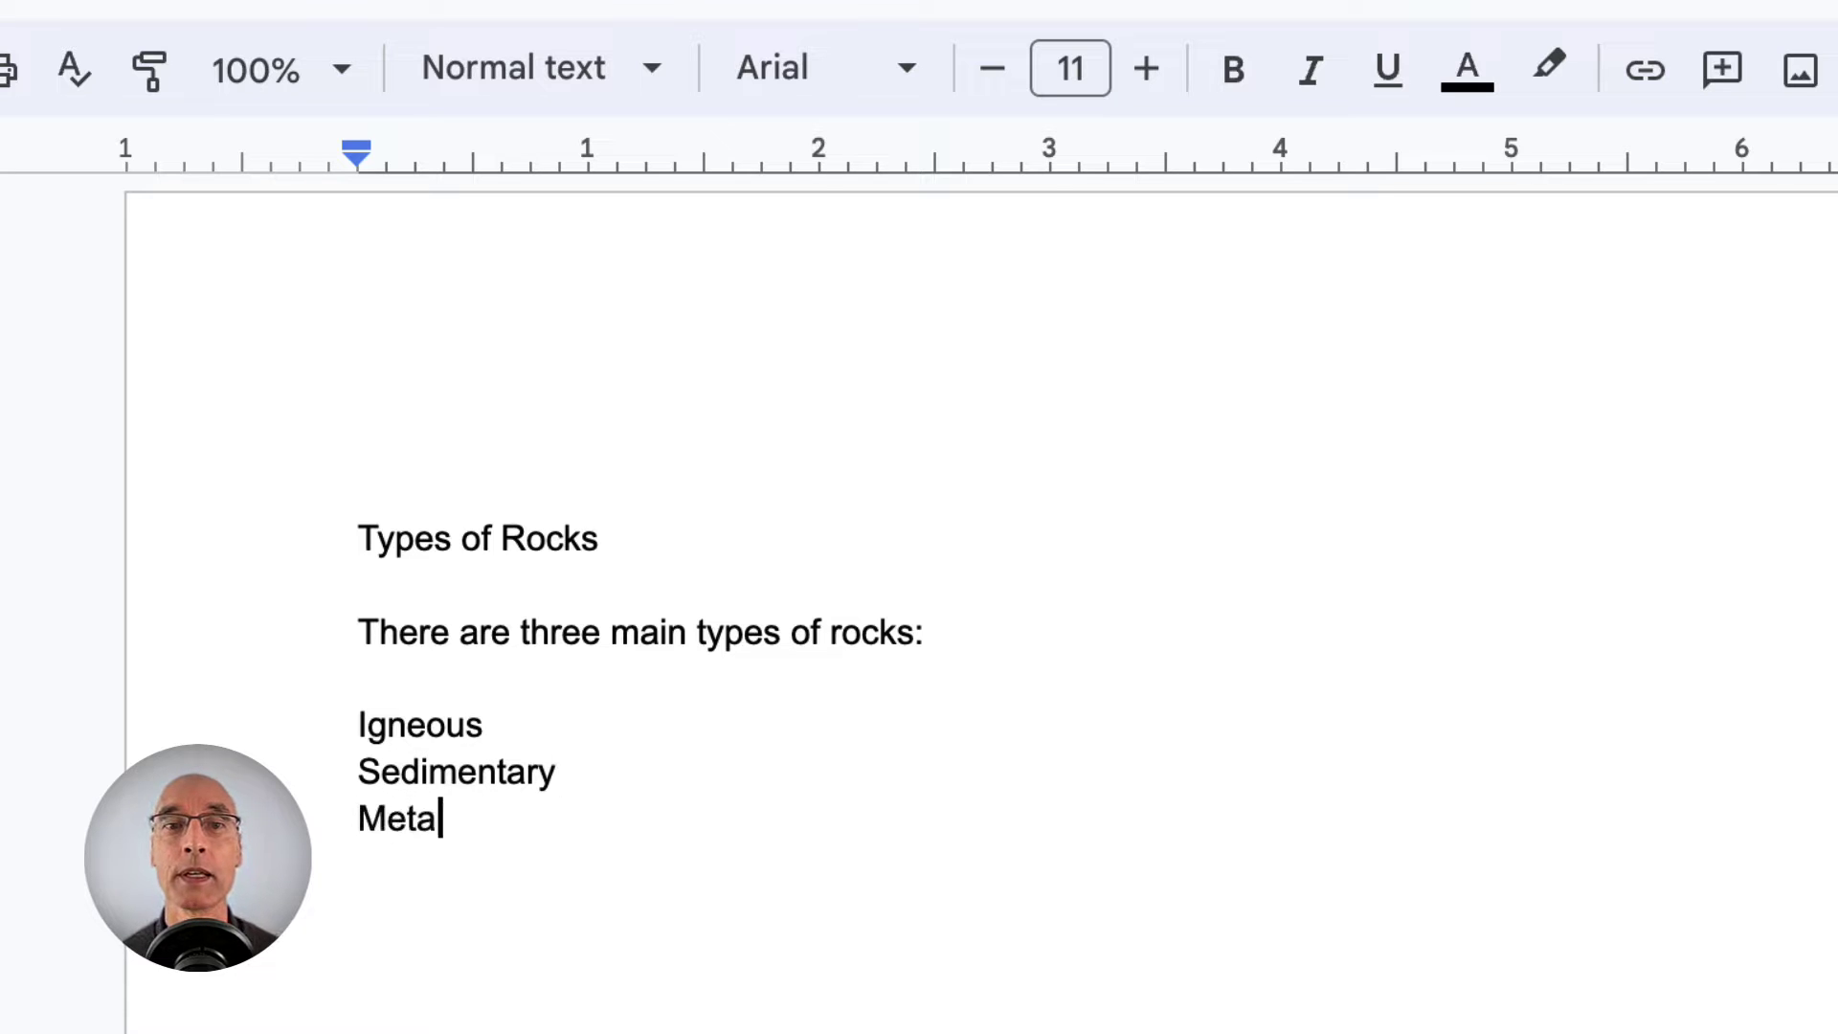
text(morphic)
key(Return)
key(Return)
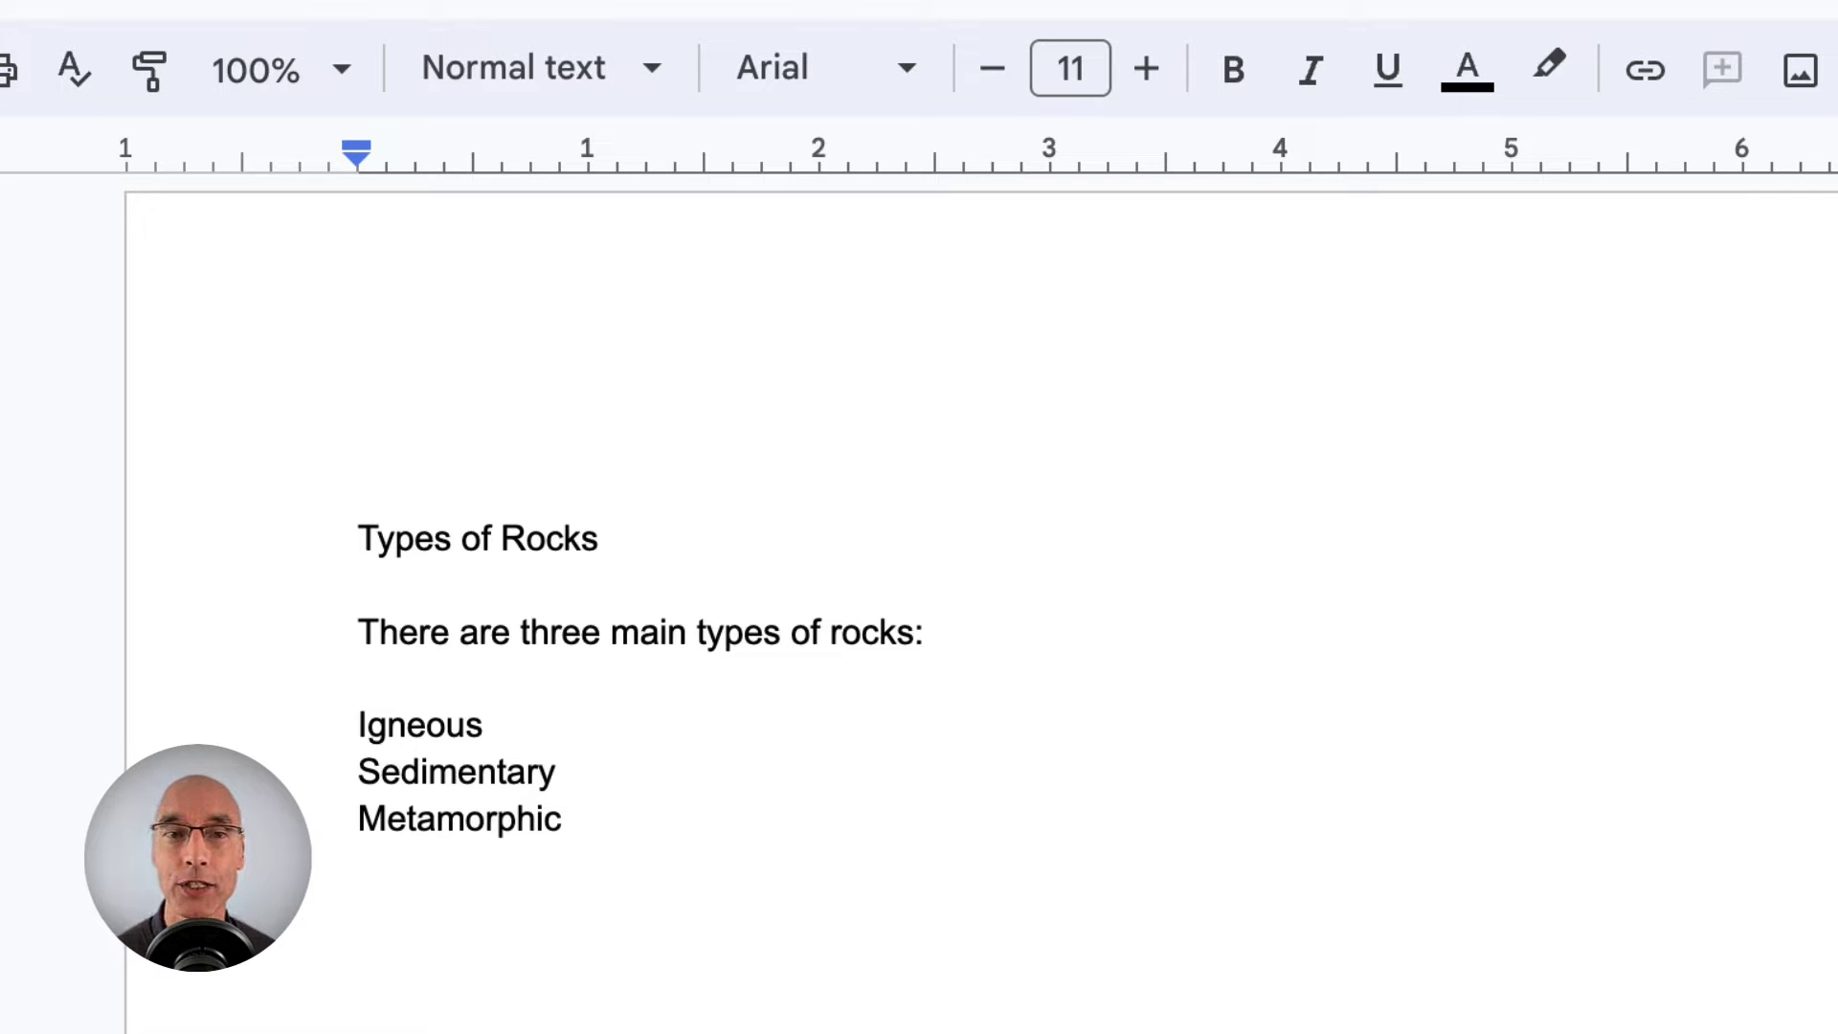
- Format the 'Types of Rocks' title as 24 pt, bold and centre-aligned
click(613, 547)
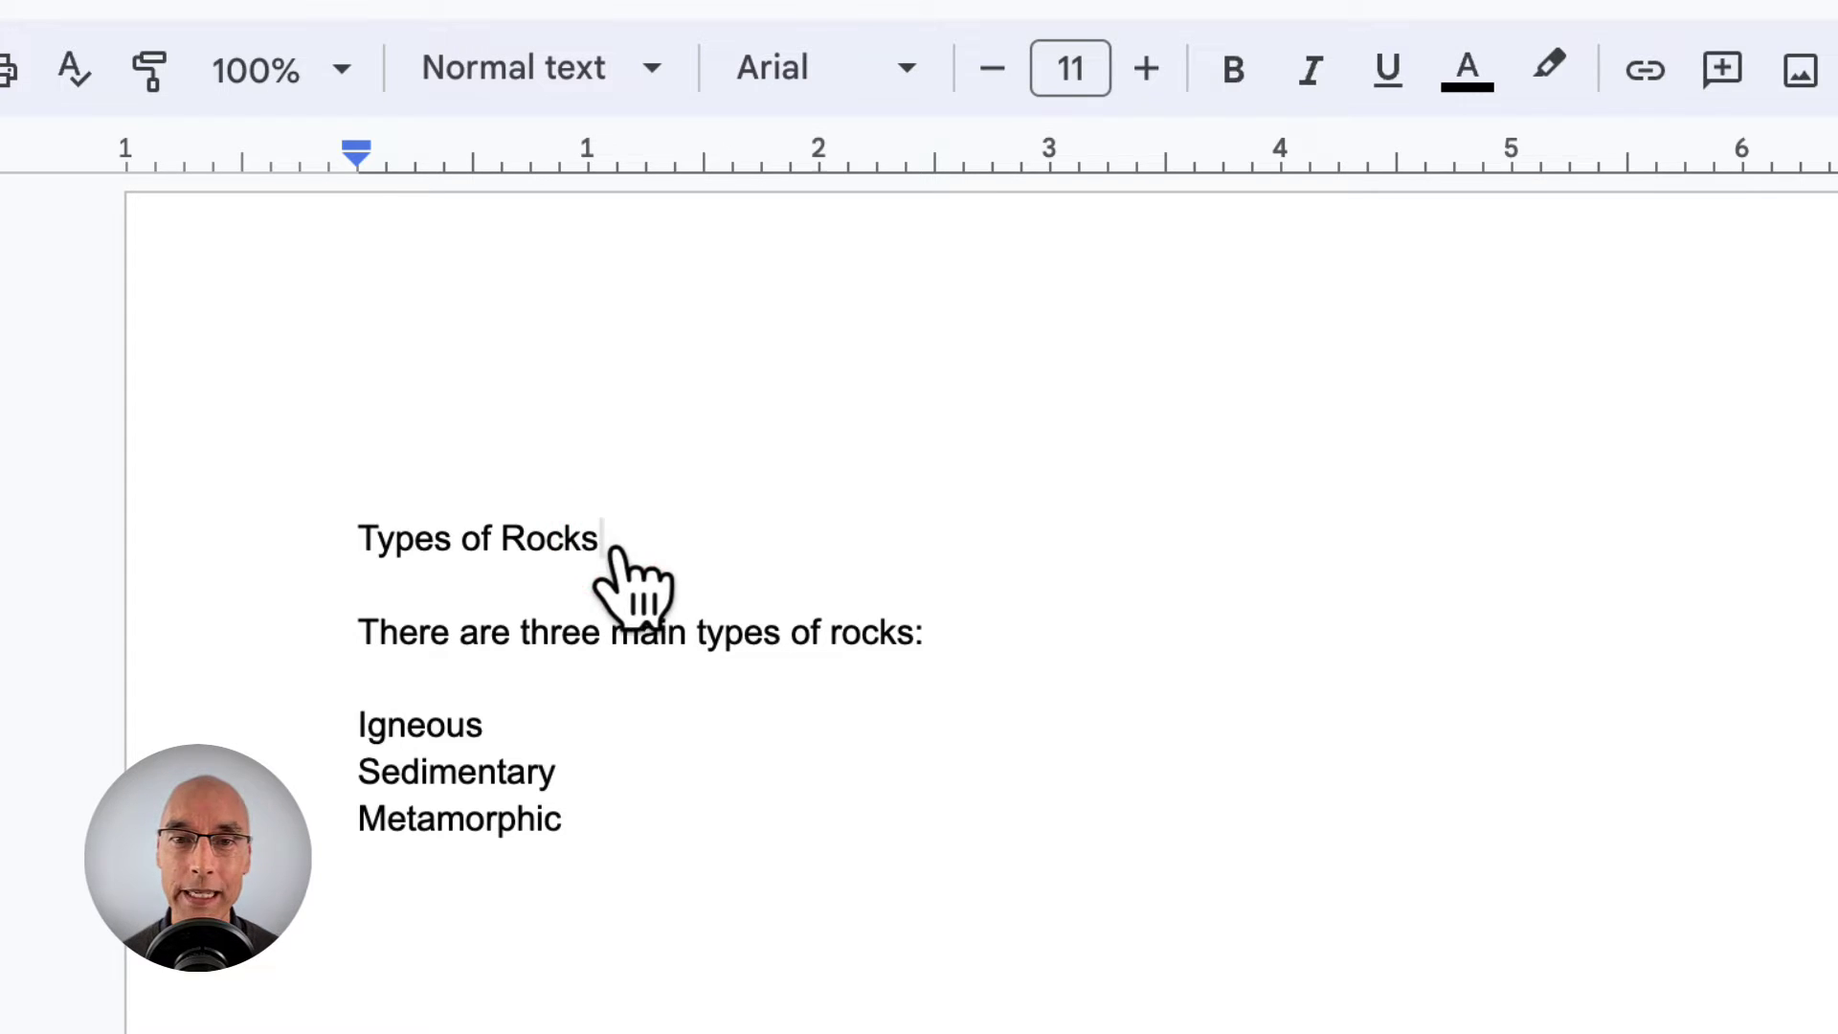
drag(605, 542, 337, 544)
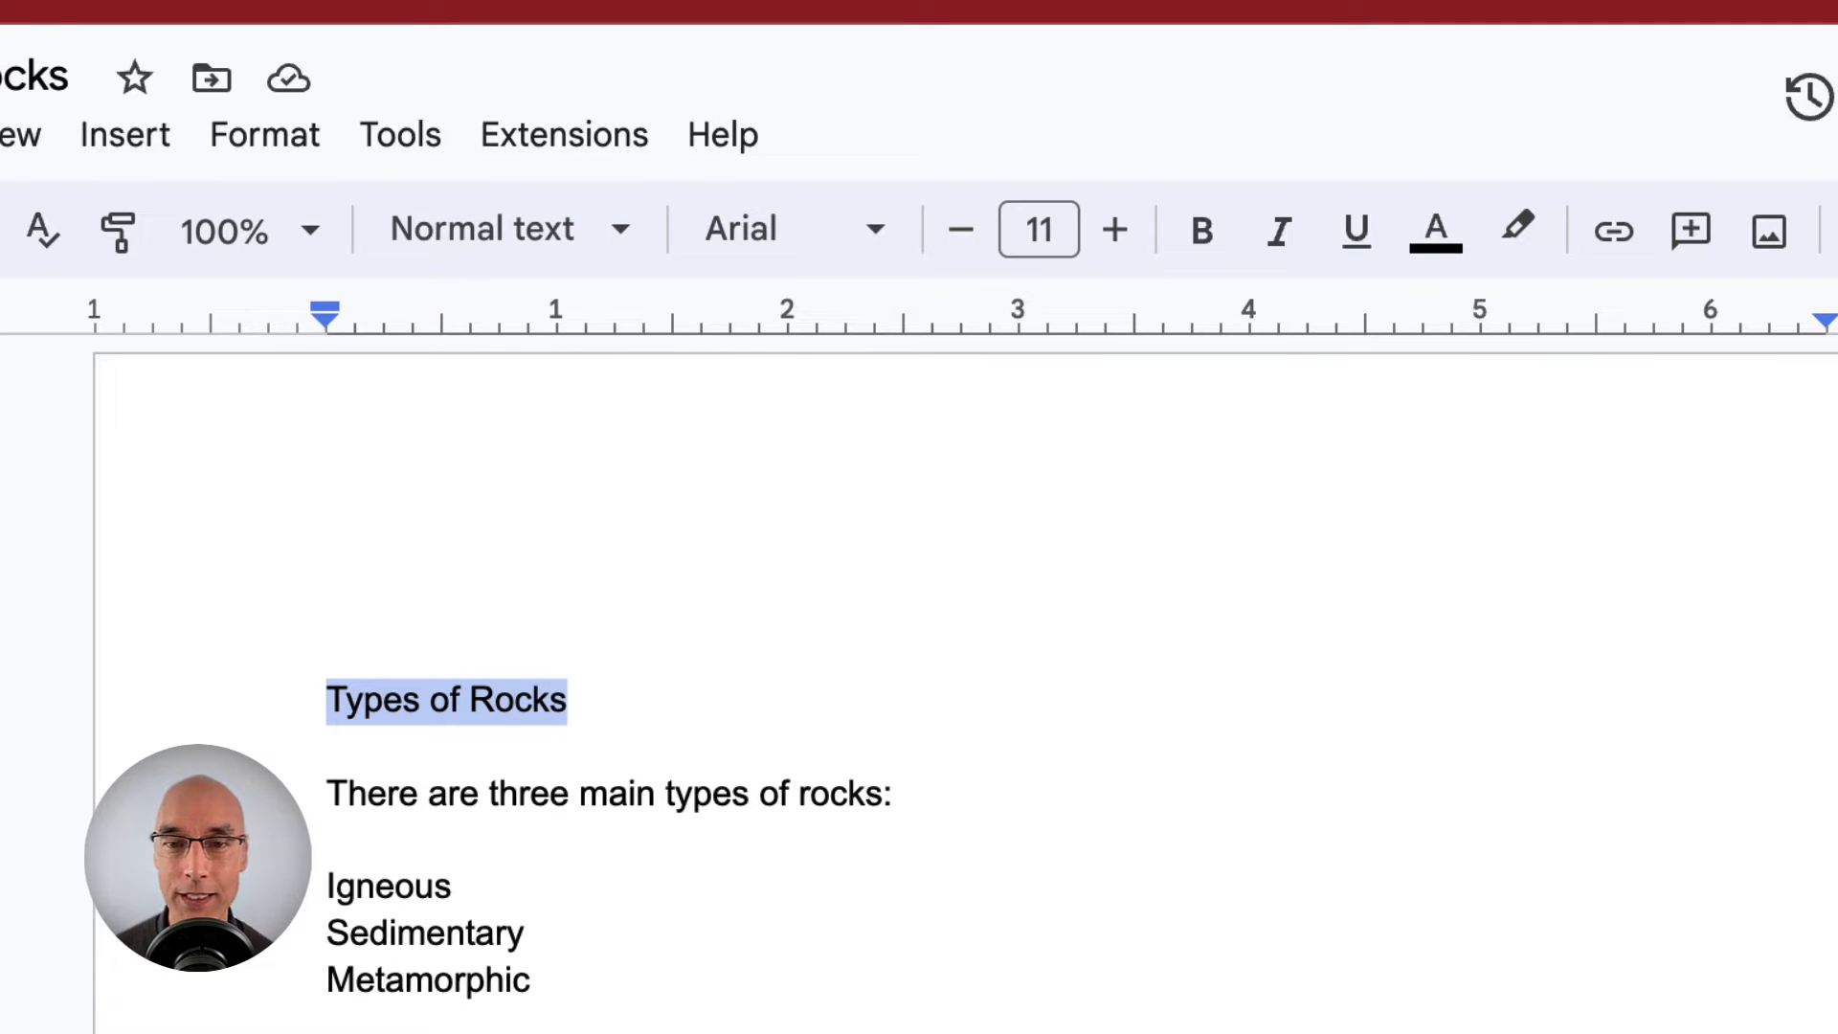
click(1068, 241)
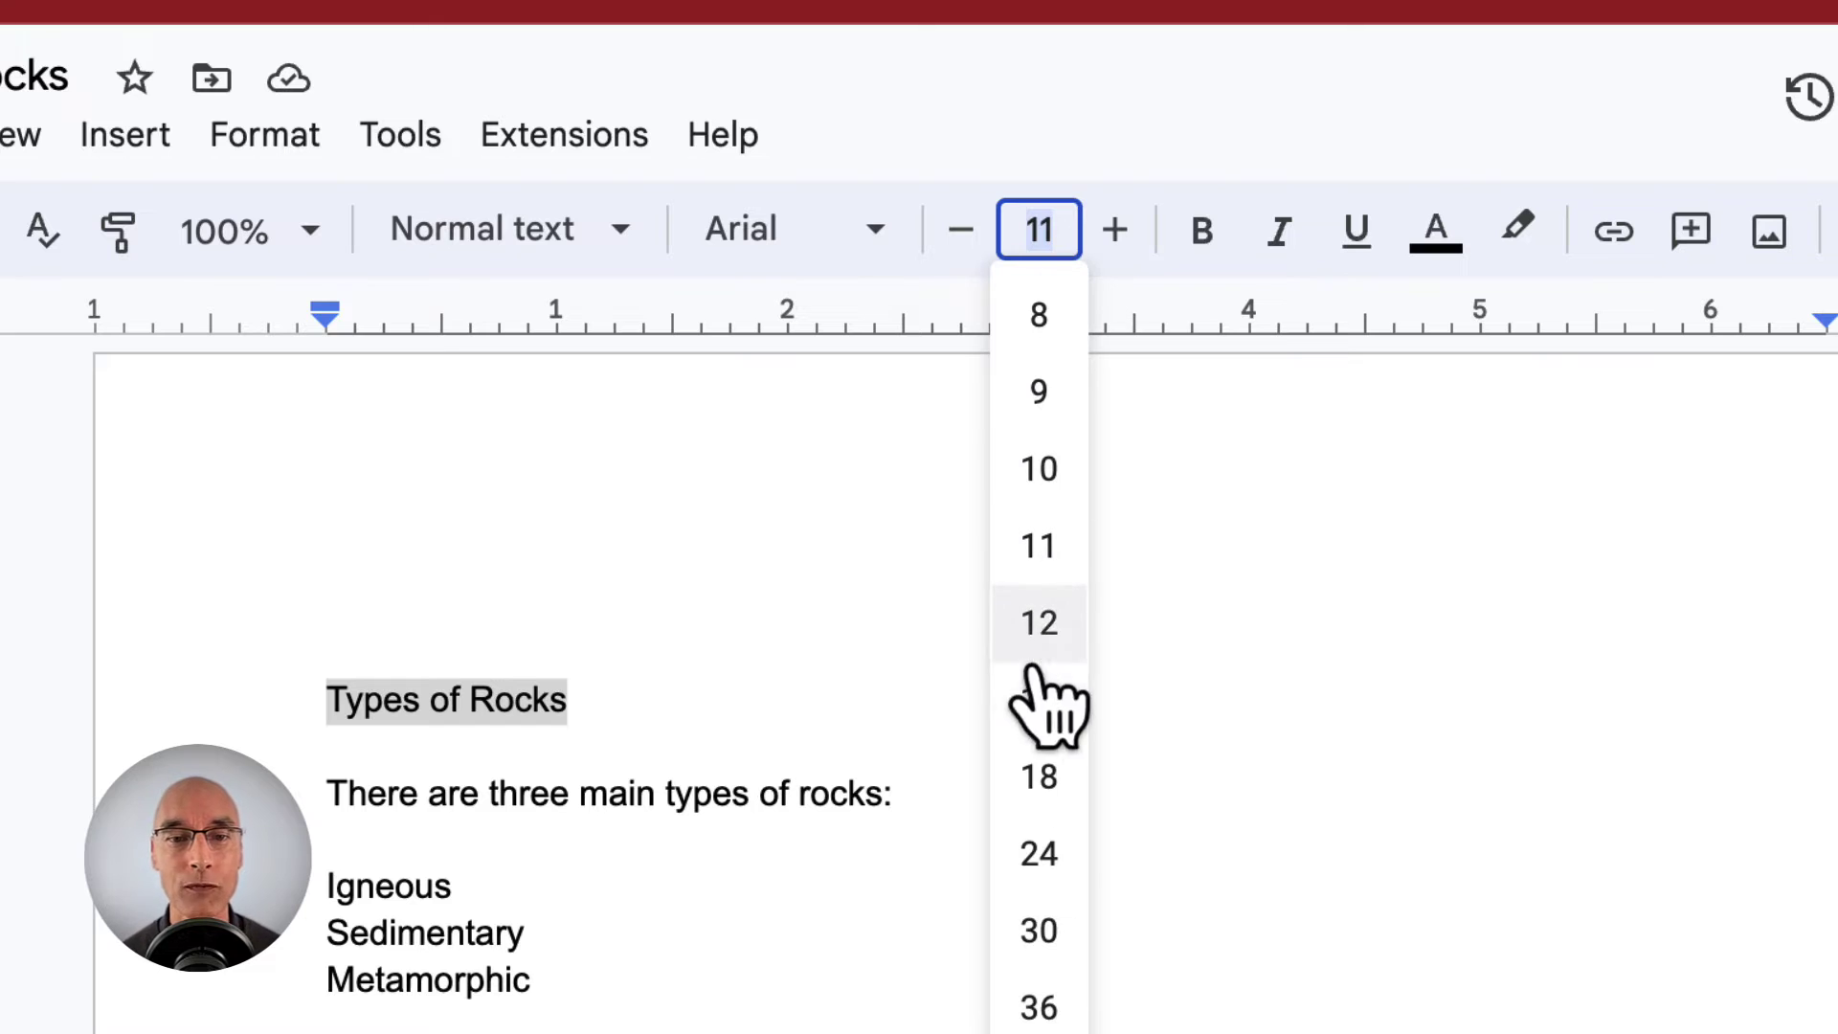
click(1053, 852)
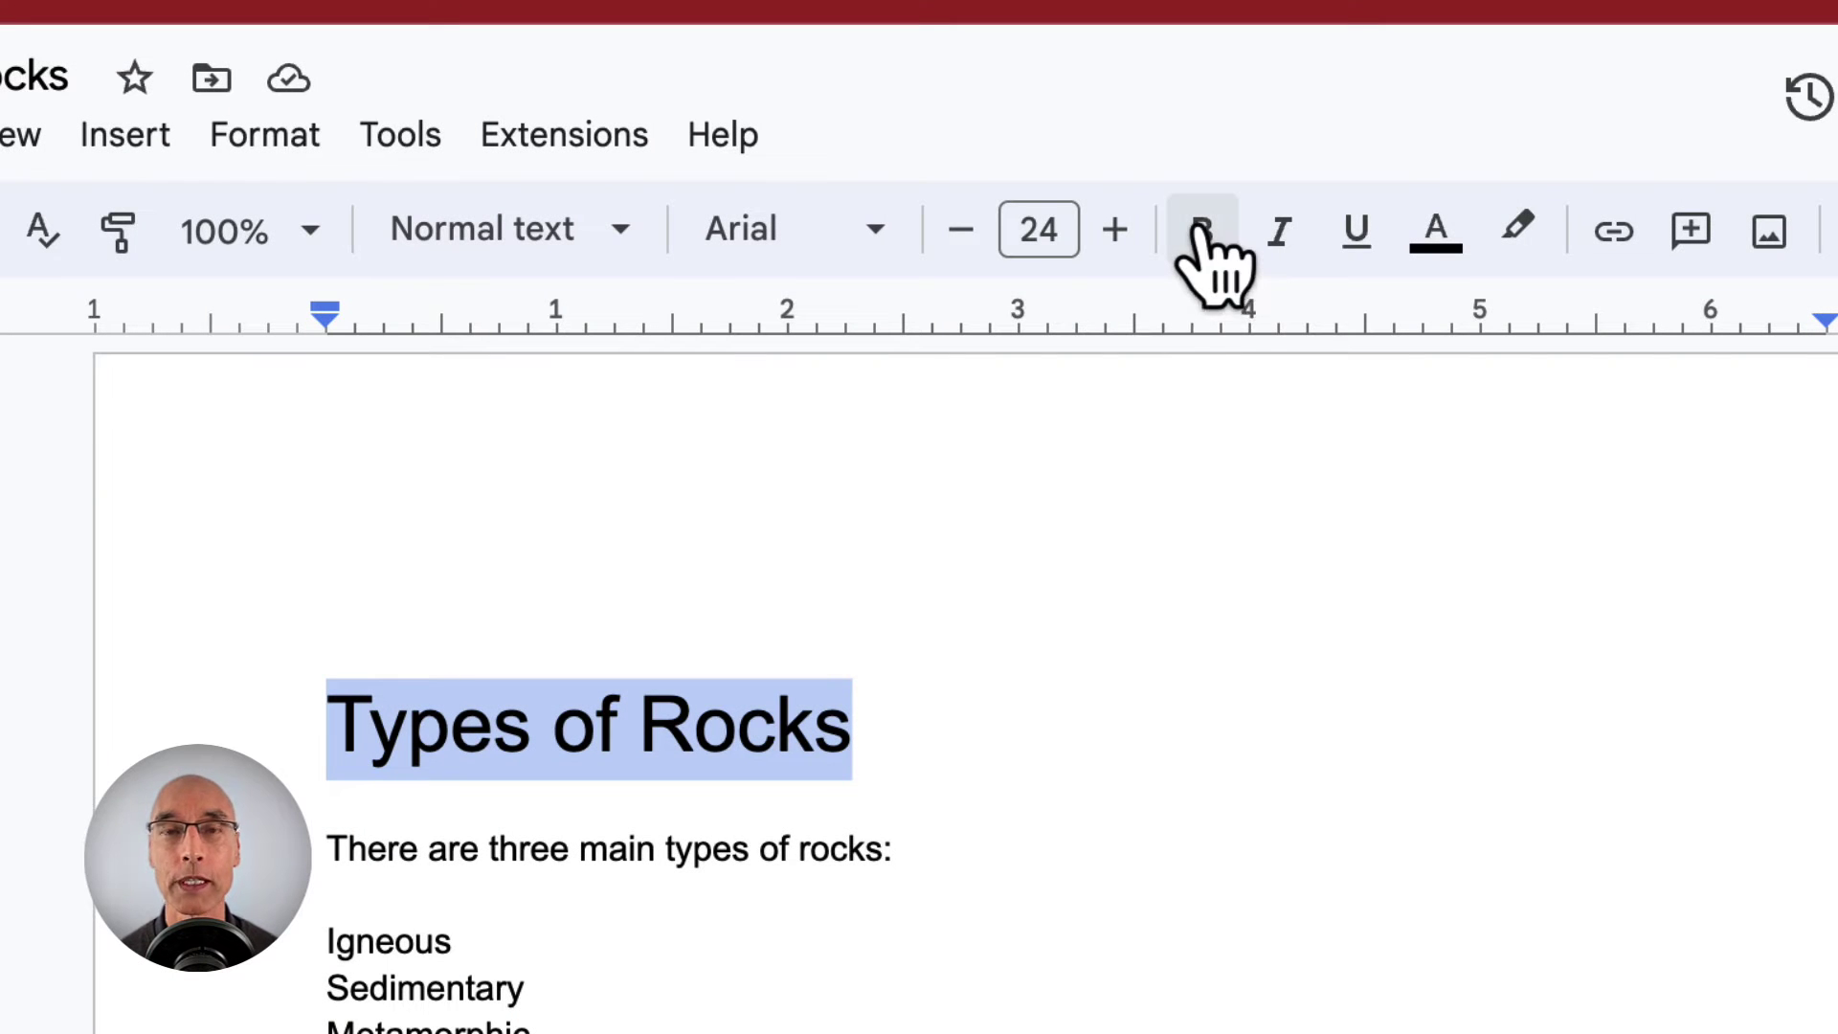
click(1199, 230)
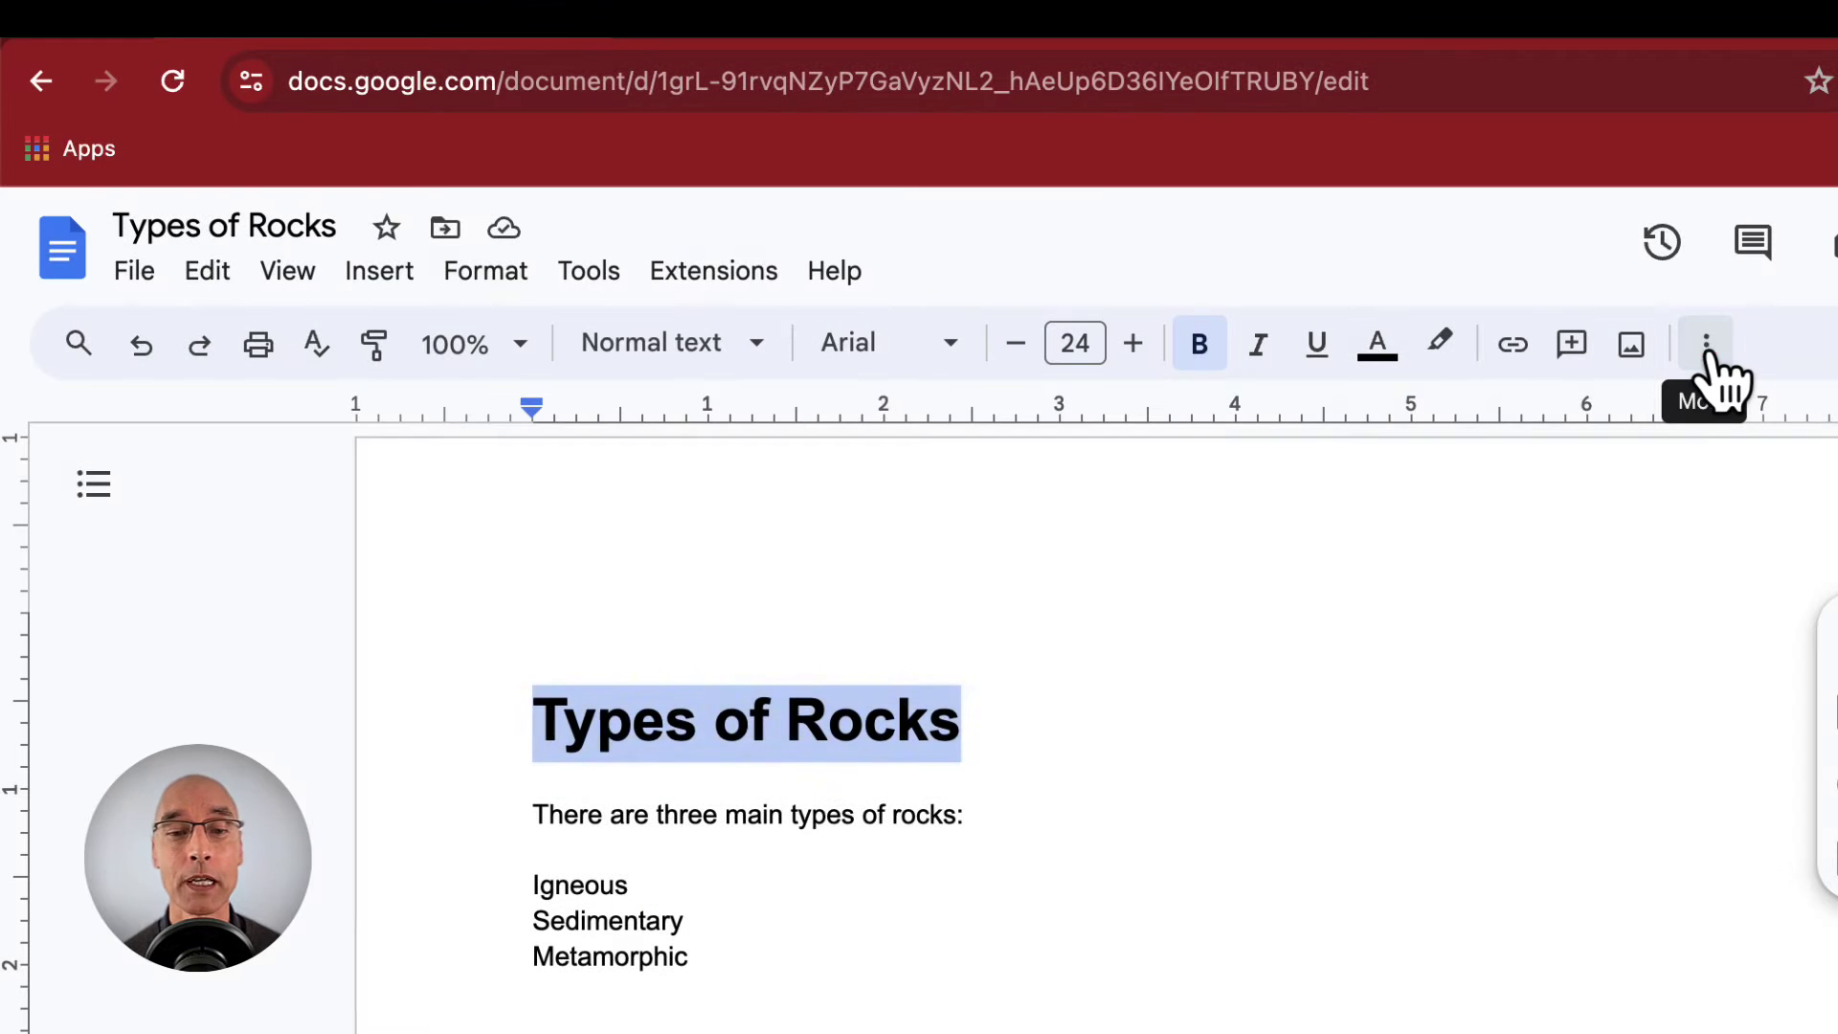
click(1706, 345)
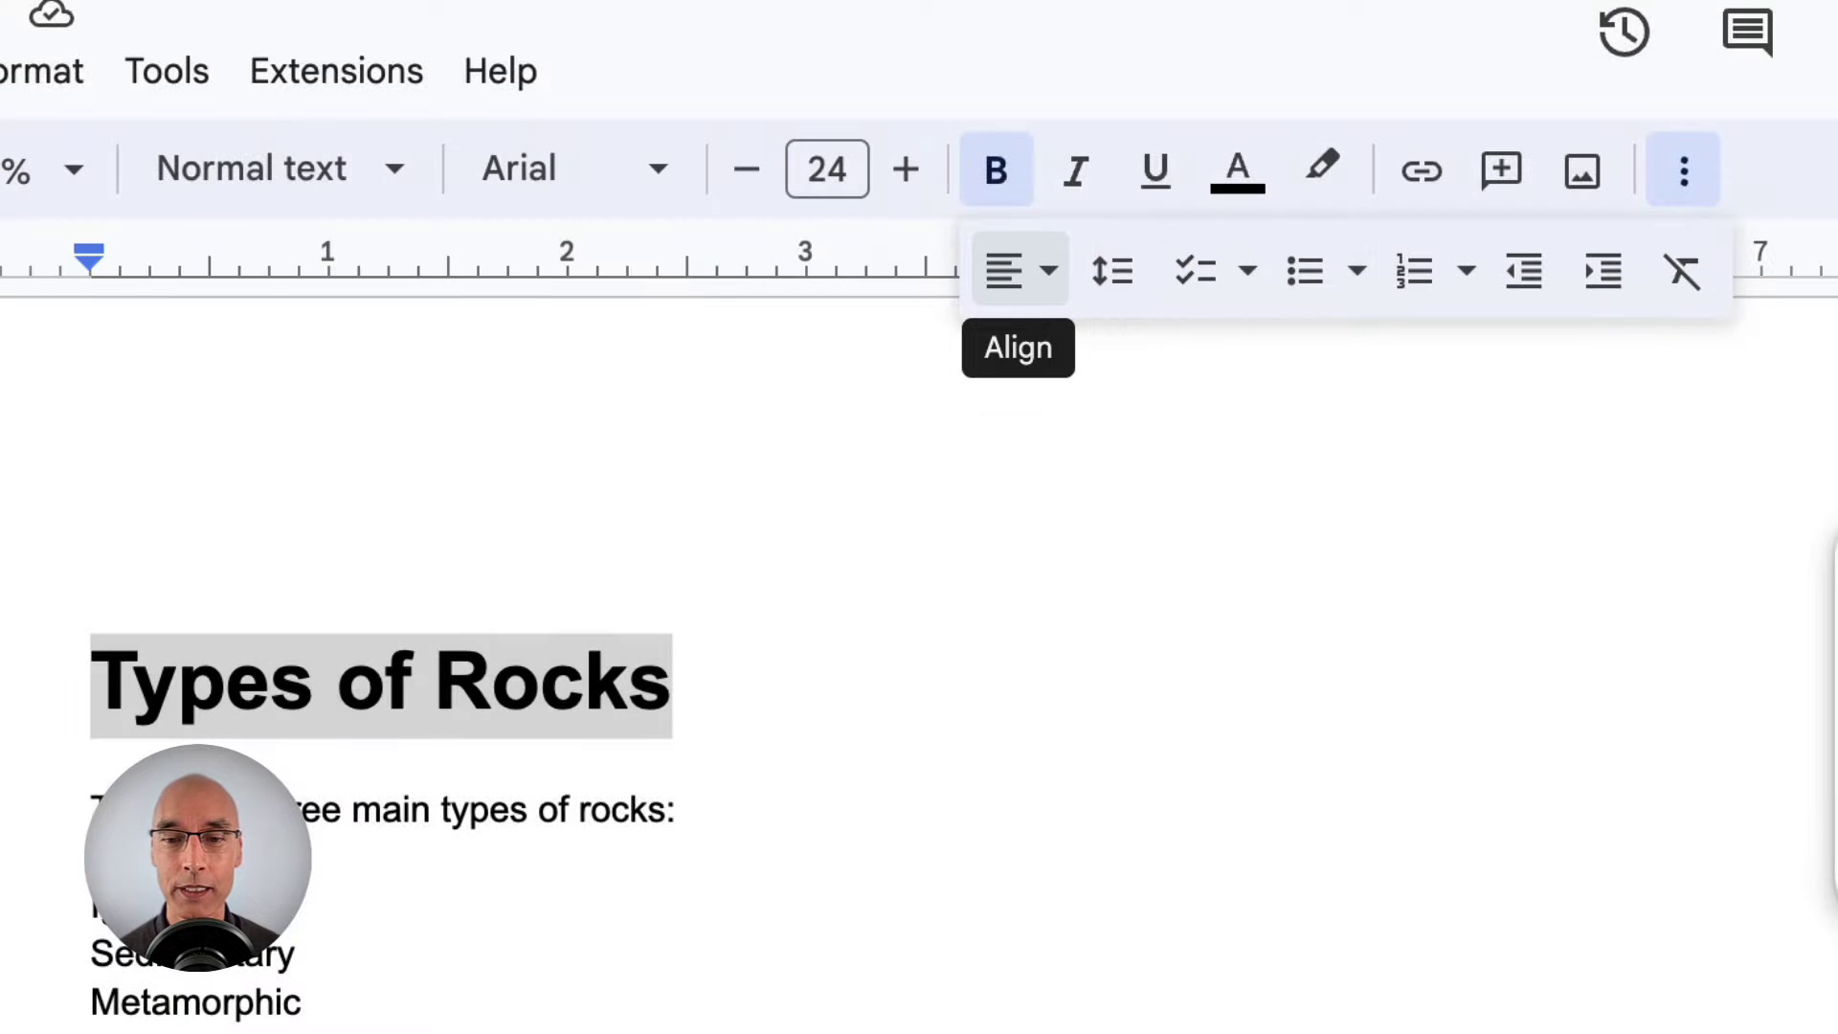
click(1038, 275)
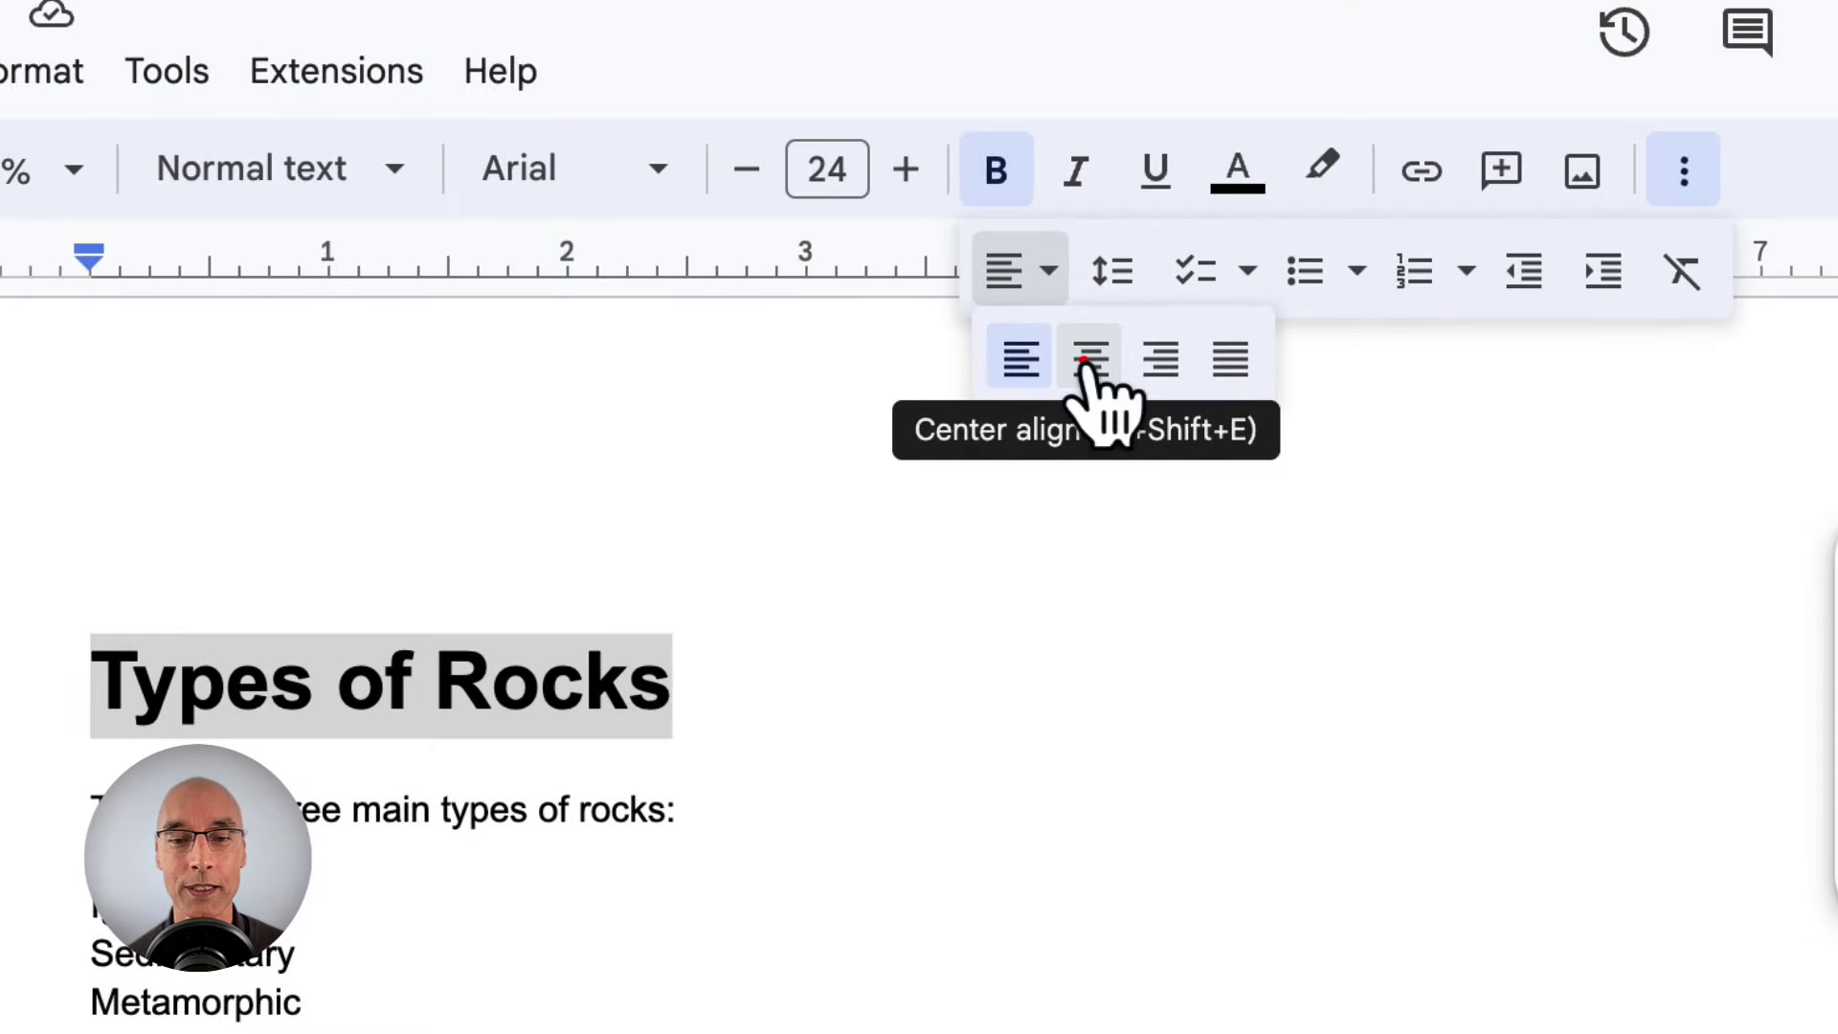
click(1091, 362)
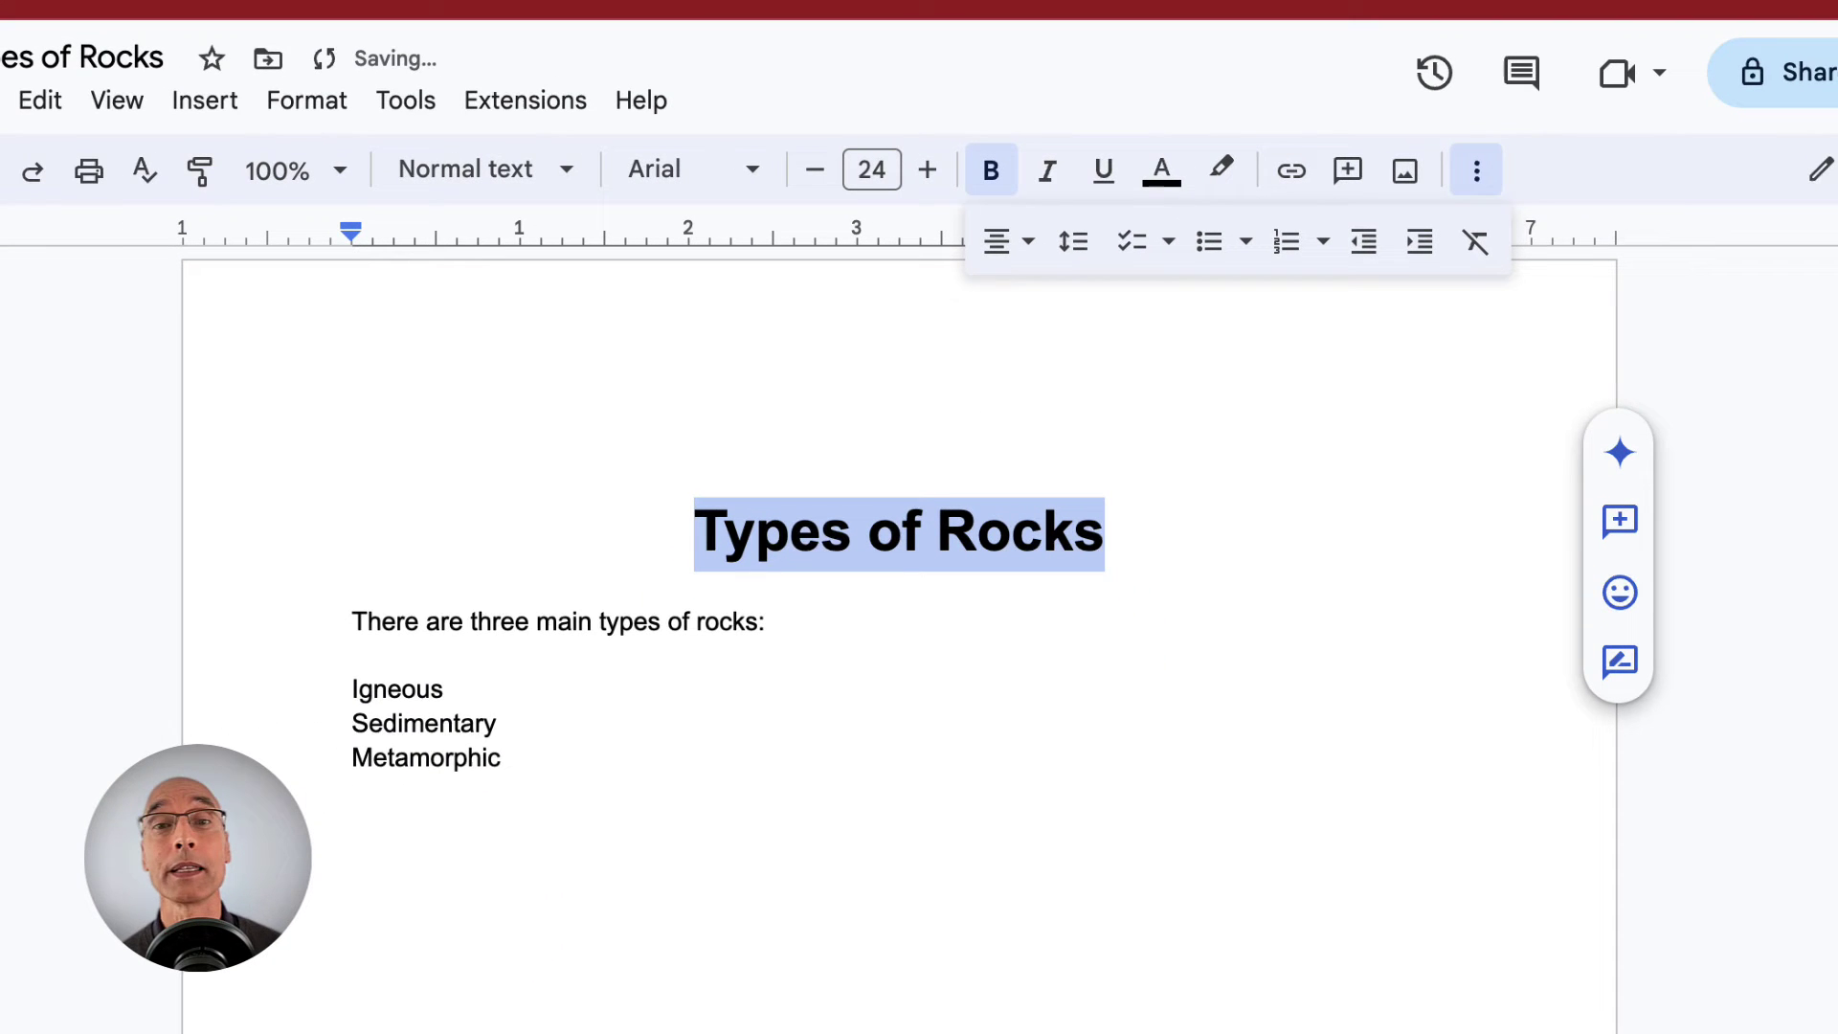
- Bold the sentence 'There are three main types of rocks:'
click(354, 823)
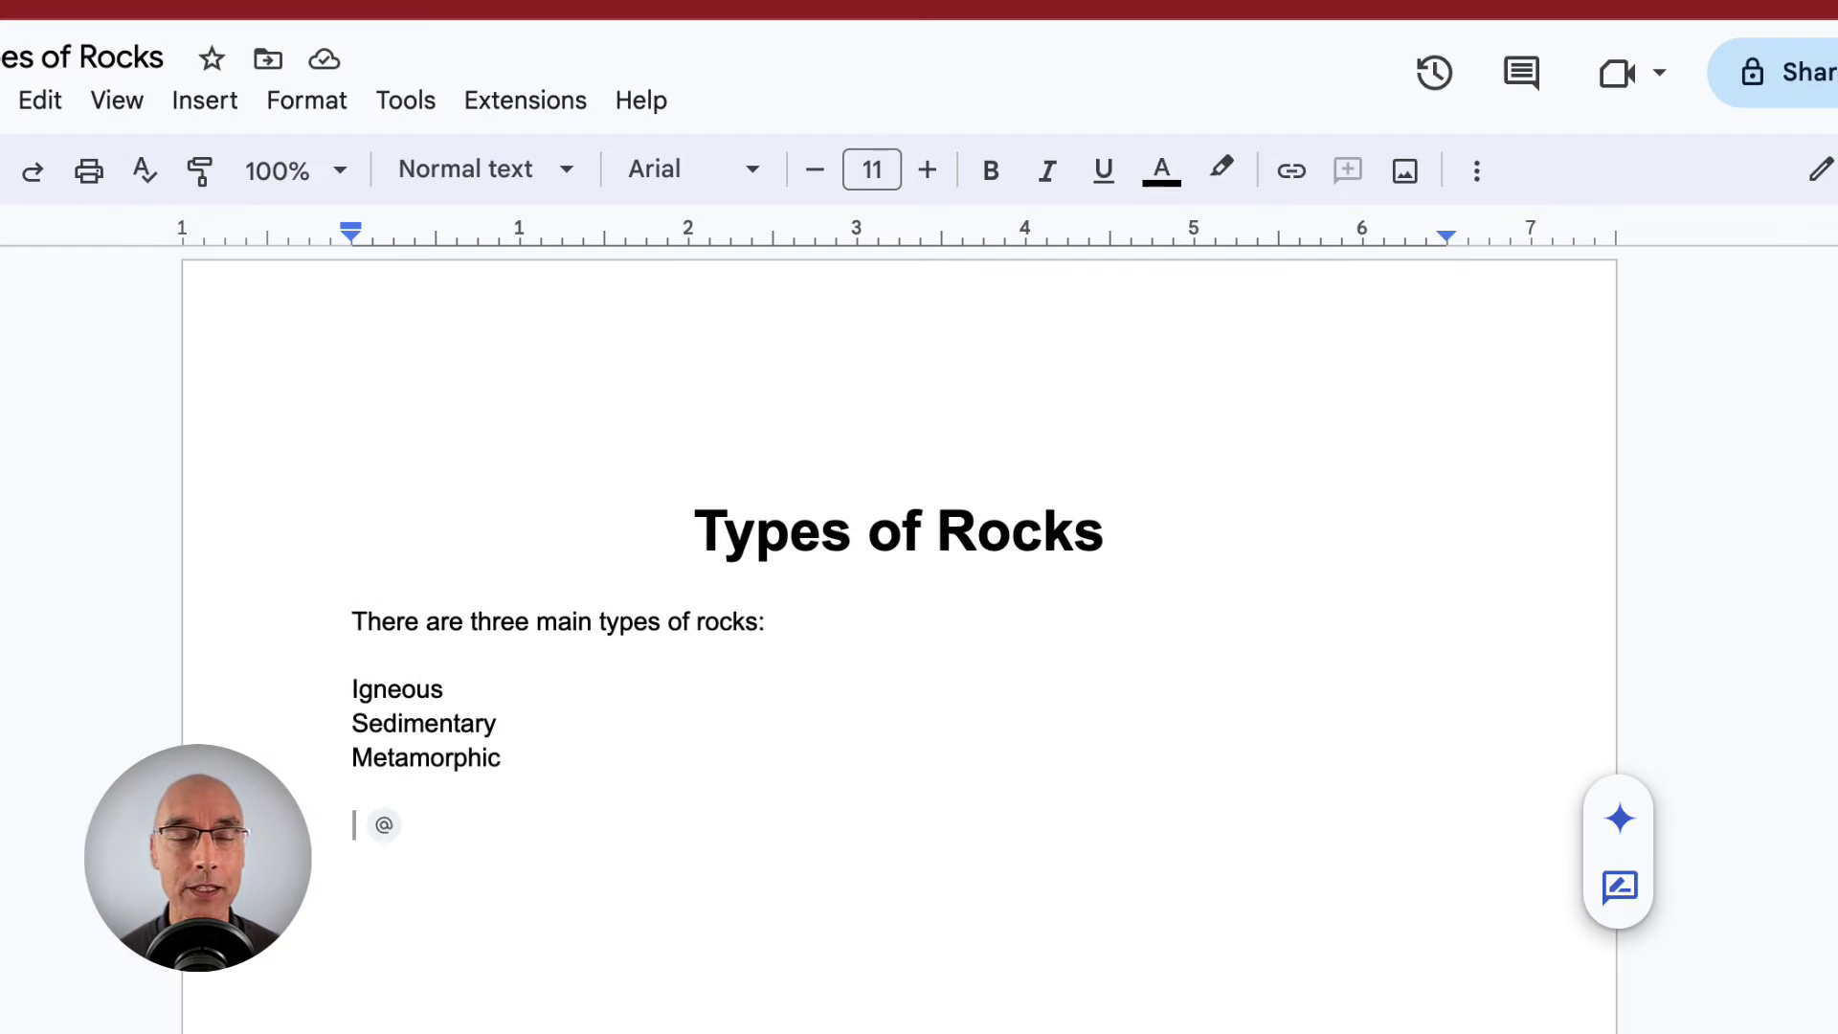
drag(350, 628, 807, 632)
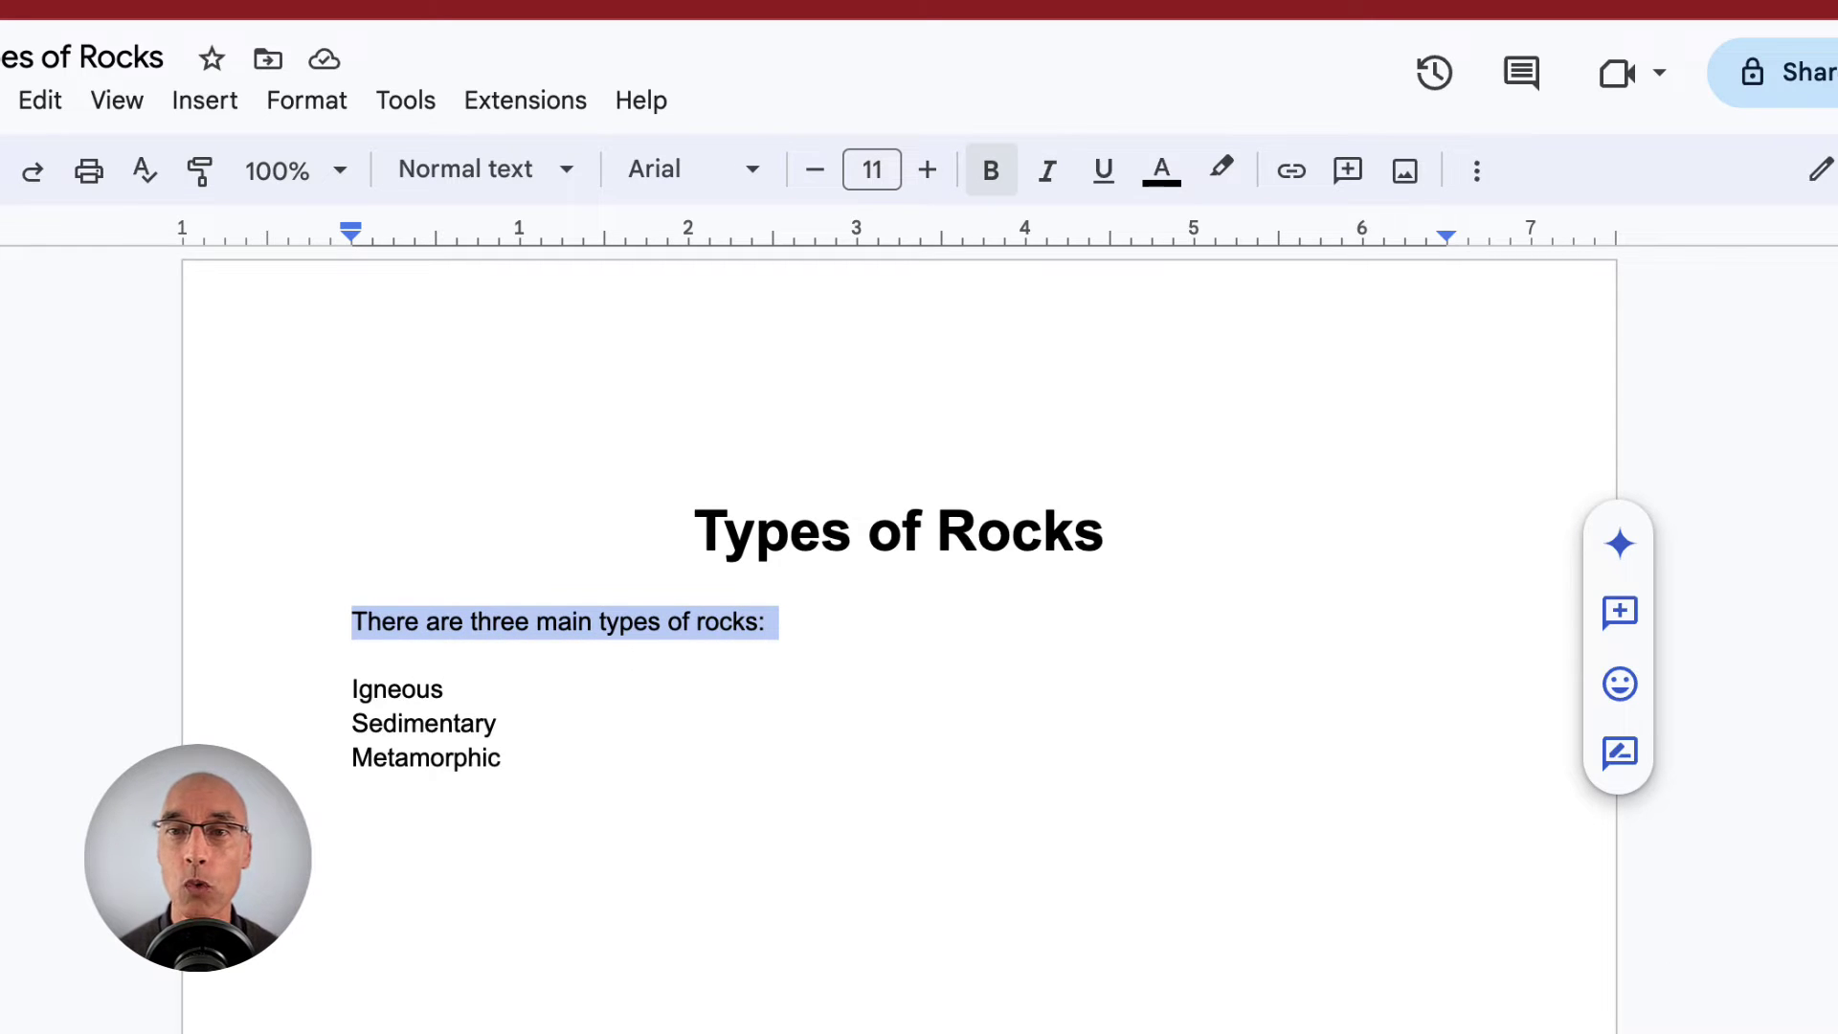
click(992, 187)
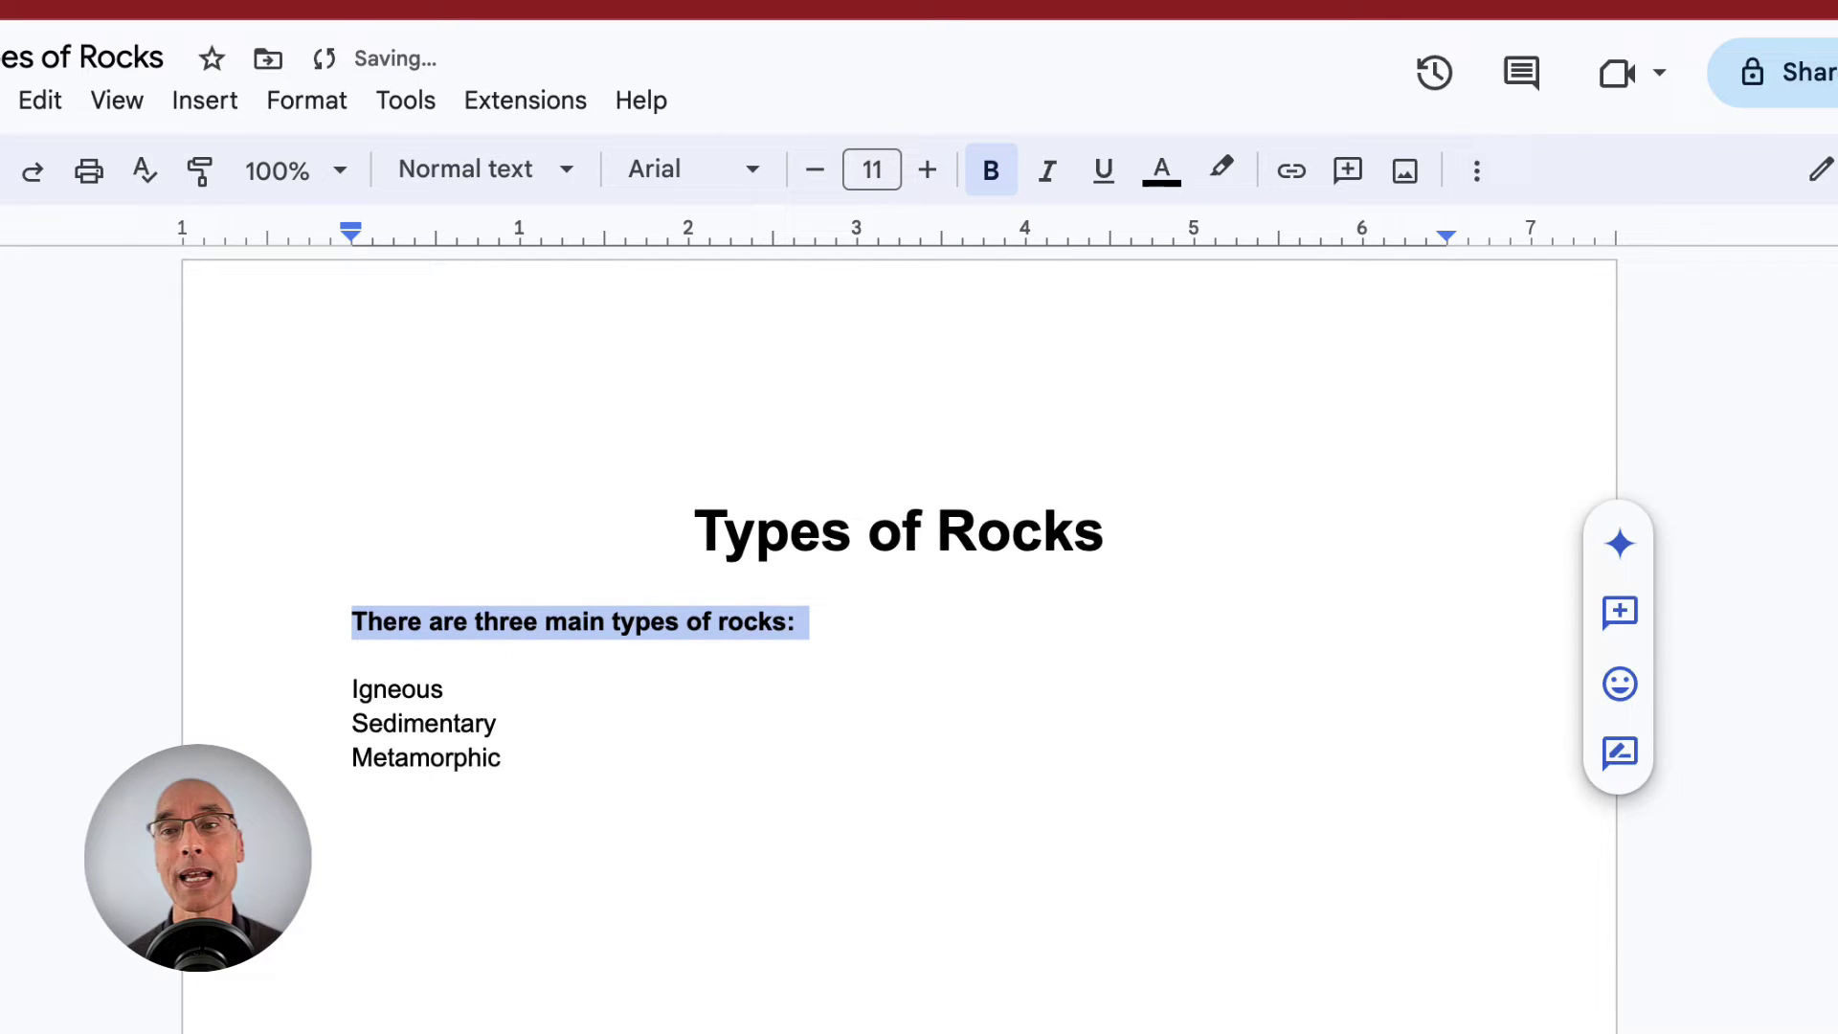
- Turn Igneous, Sedimentary and Metamorphic into a numbered list
drag(501, 757, 350, 690)
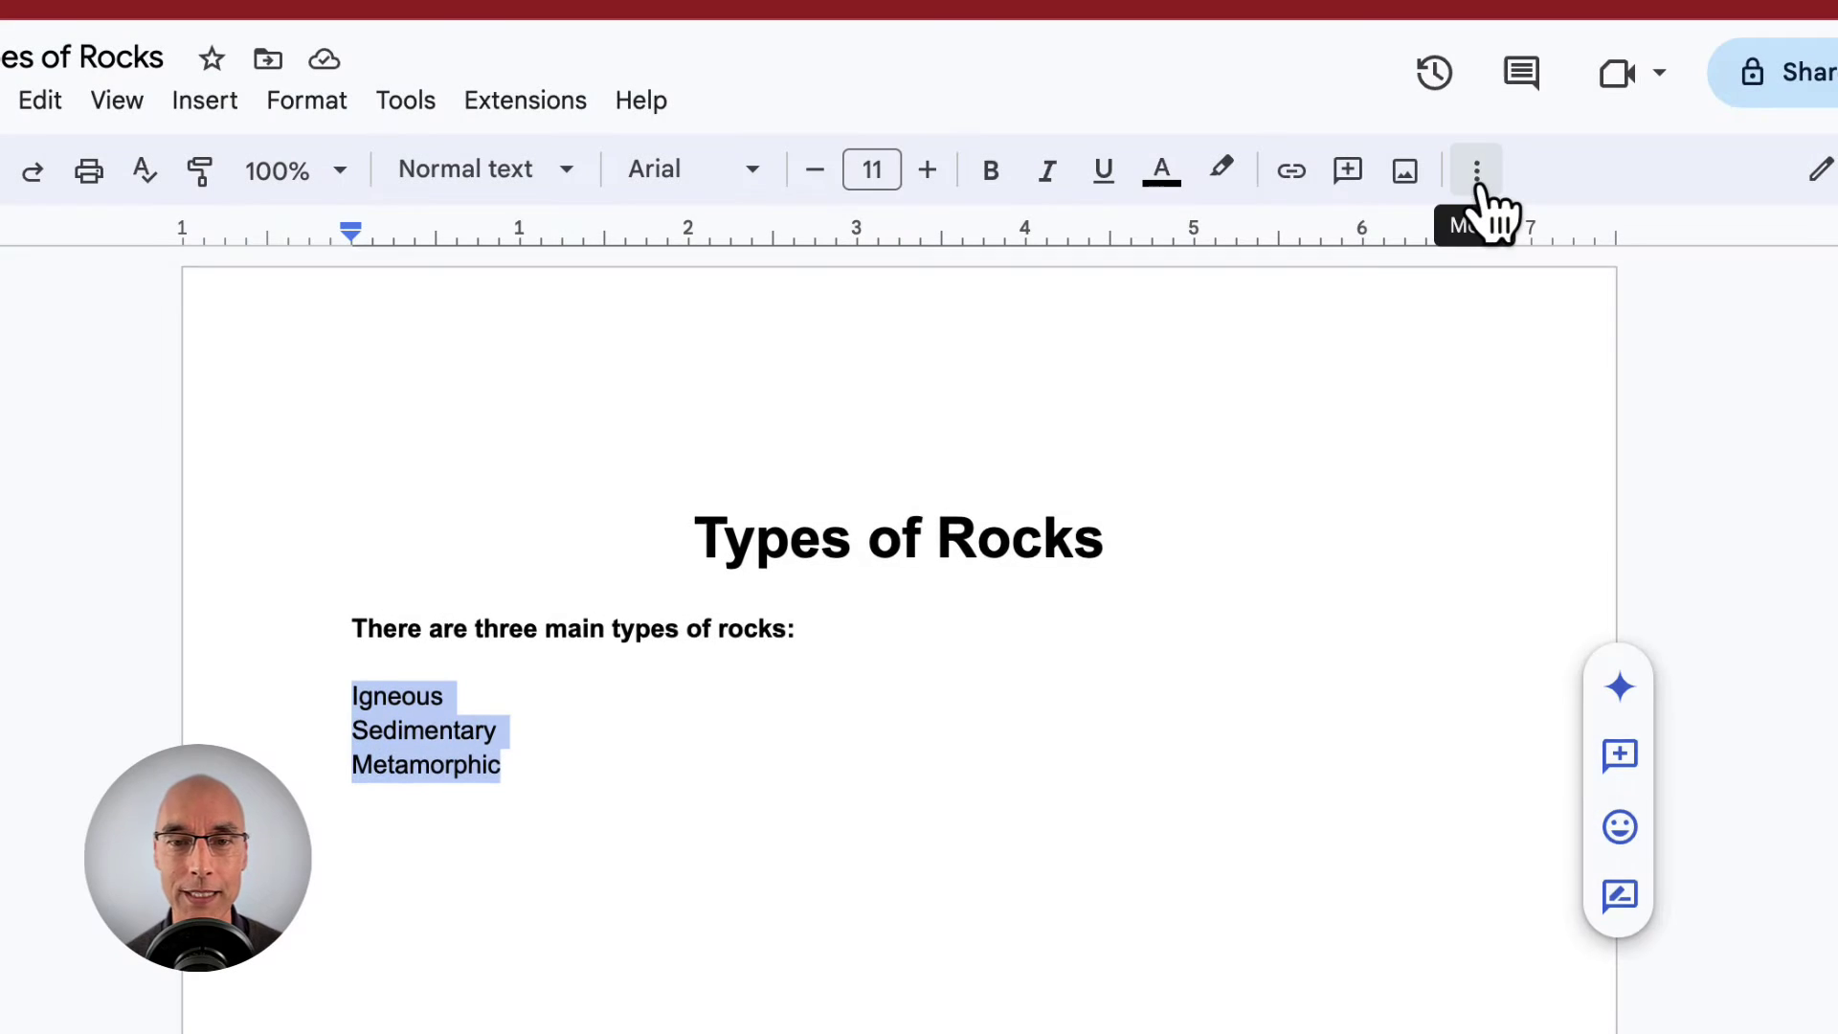
click(1479, 187)
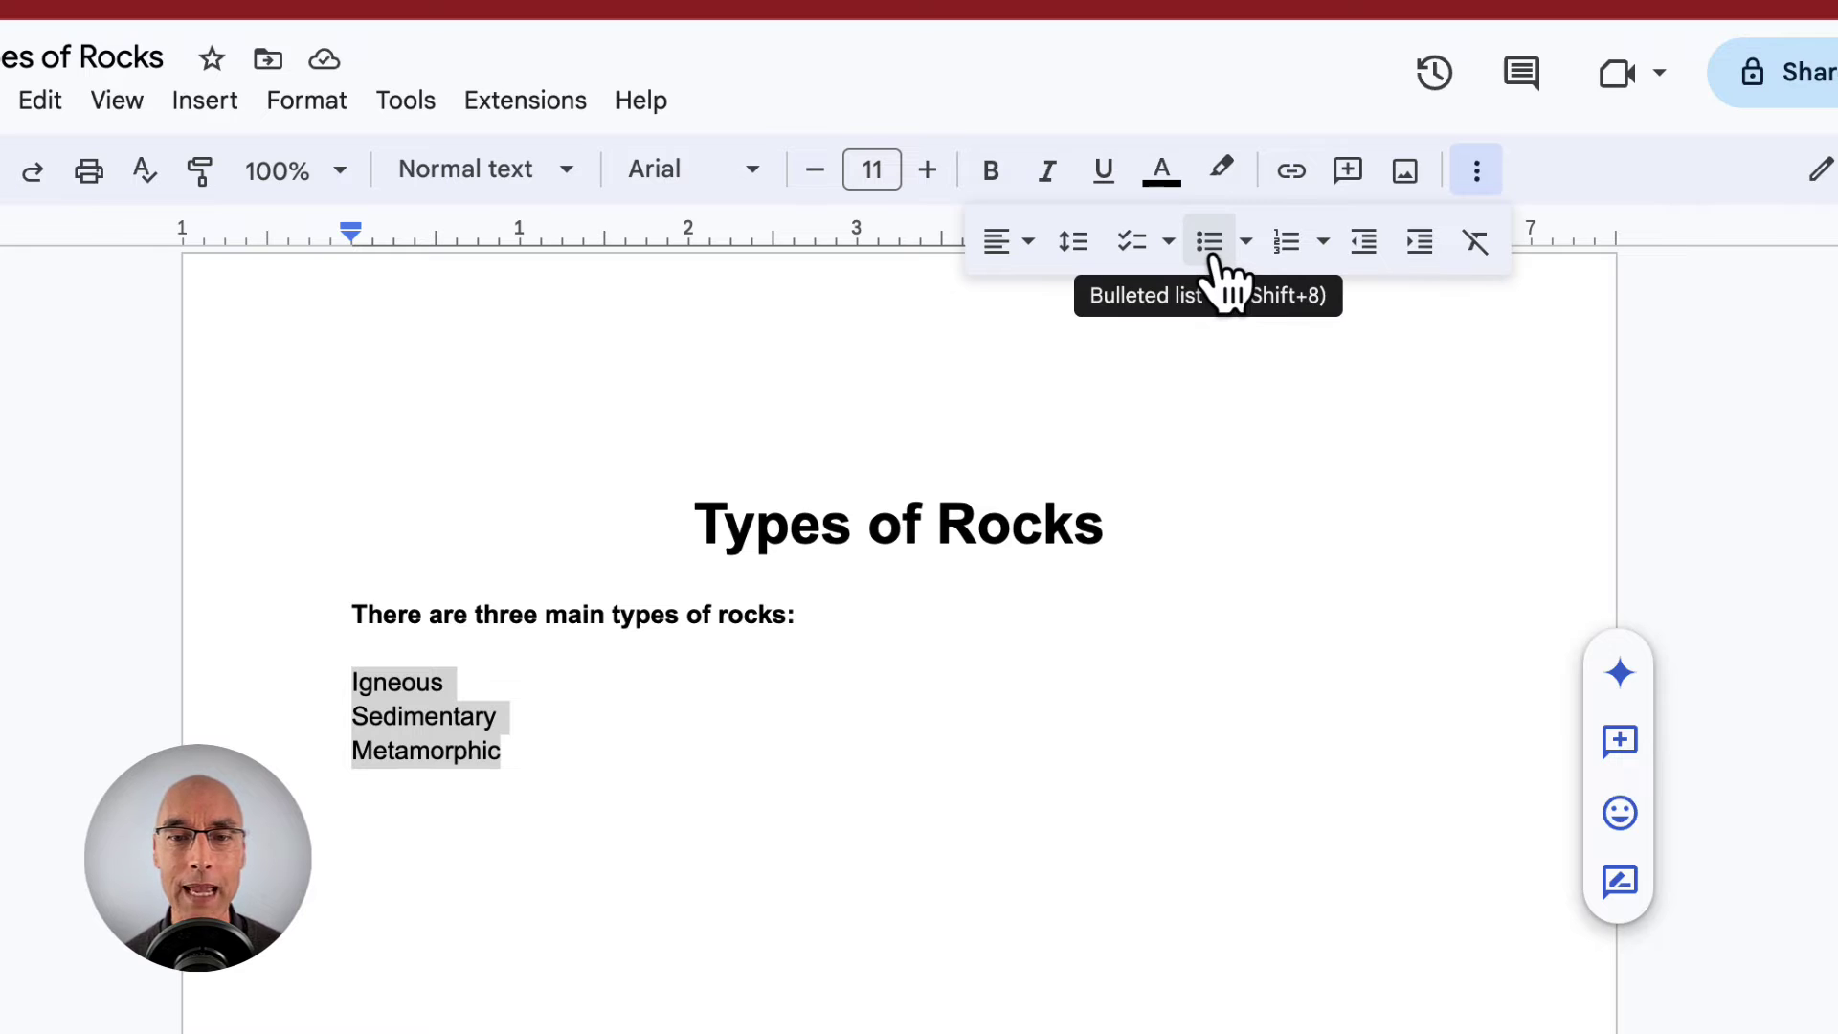
click(1214, 257)
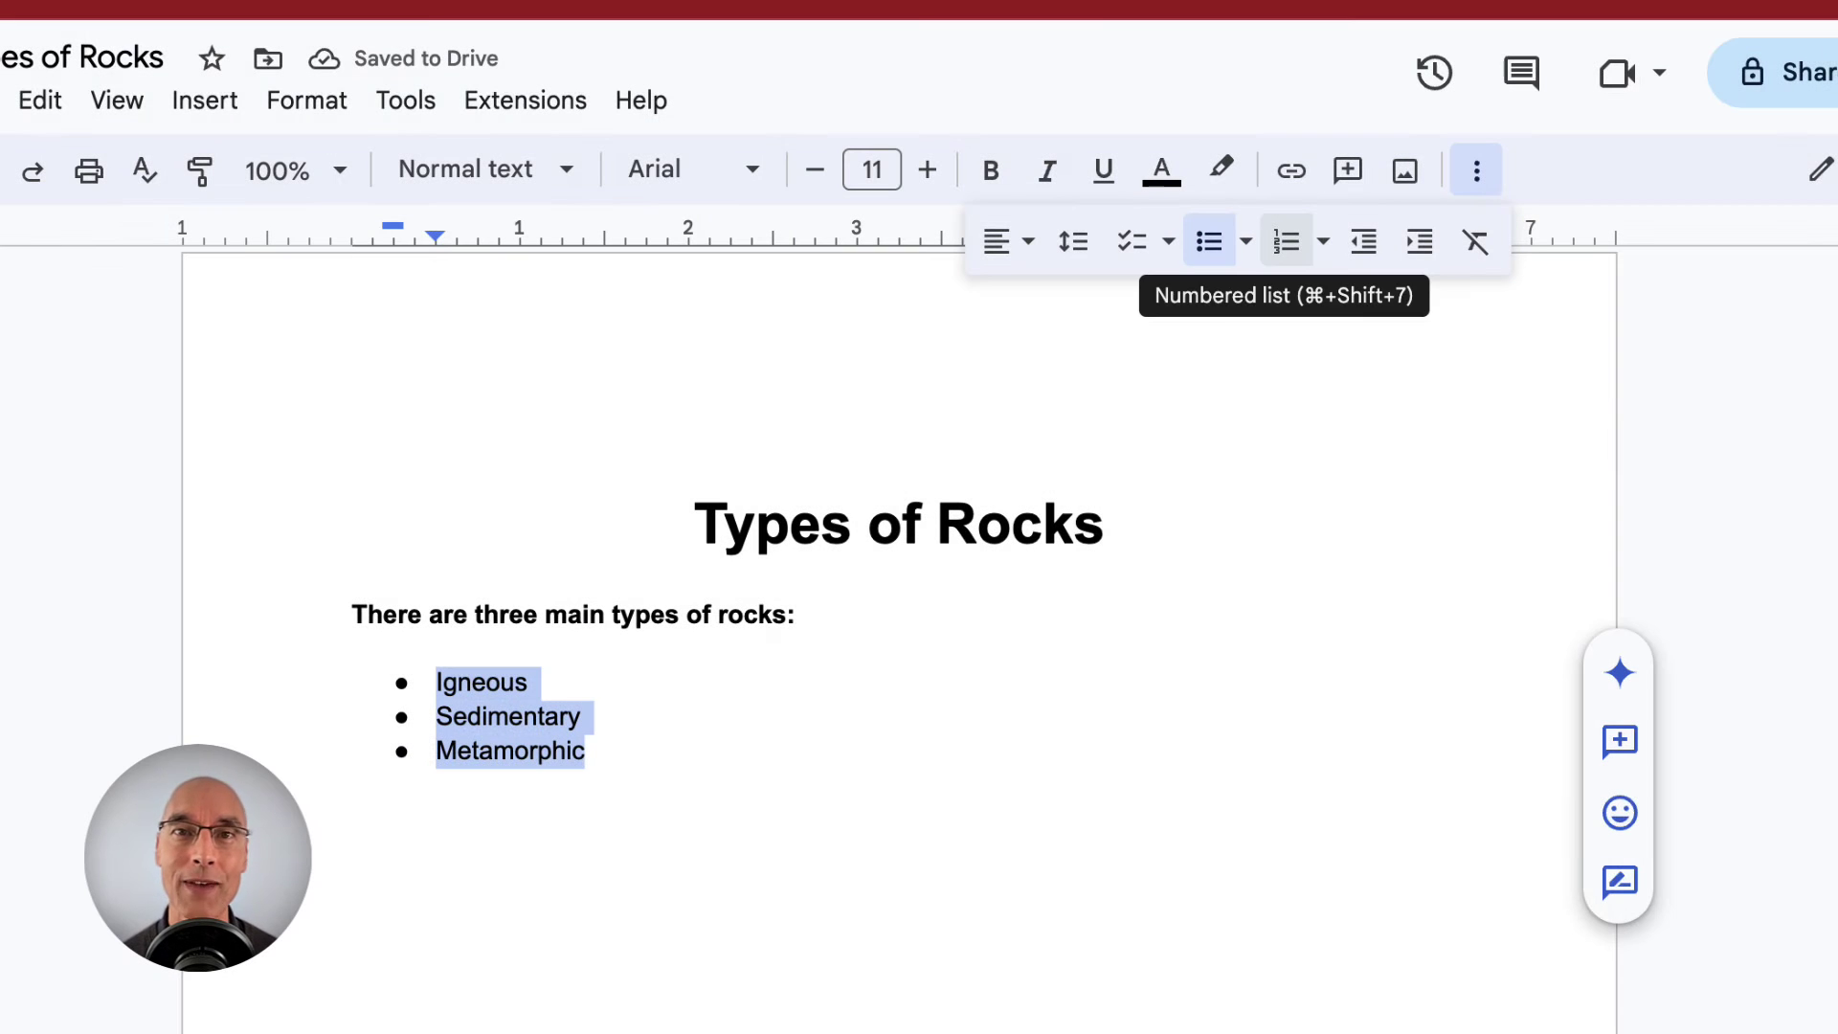
click(1289, 243)
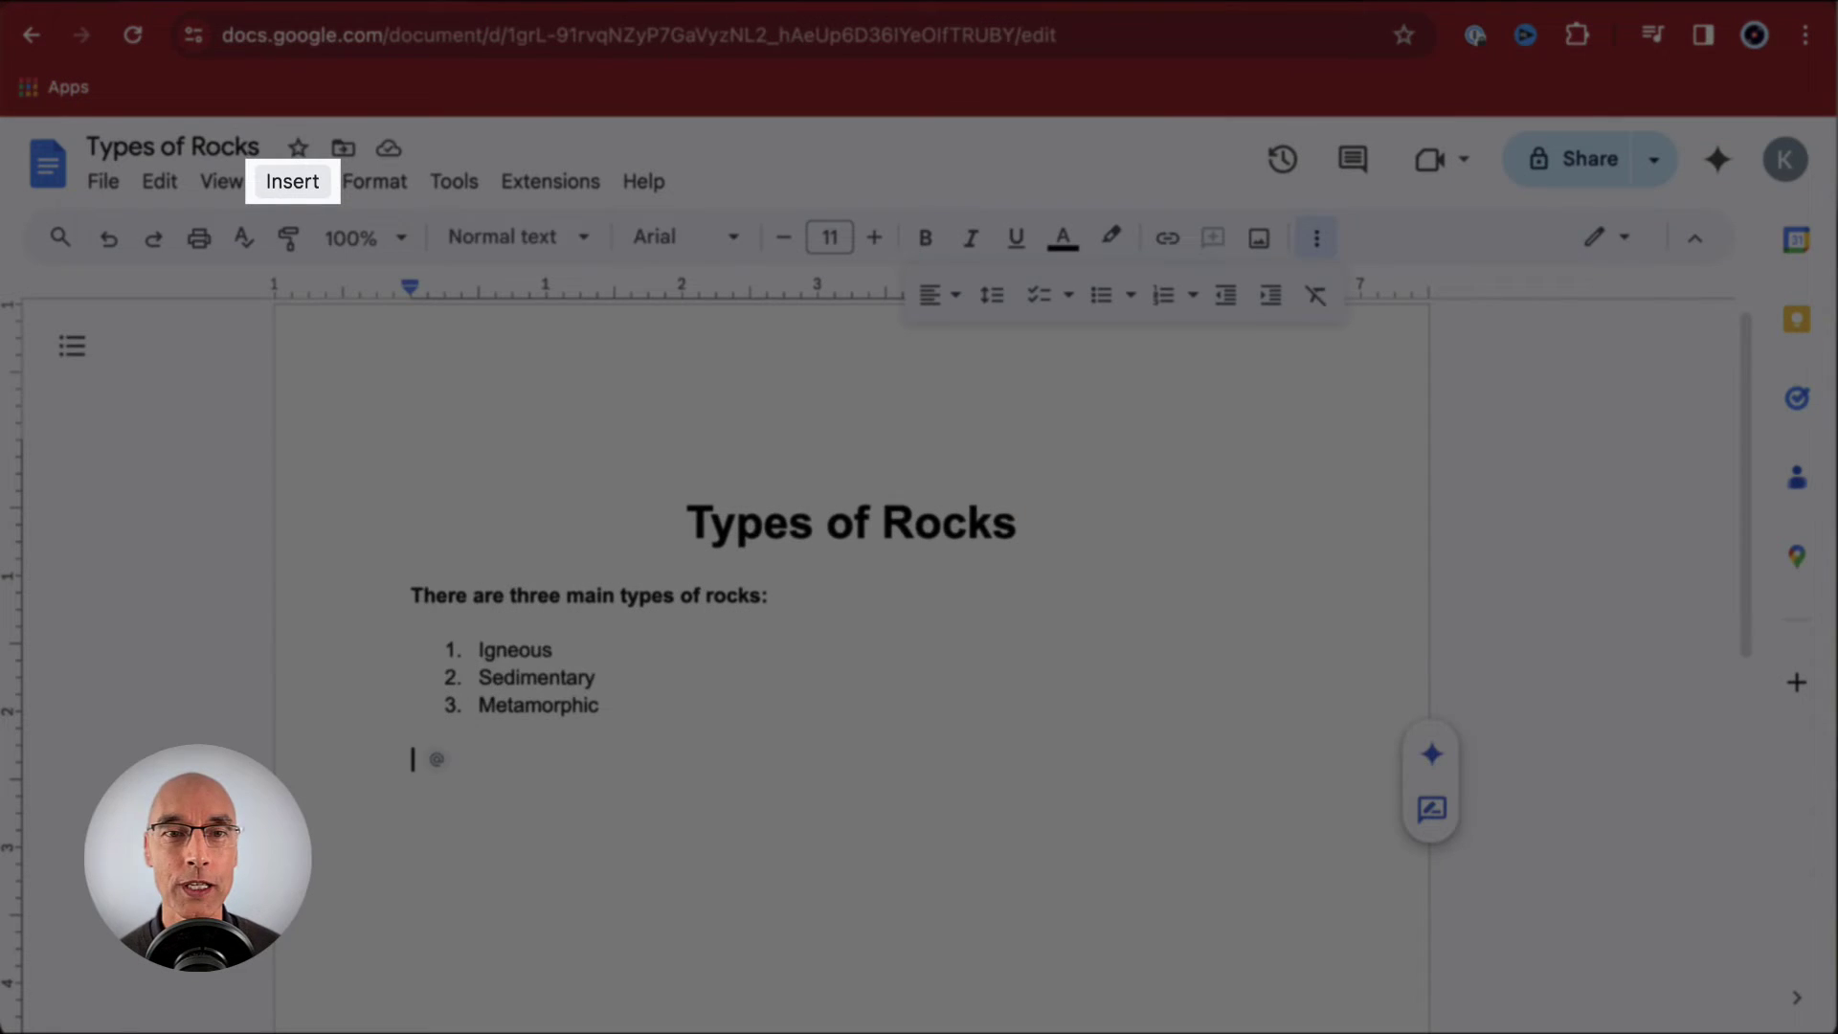
- Insert a photo of assorted colourful rocks from a web image search for 'rocks'
click(304, 187)
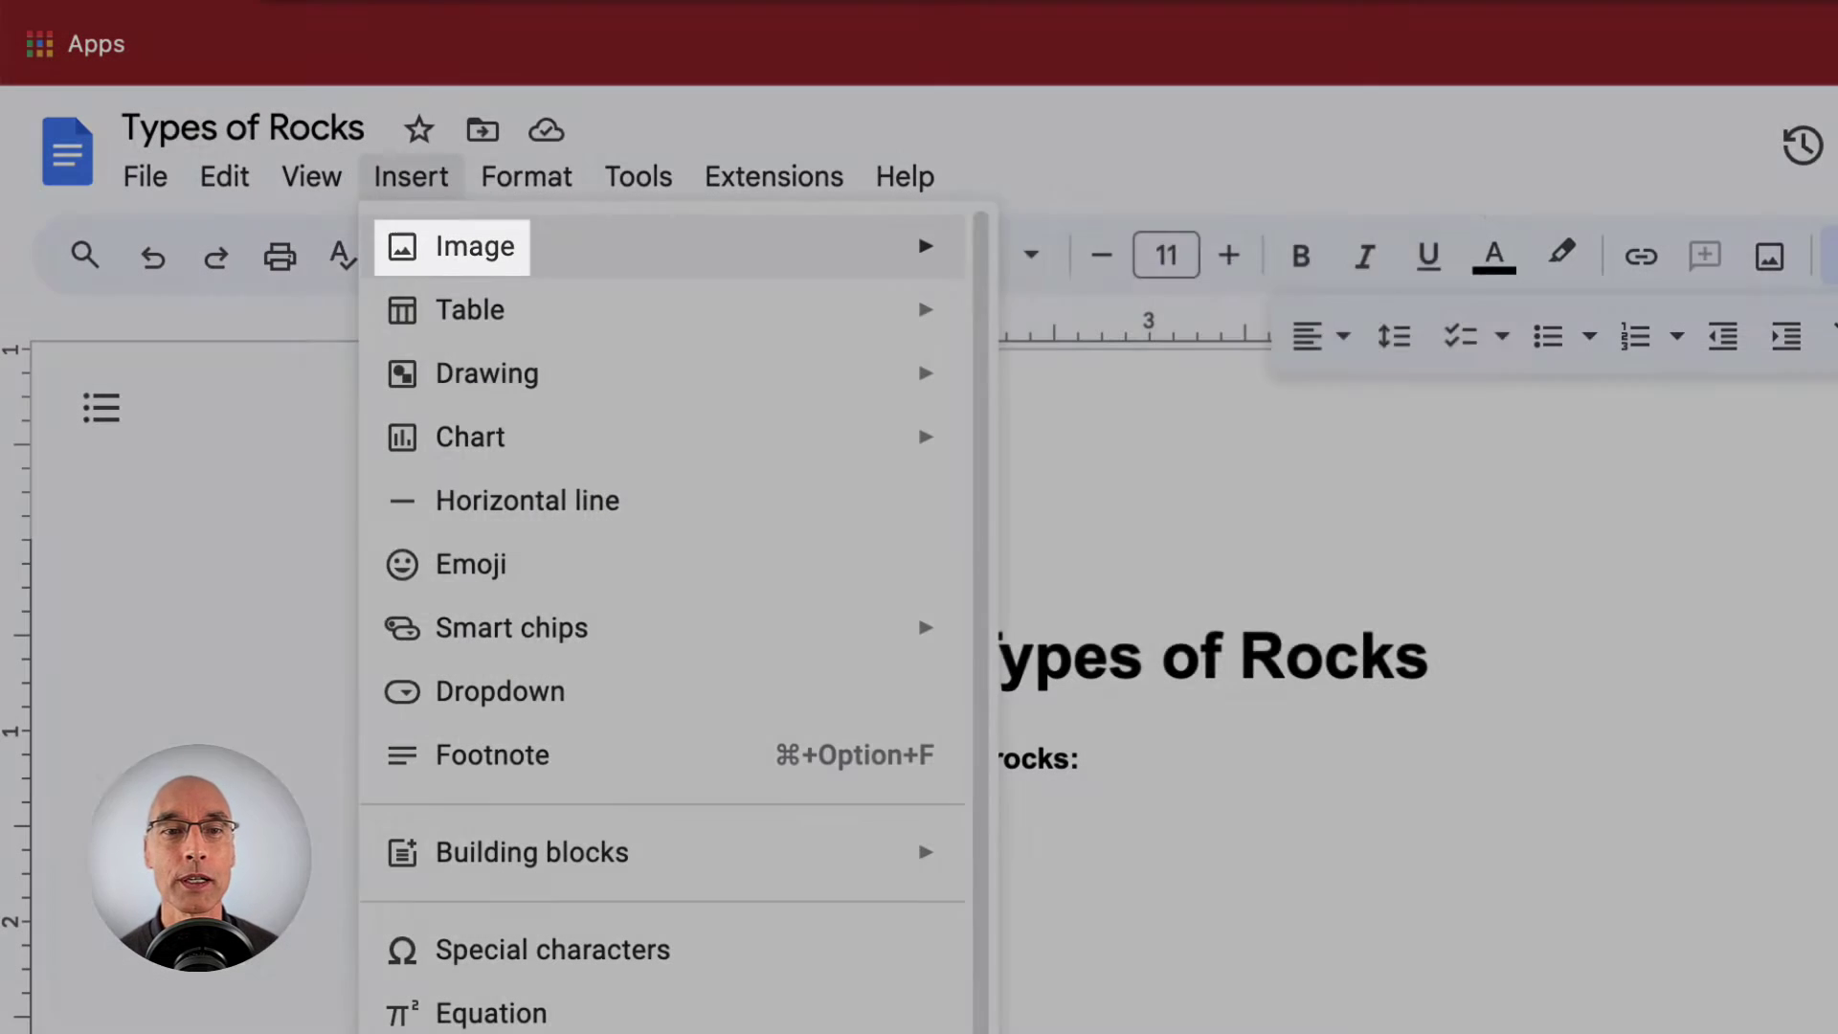
mouse_move(473, 247)
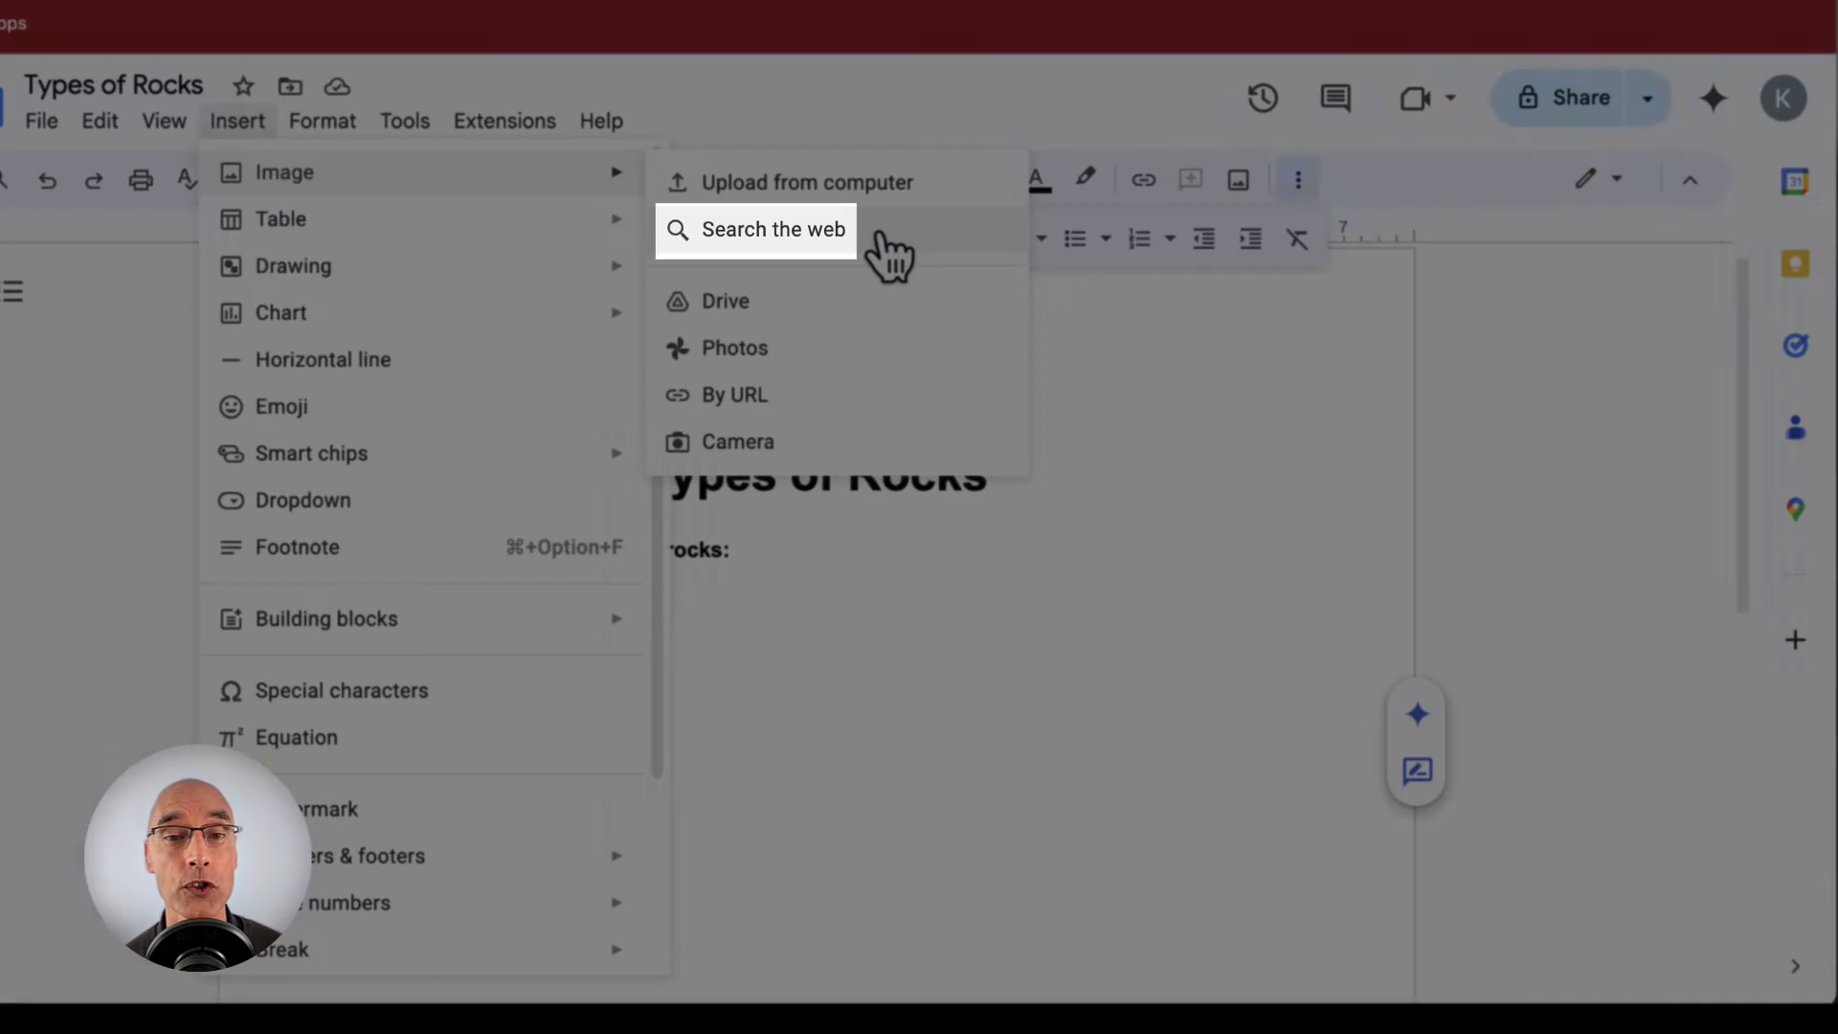
click(877, 239)
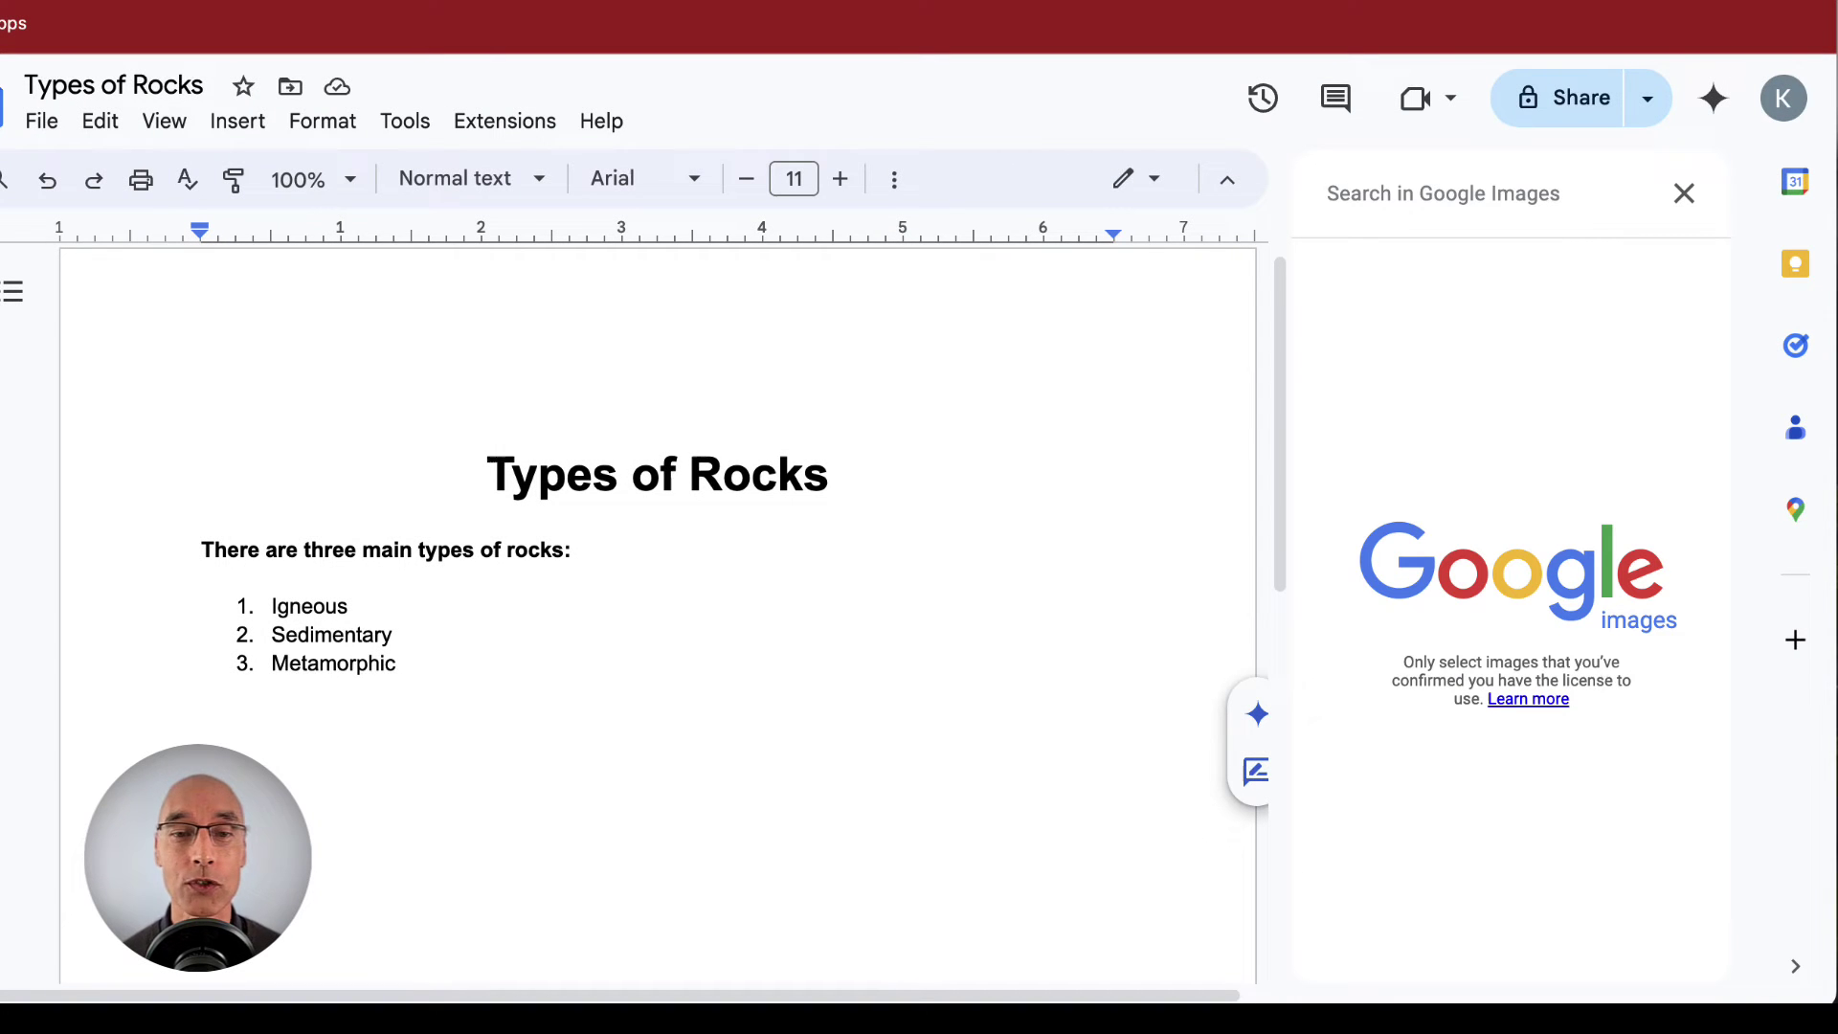
text(rocks)
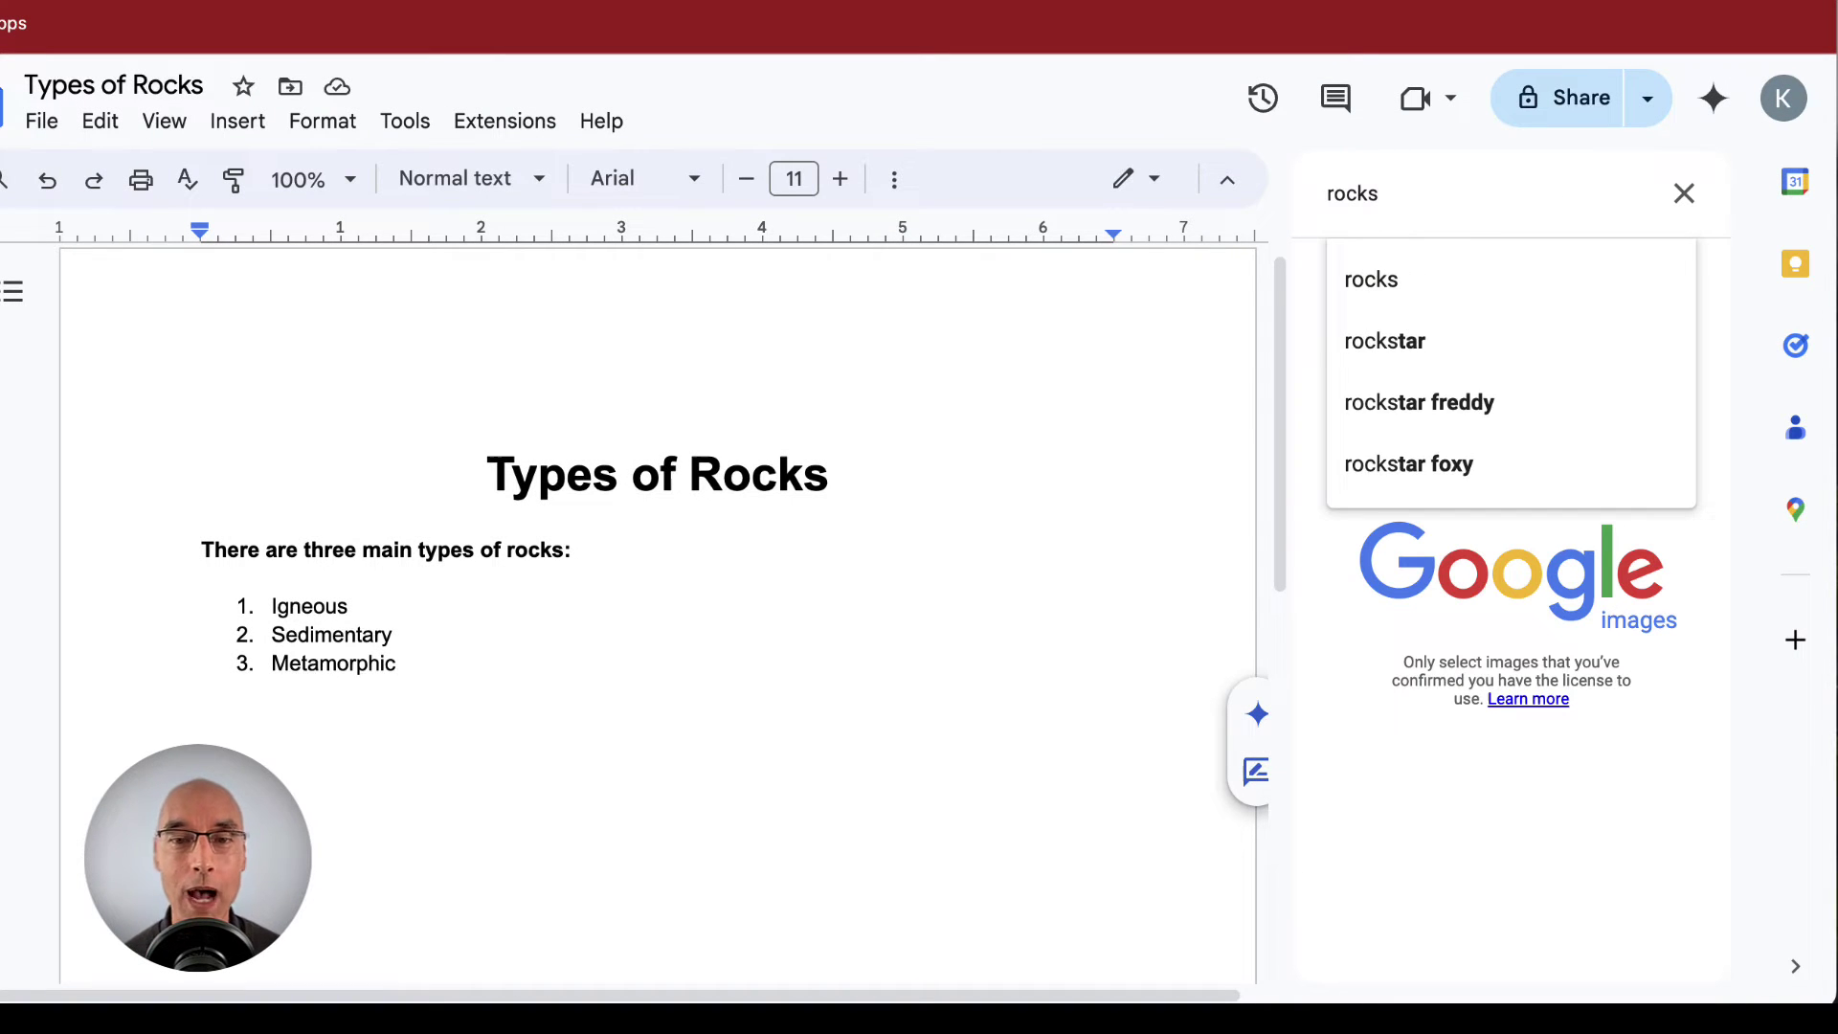
key(Return)
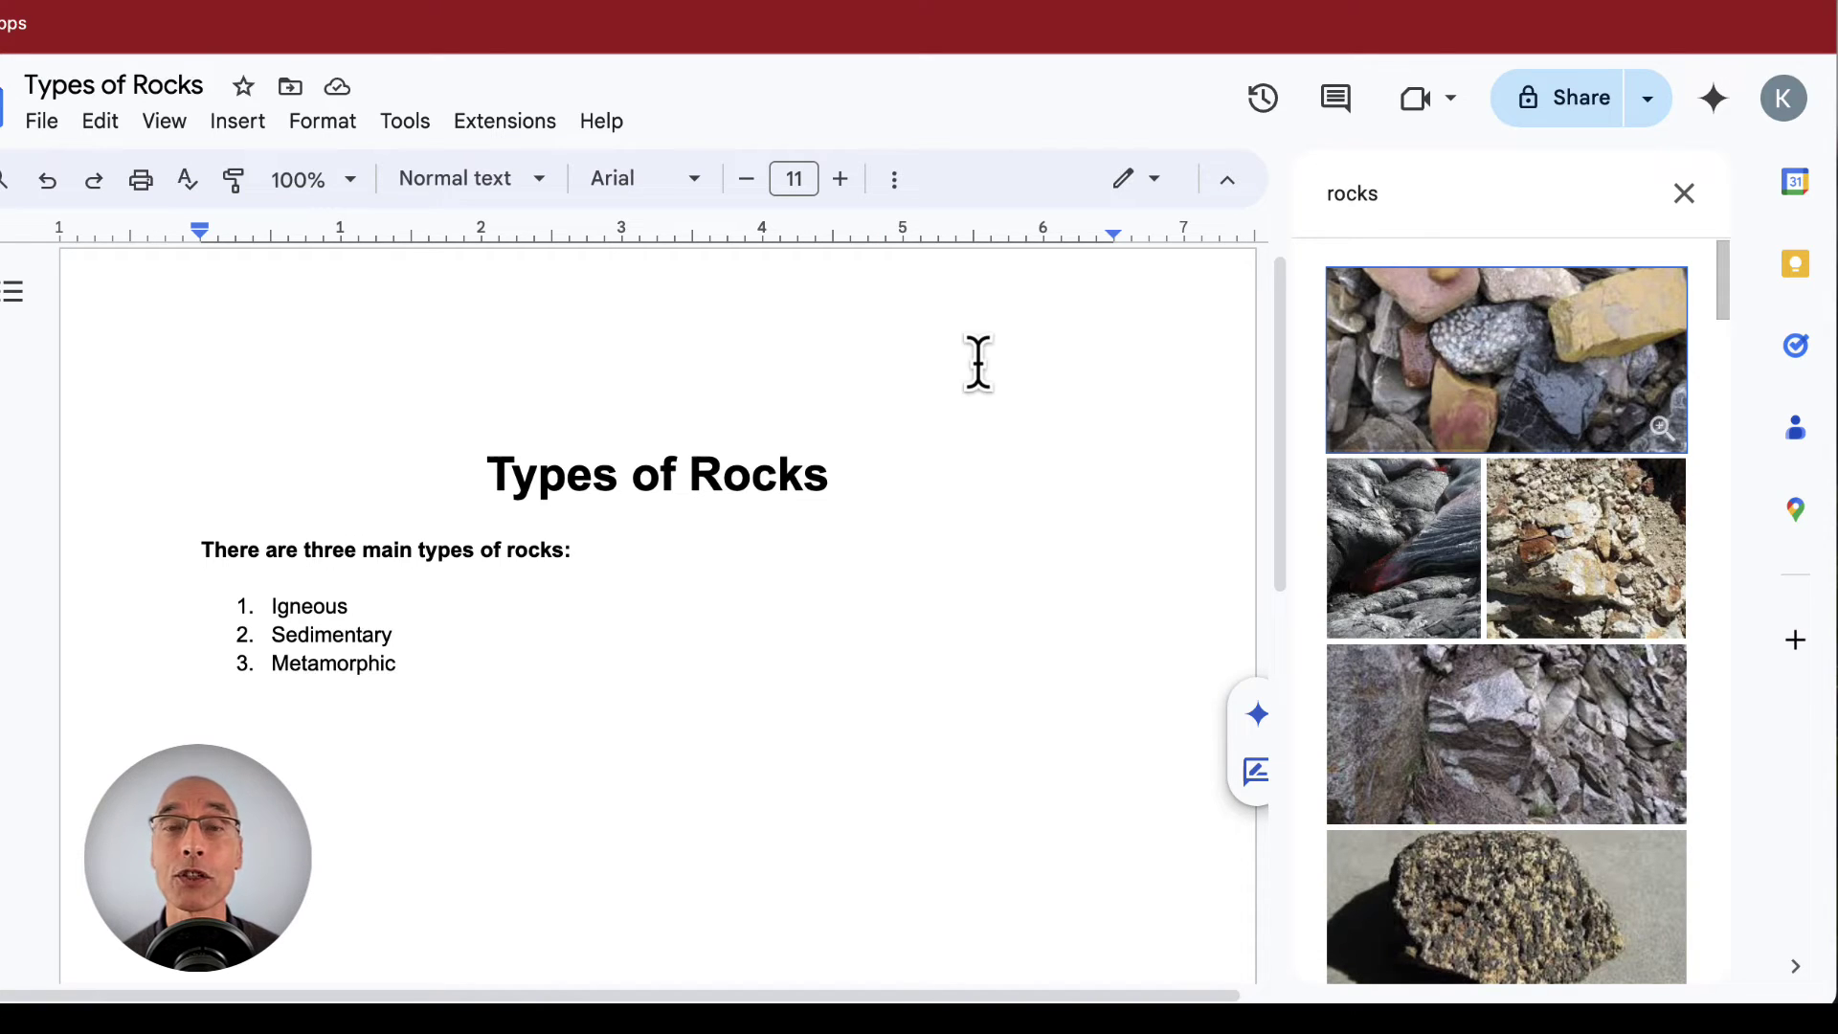
click(1527, 407)
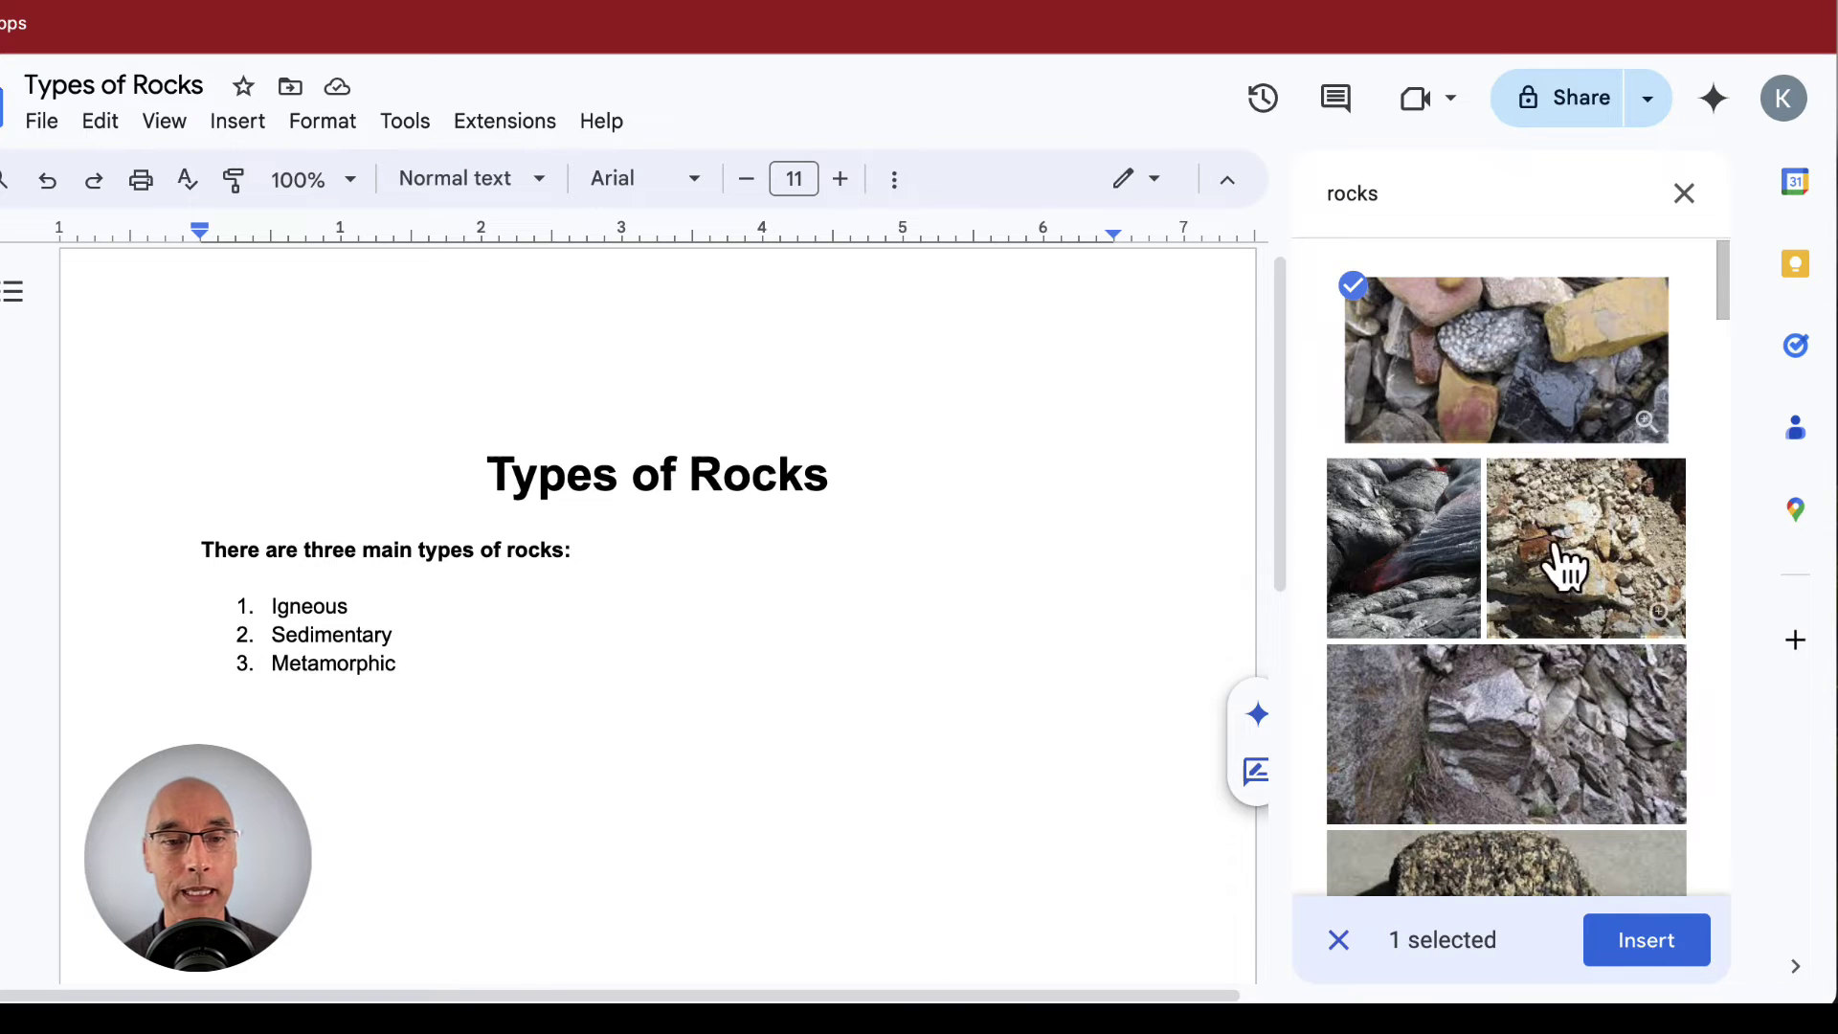
click(1675, 956)
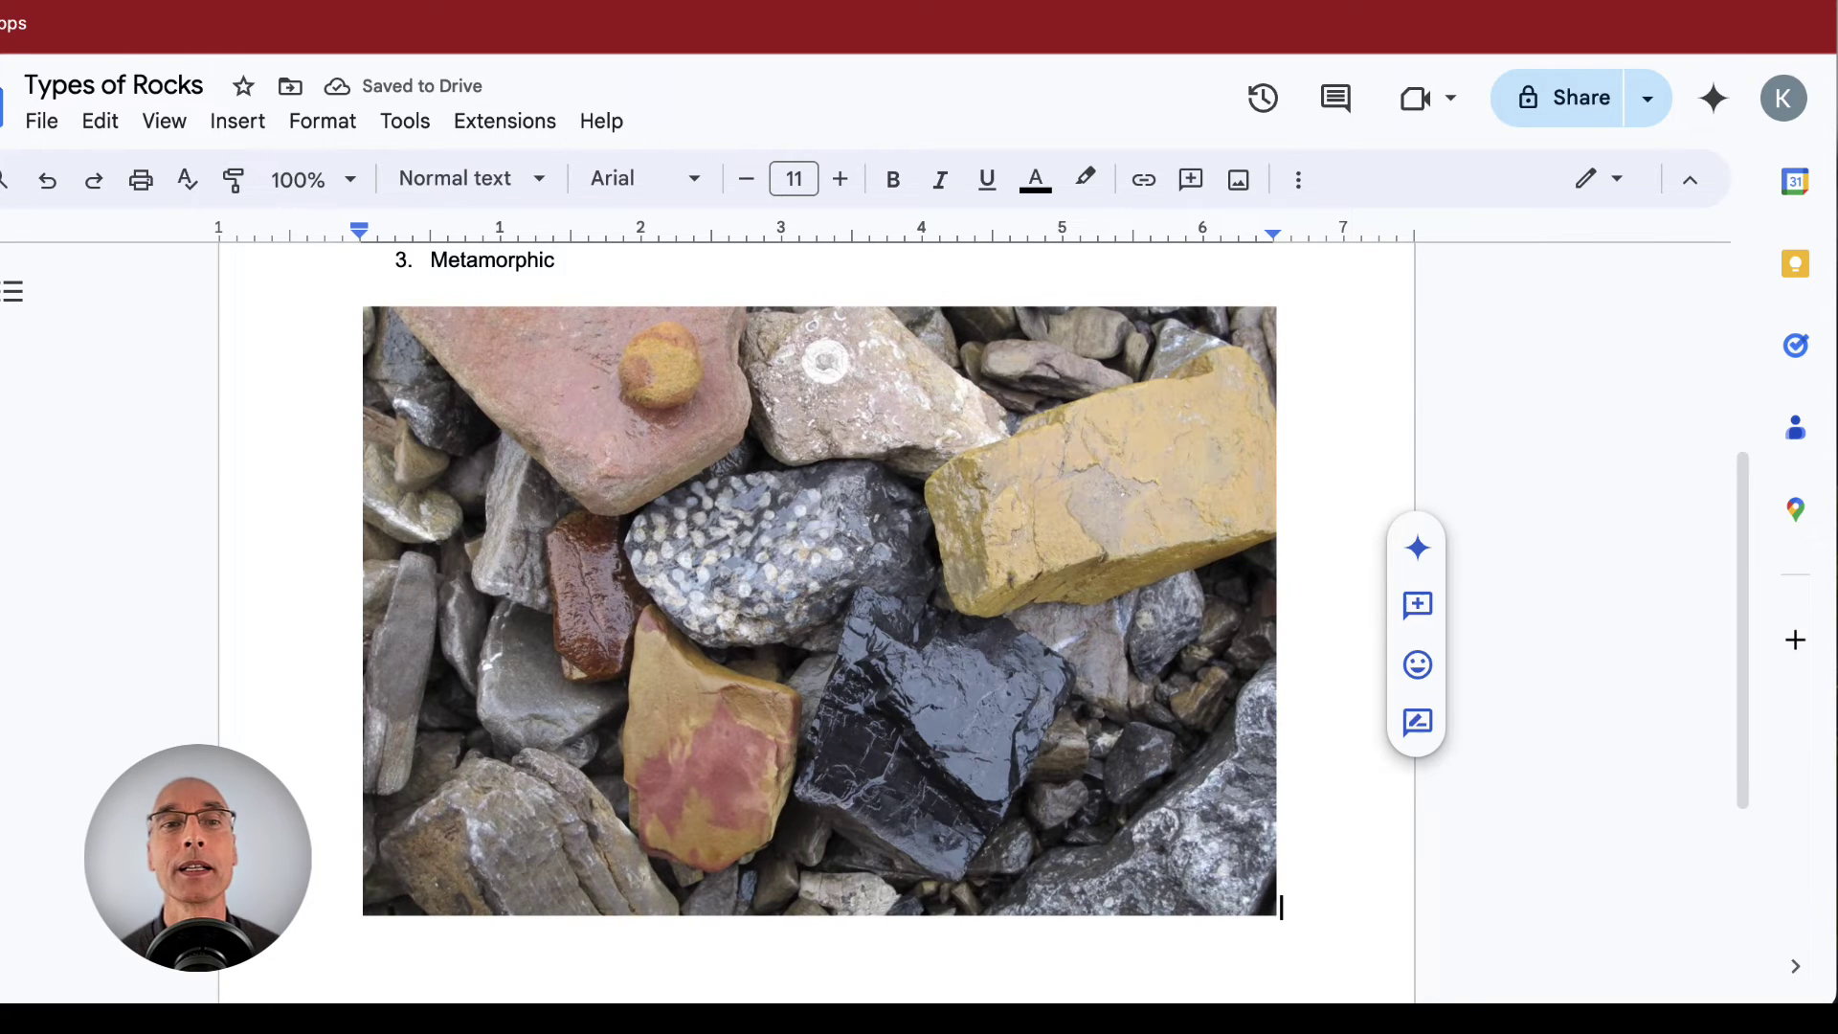
- Shrink the rock photo to about a third, set Wrap text, and place it left of the list
click(935, 689)
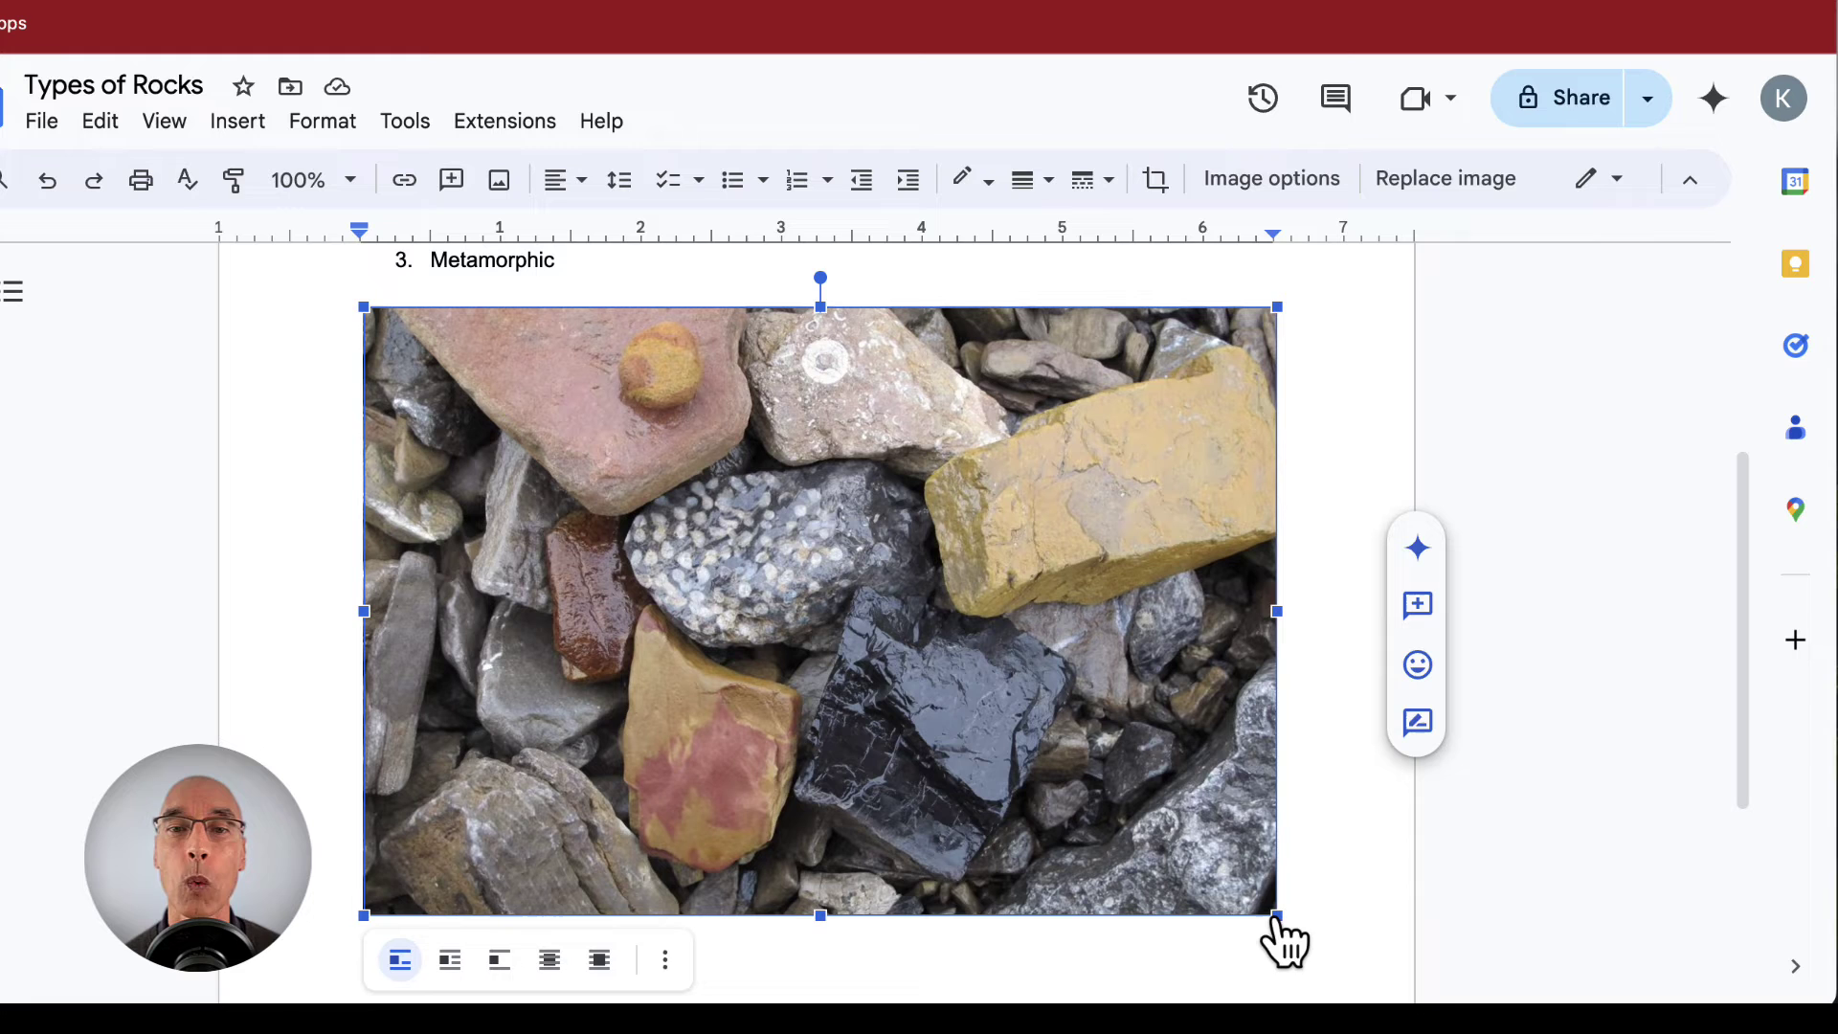
drag(1277, 917, 668, 446)
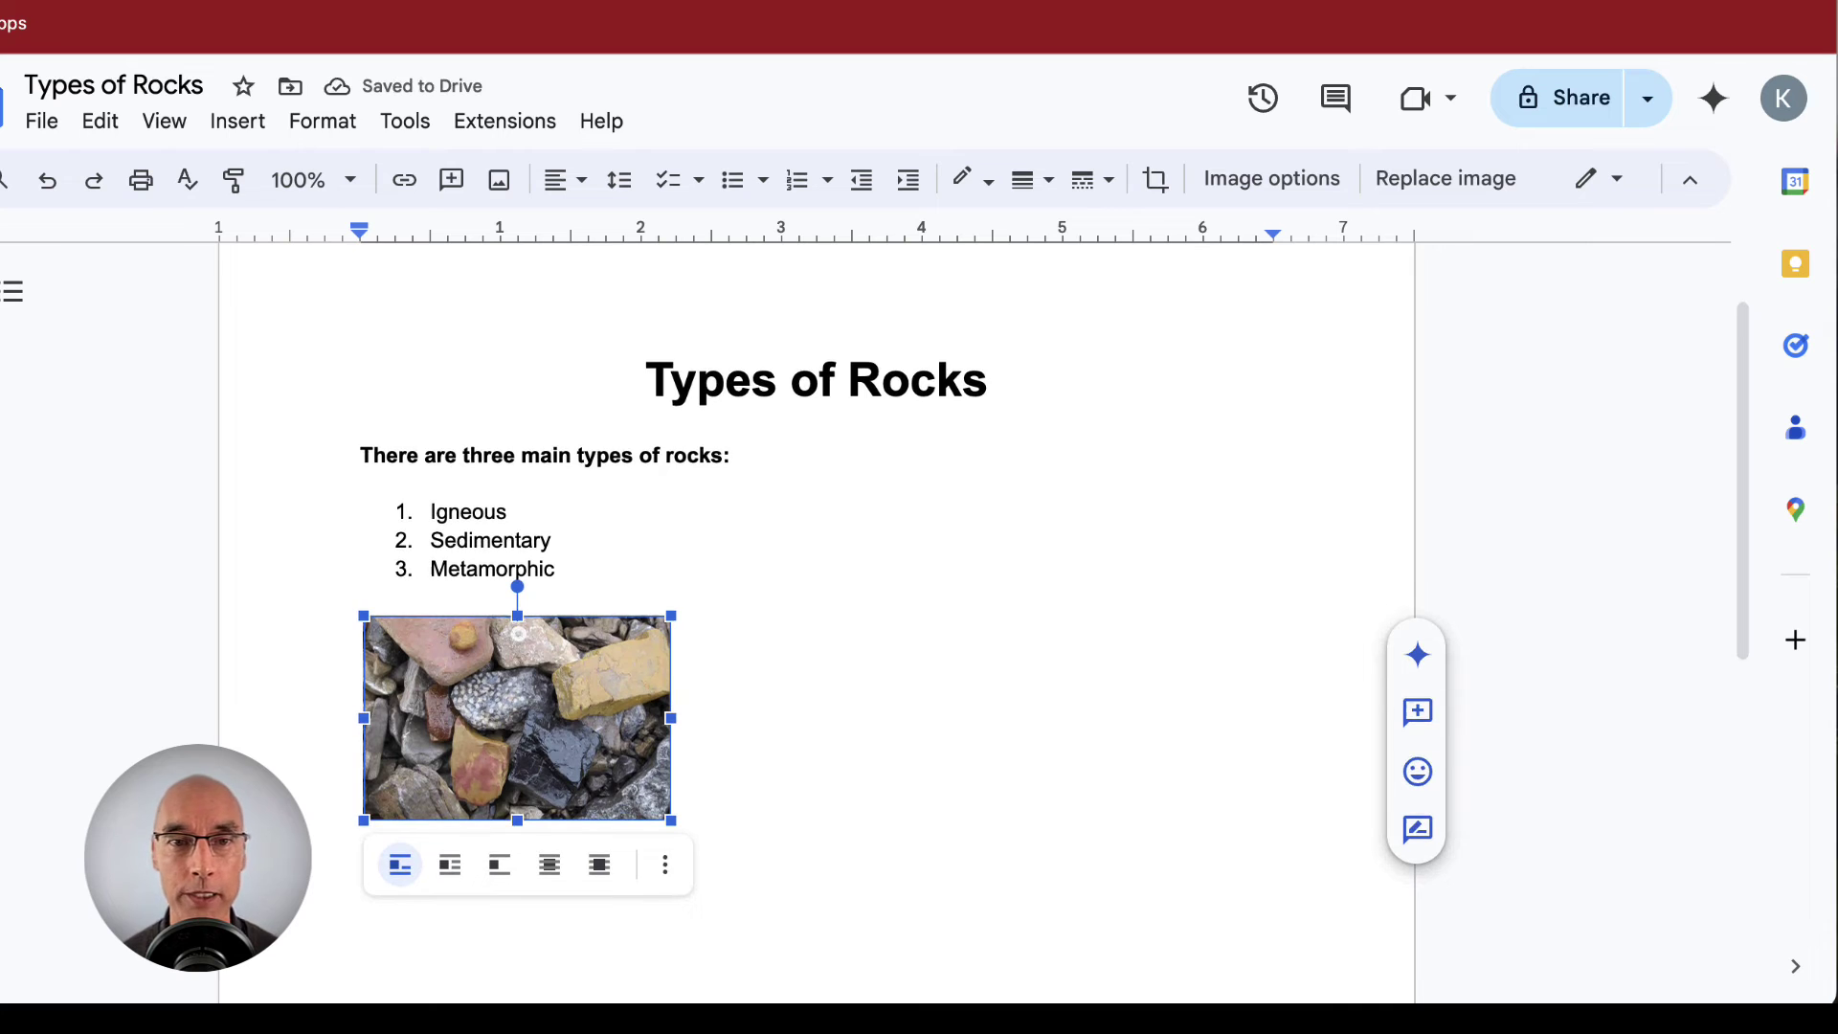
drag(670, 821, 596, 769)
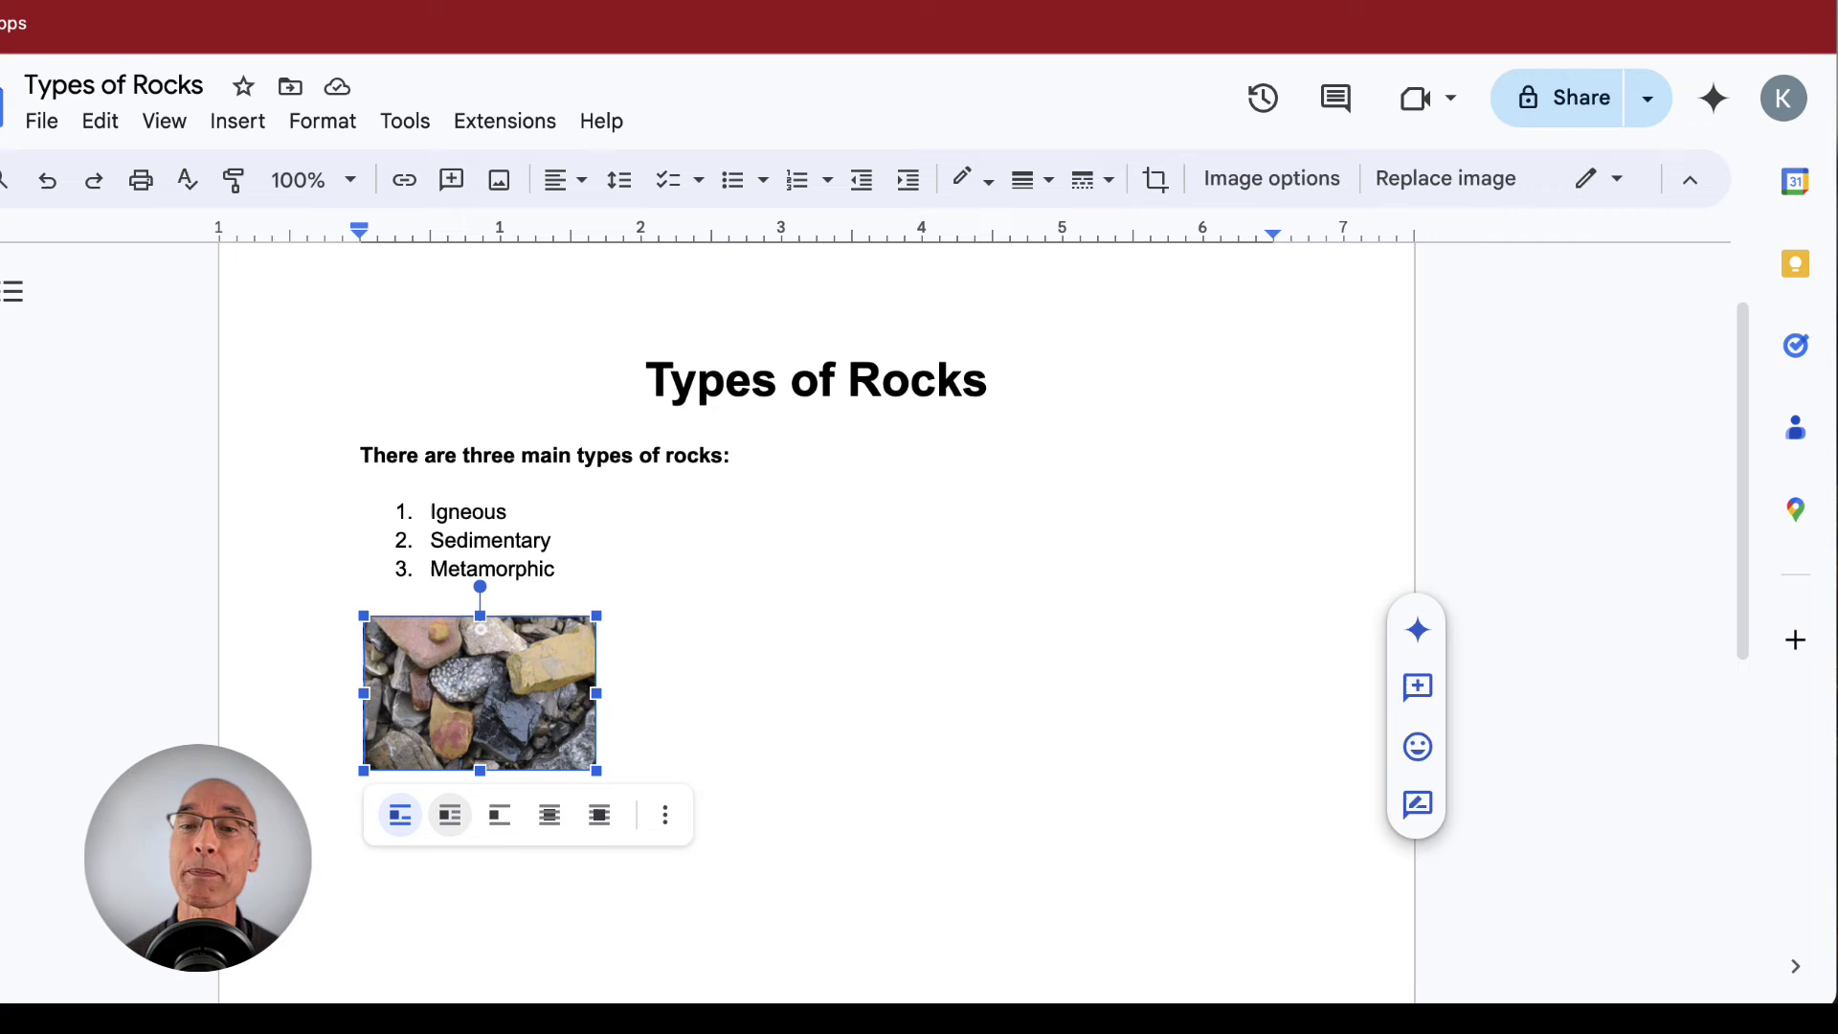
click(454, 821)
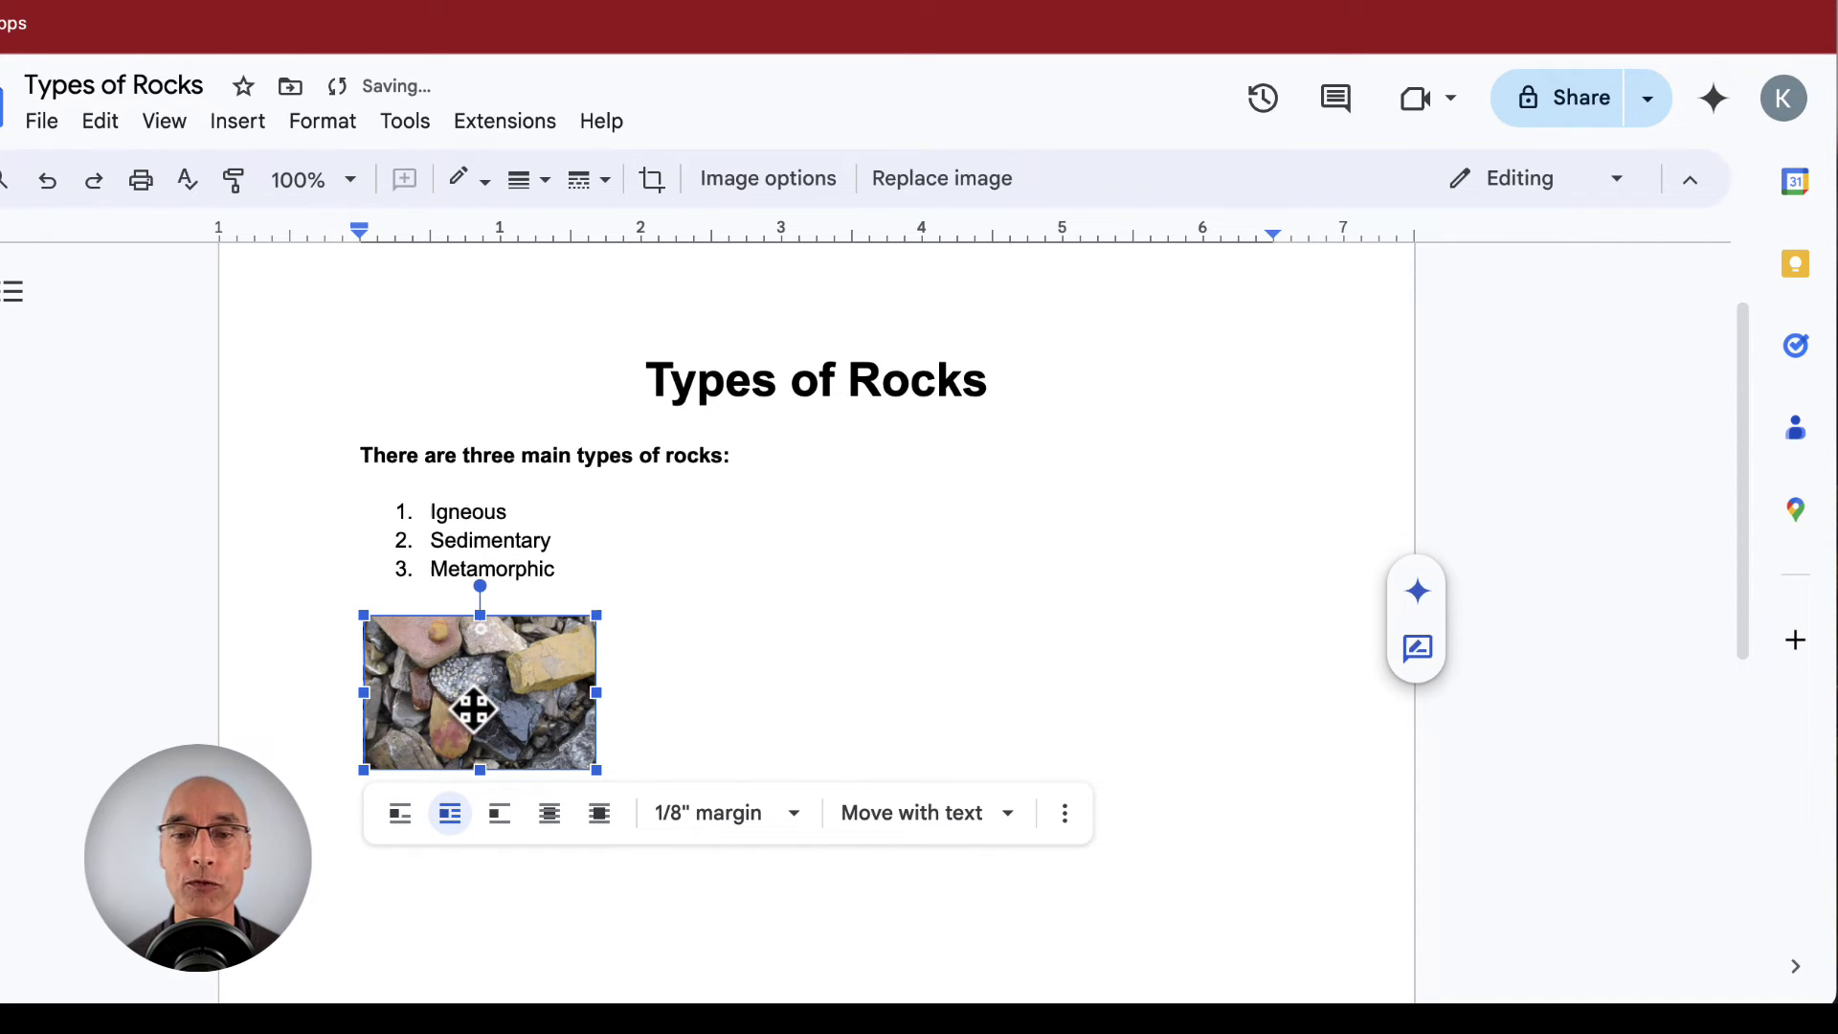
drag(526, 718, 539, 600)
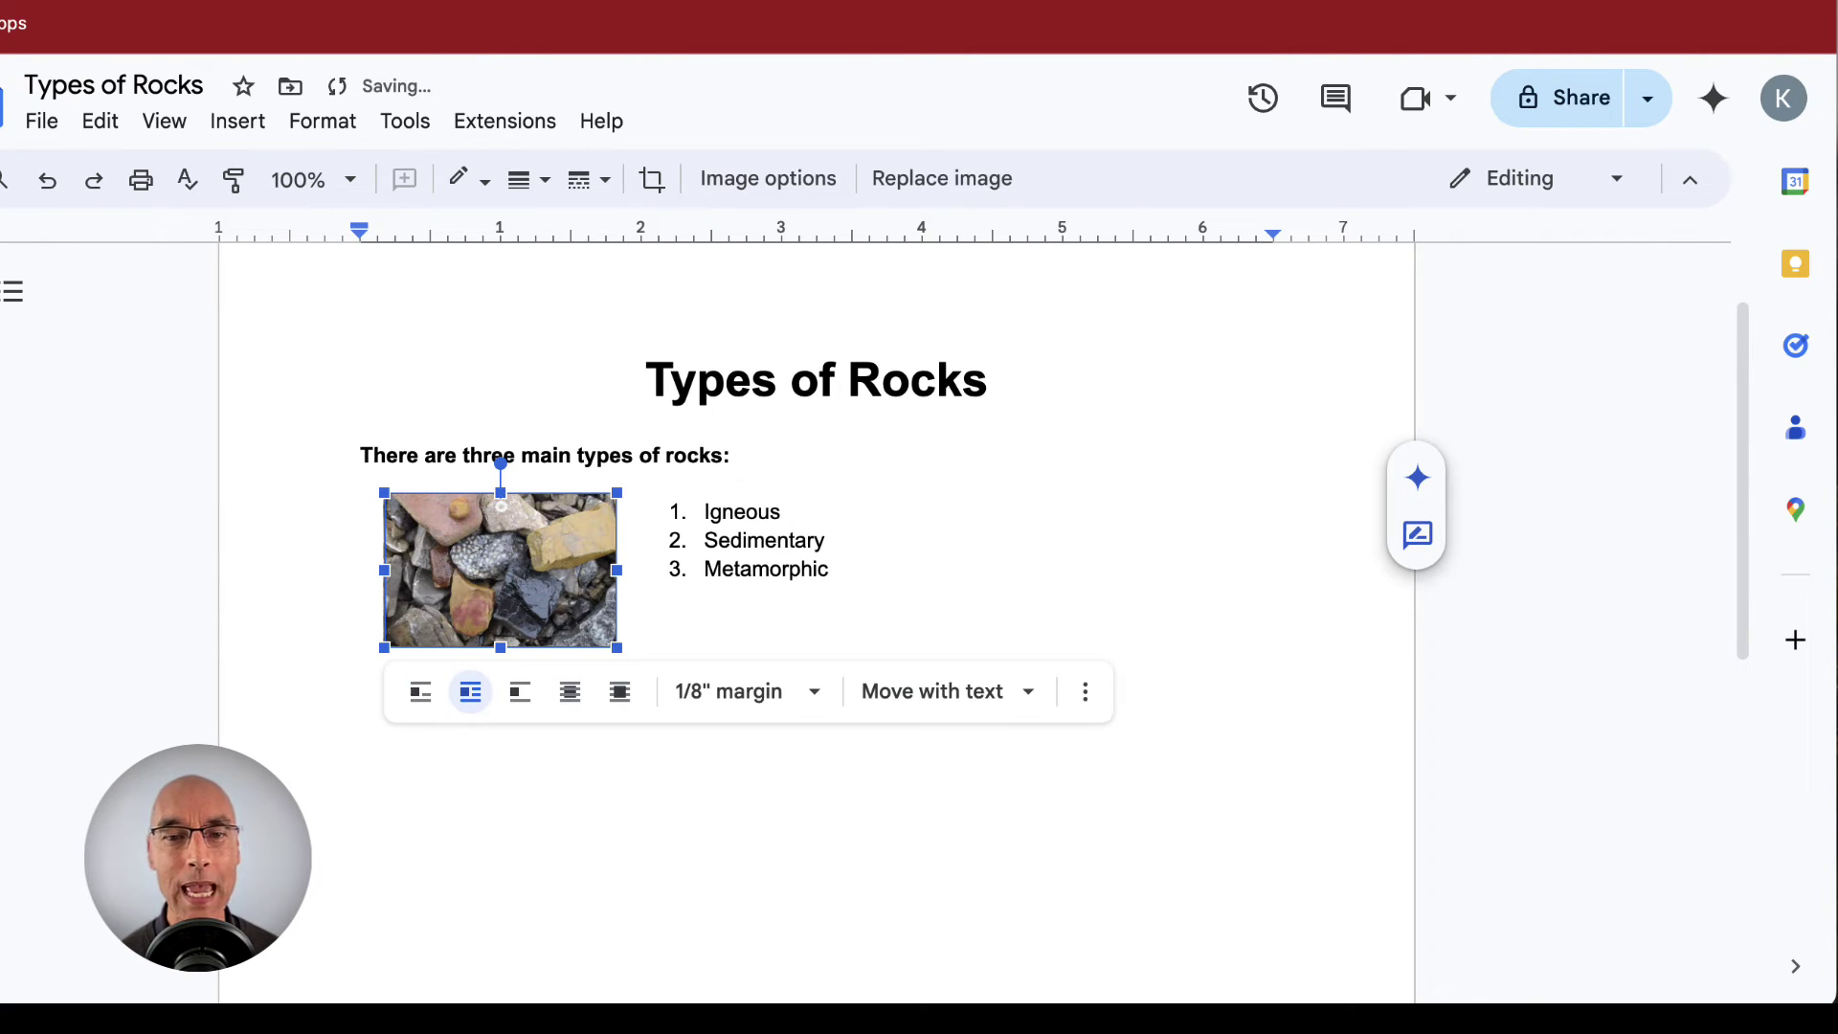
click(362, 627)
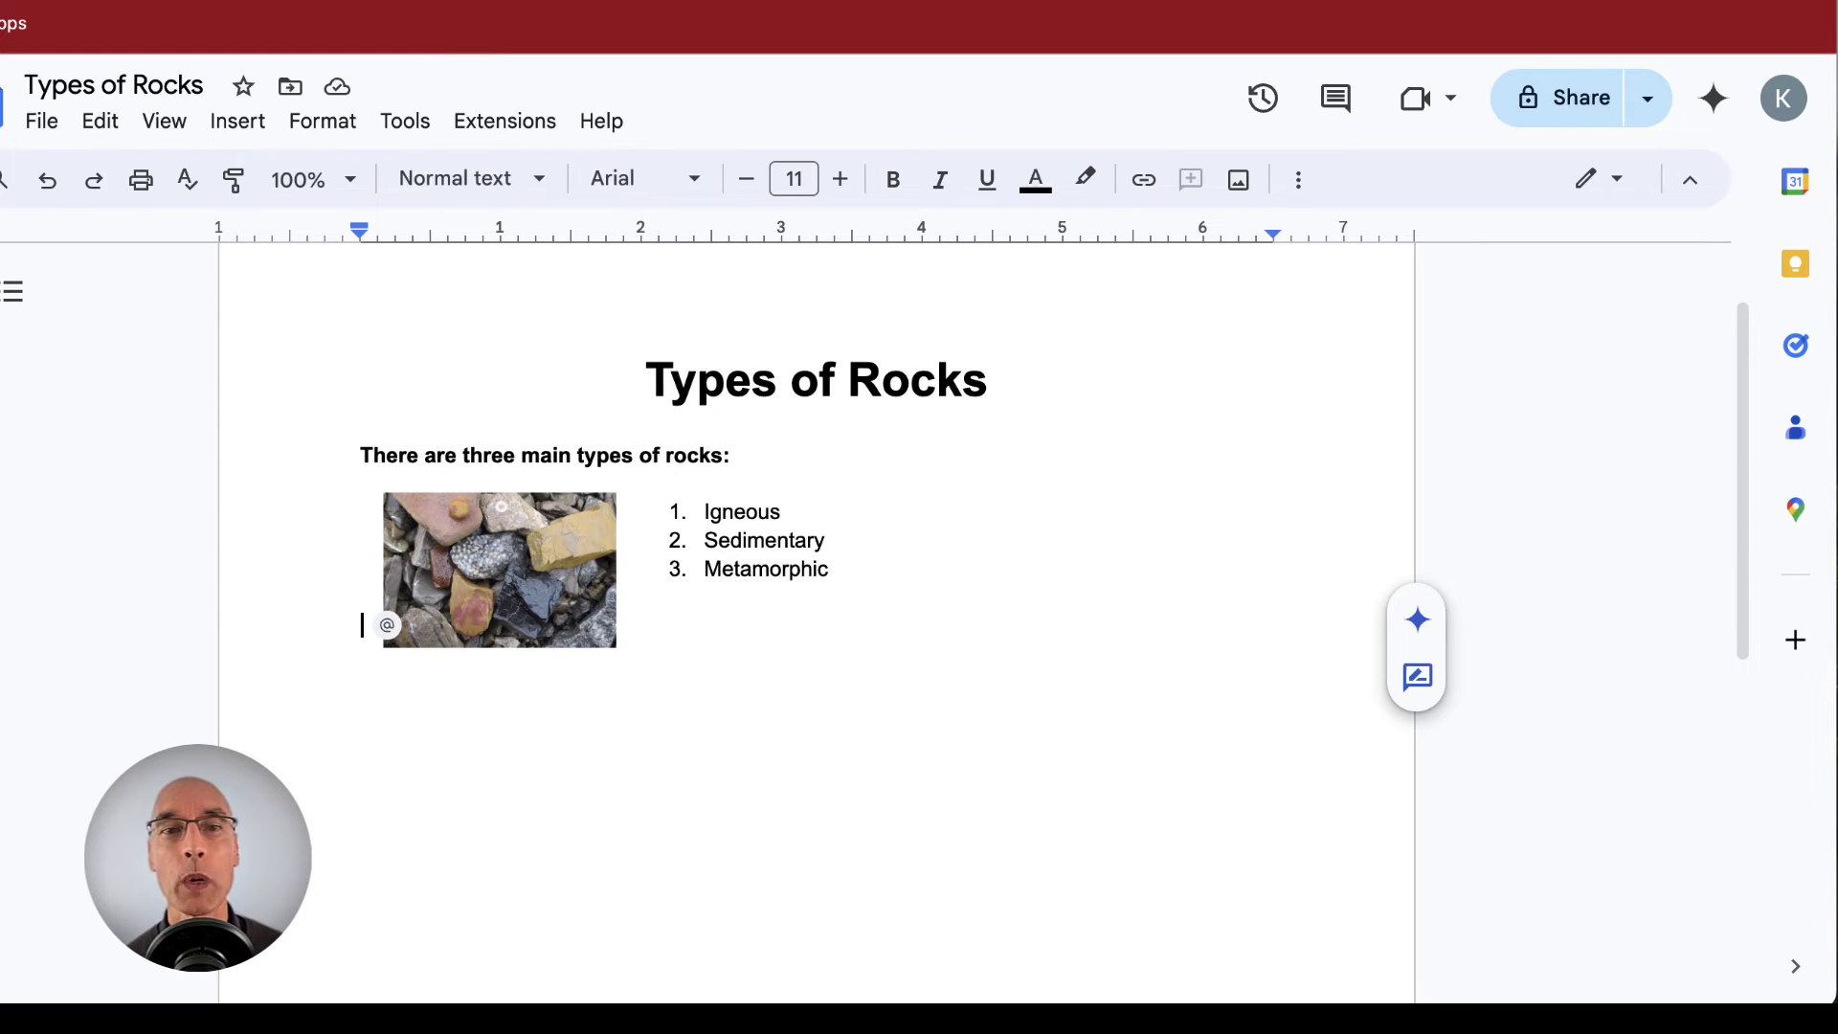
- Add the 'Watch the video about rock types…' directions and a 'YouTube Video - Rock Types' line
key(Return)
text(Watch the )
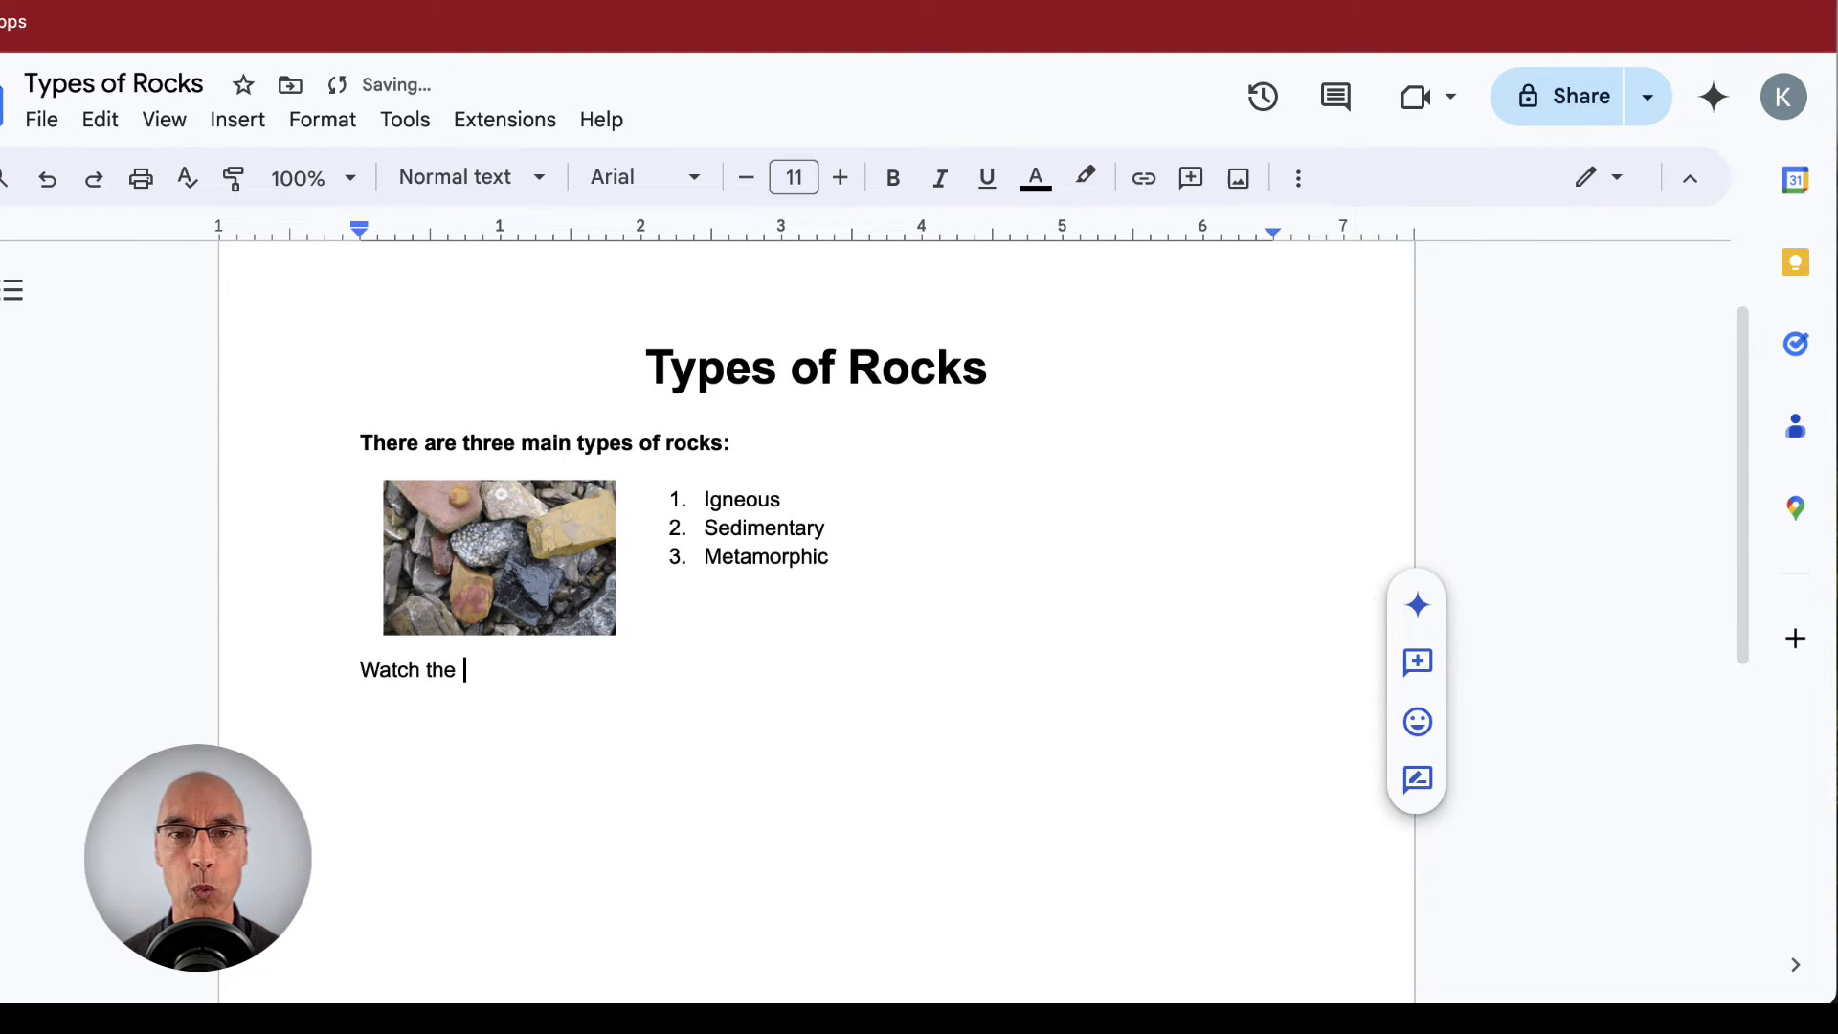
text(video about rock types)
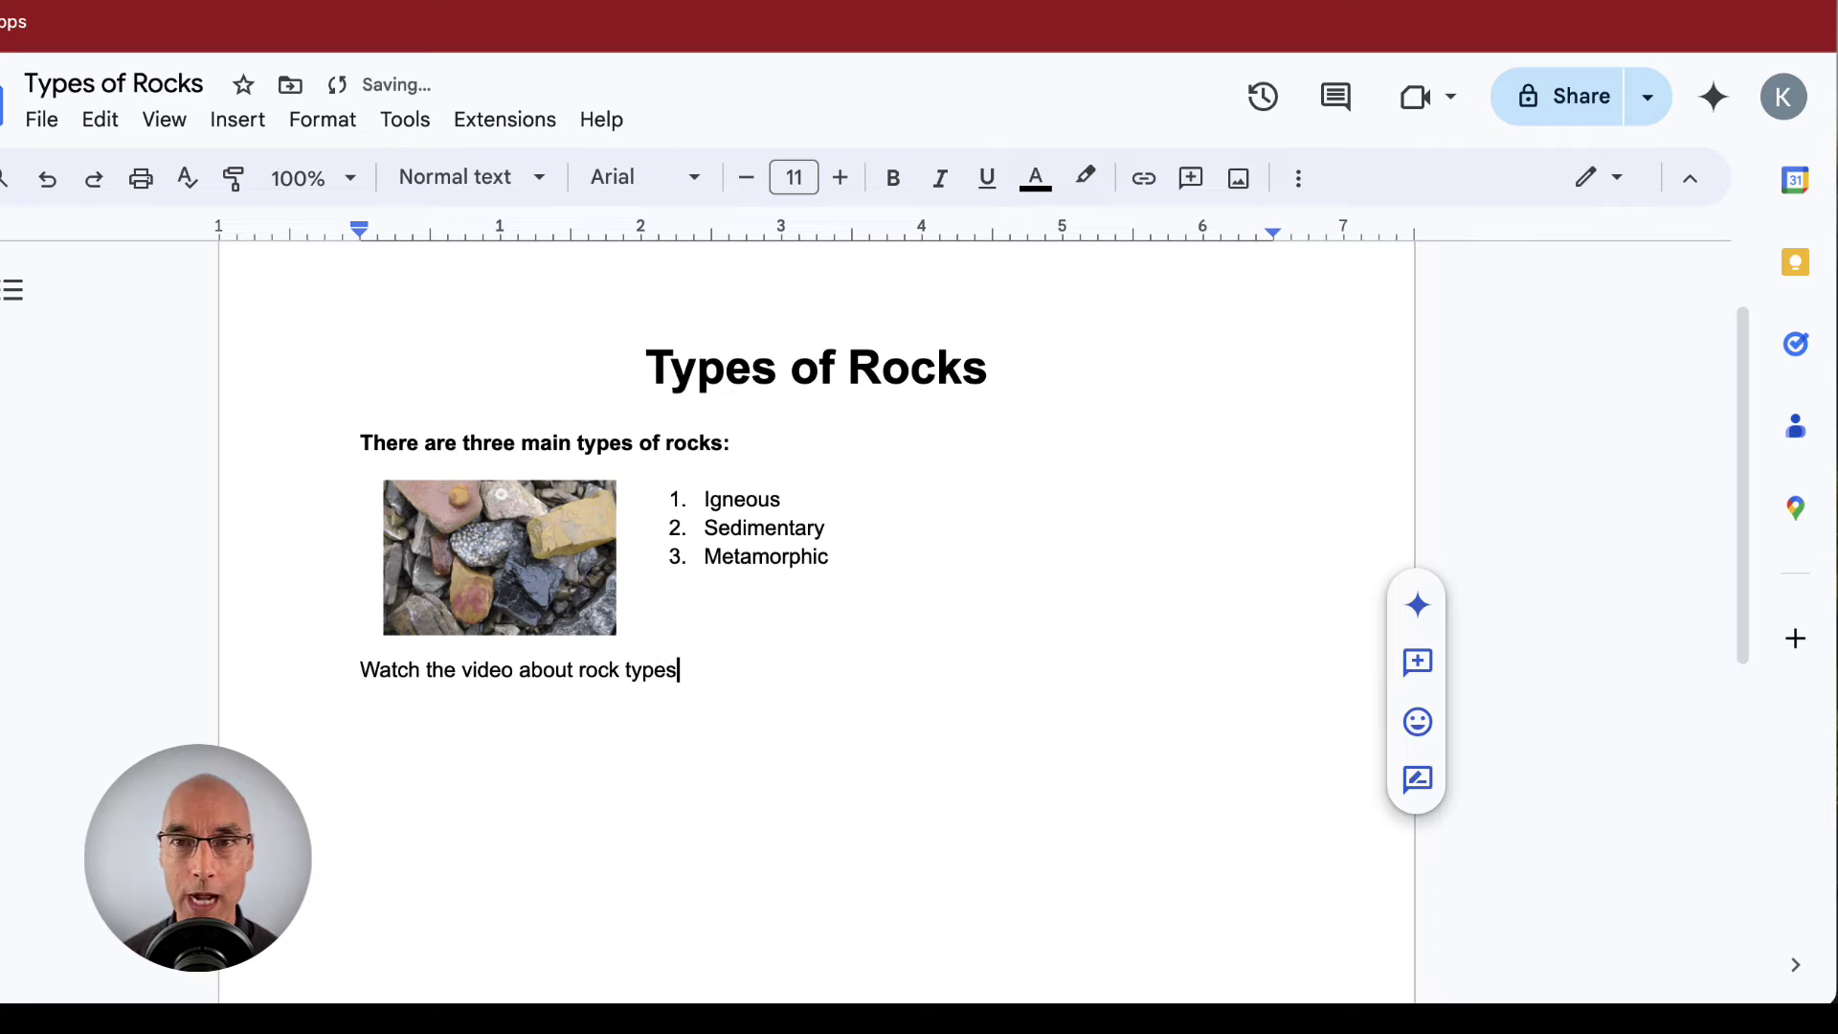
text(, and then complete th)
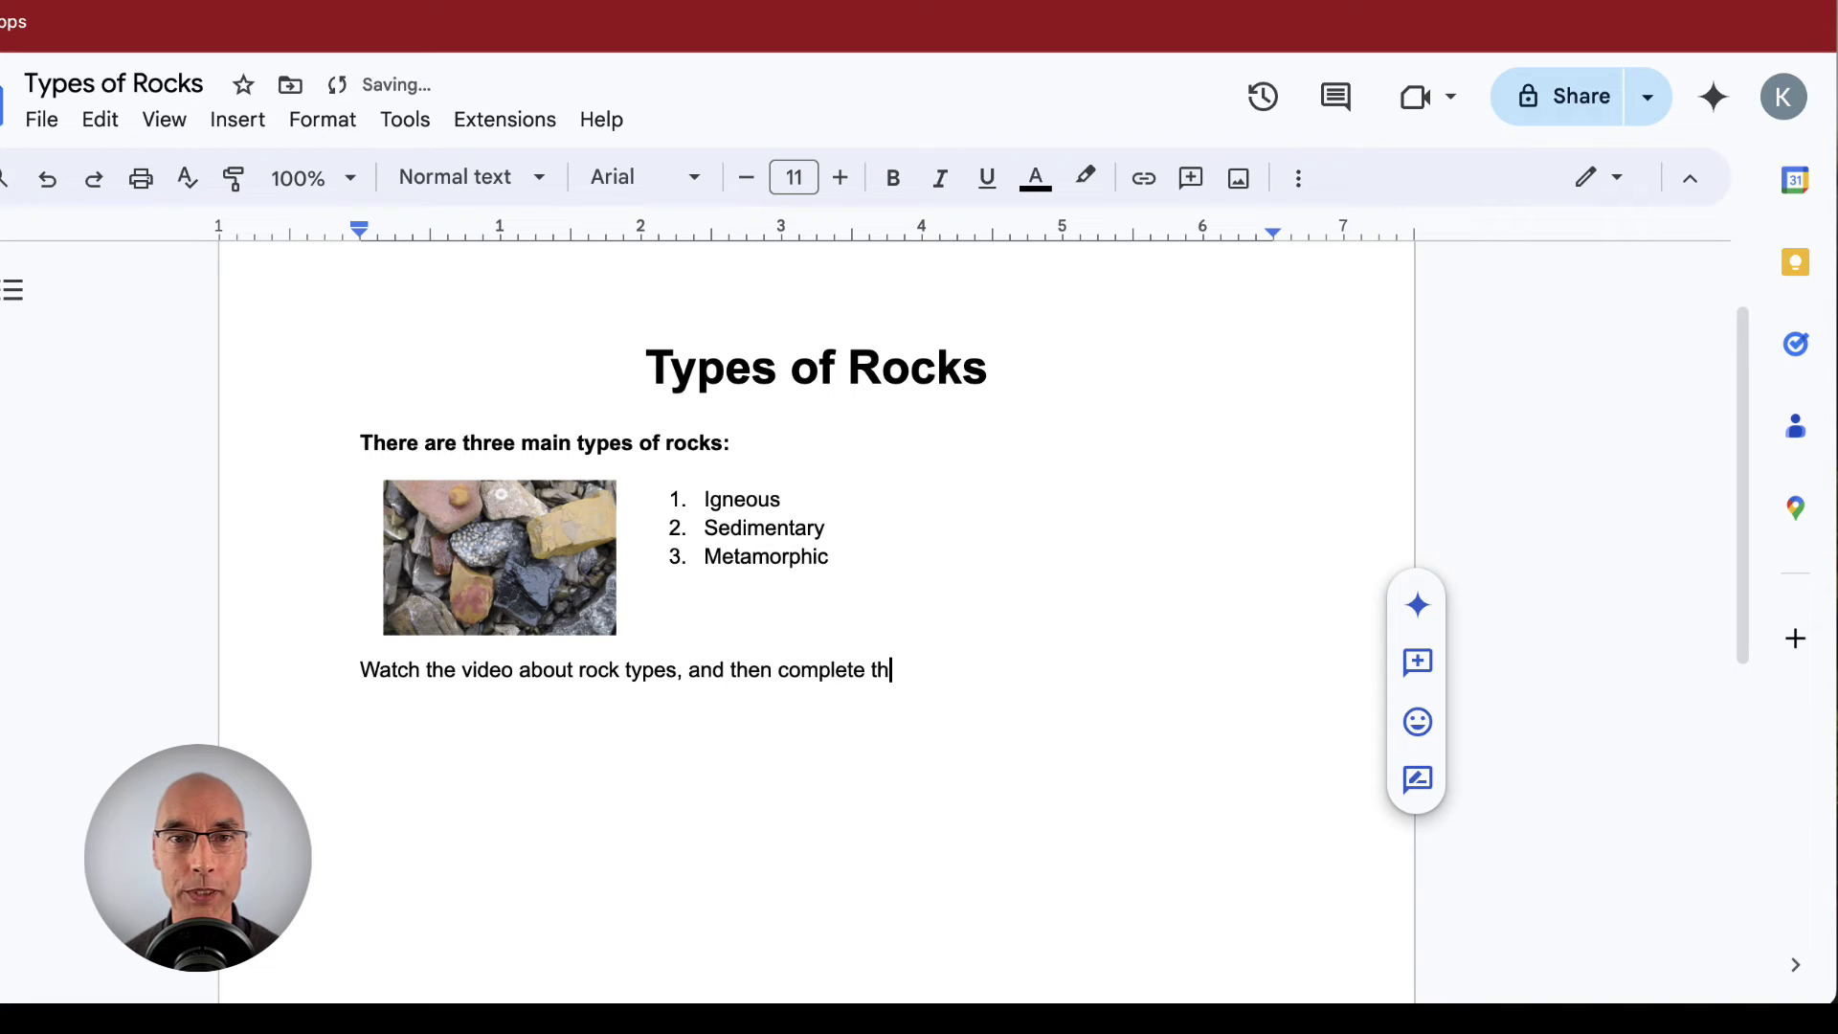
text(e table using information )
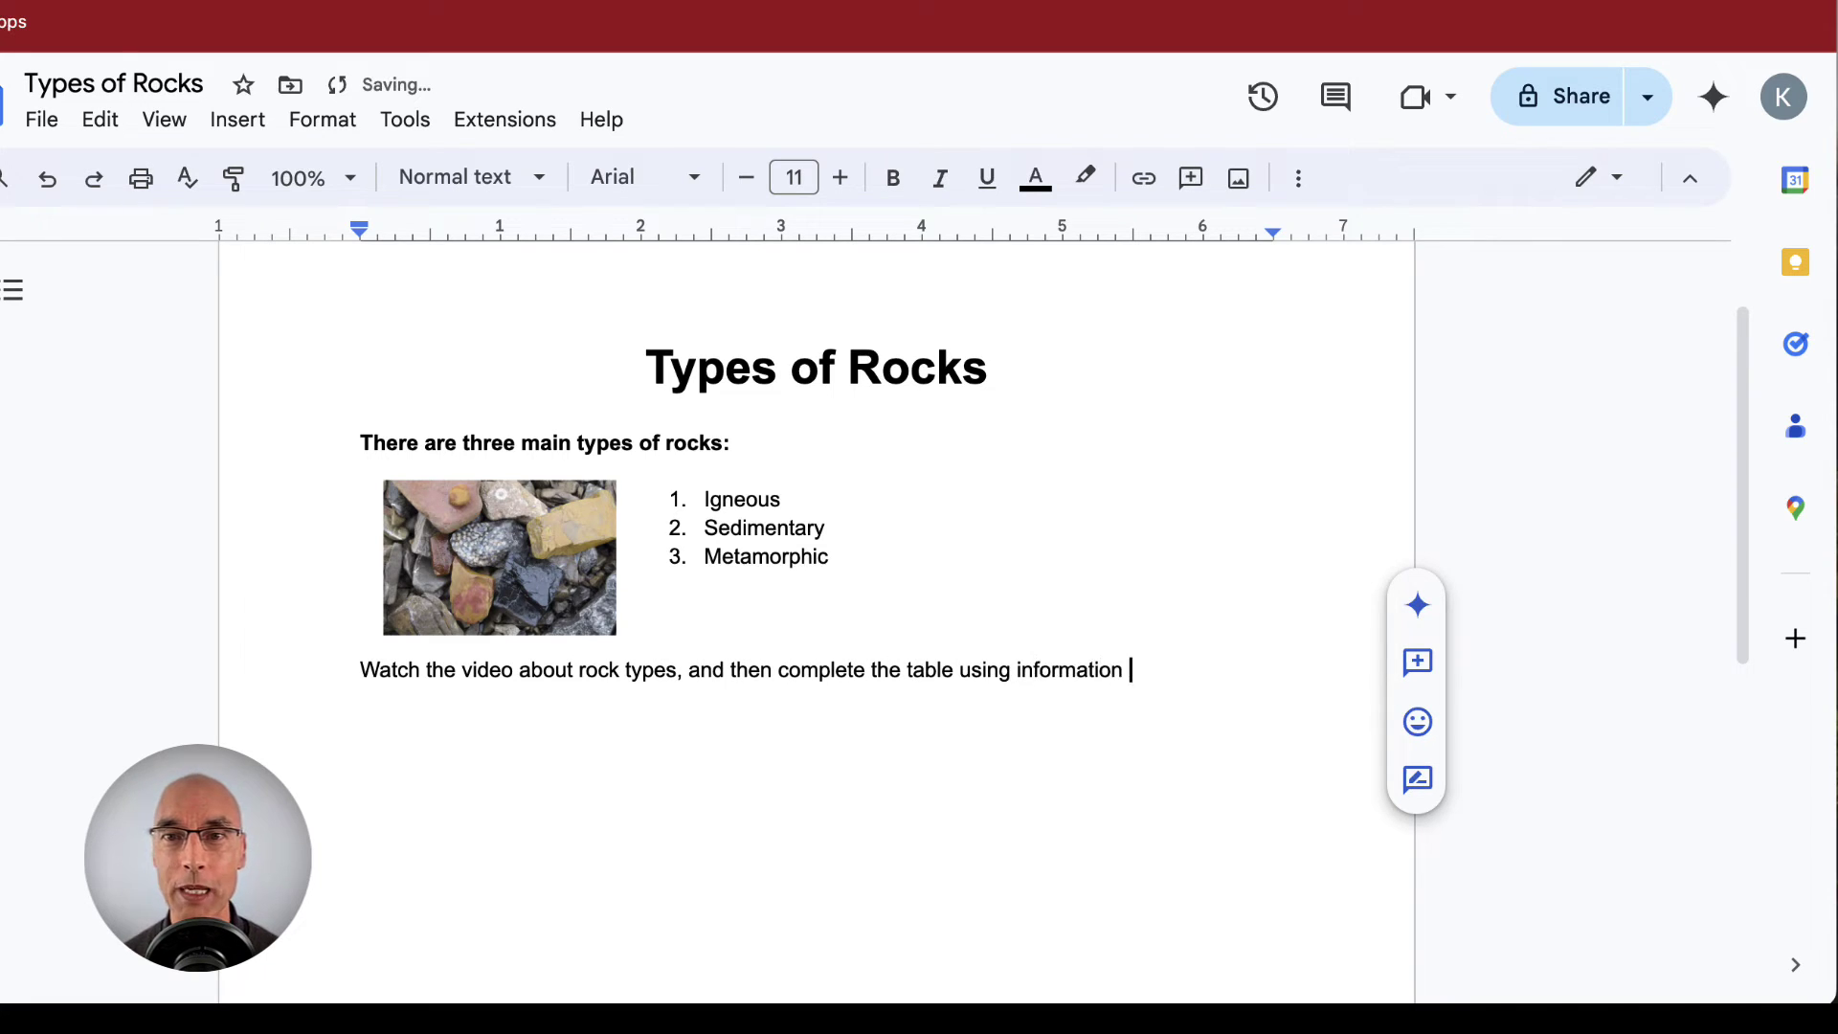
text(from the video.)
key(Return)
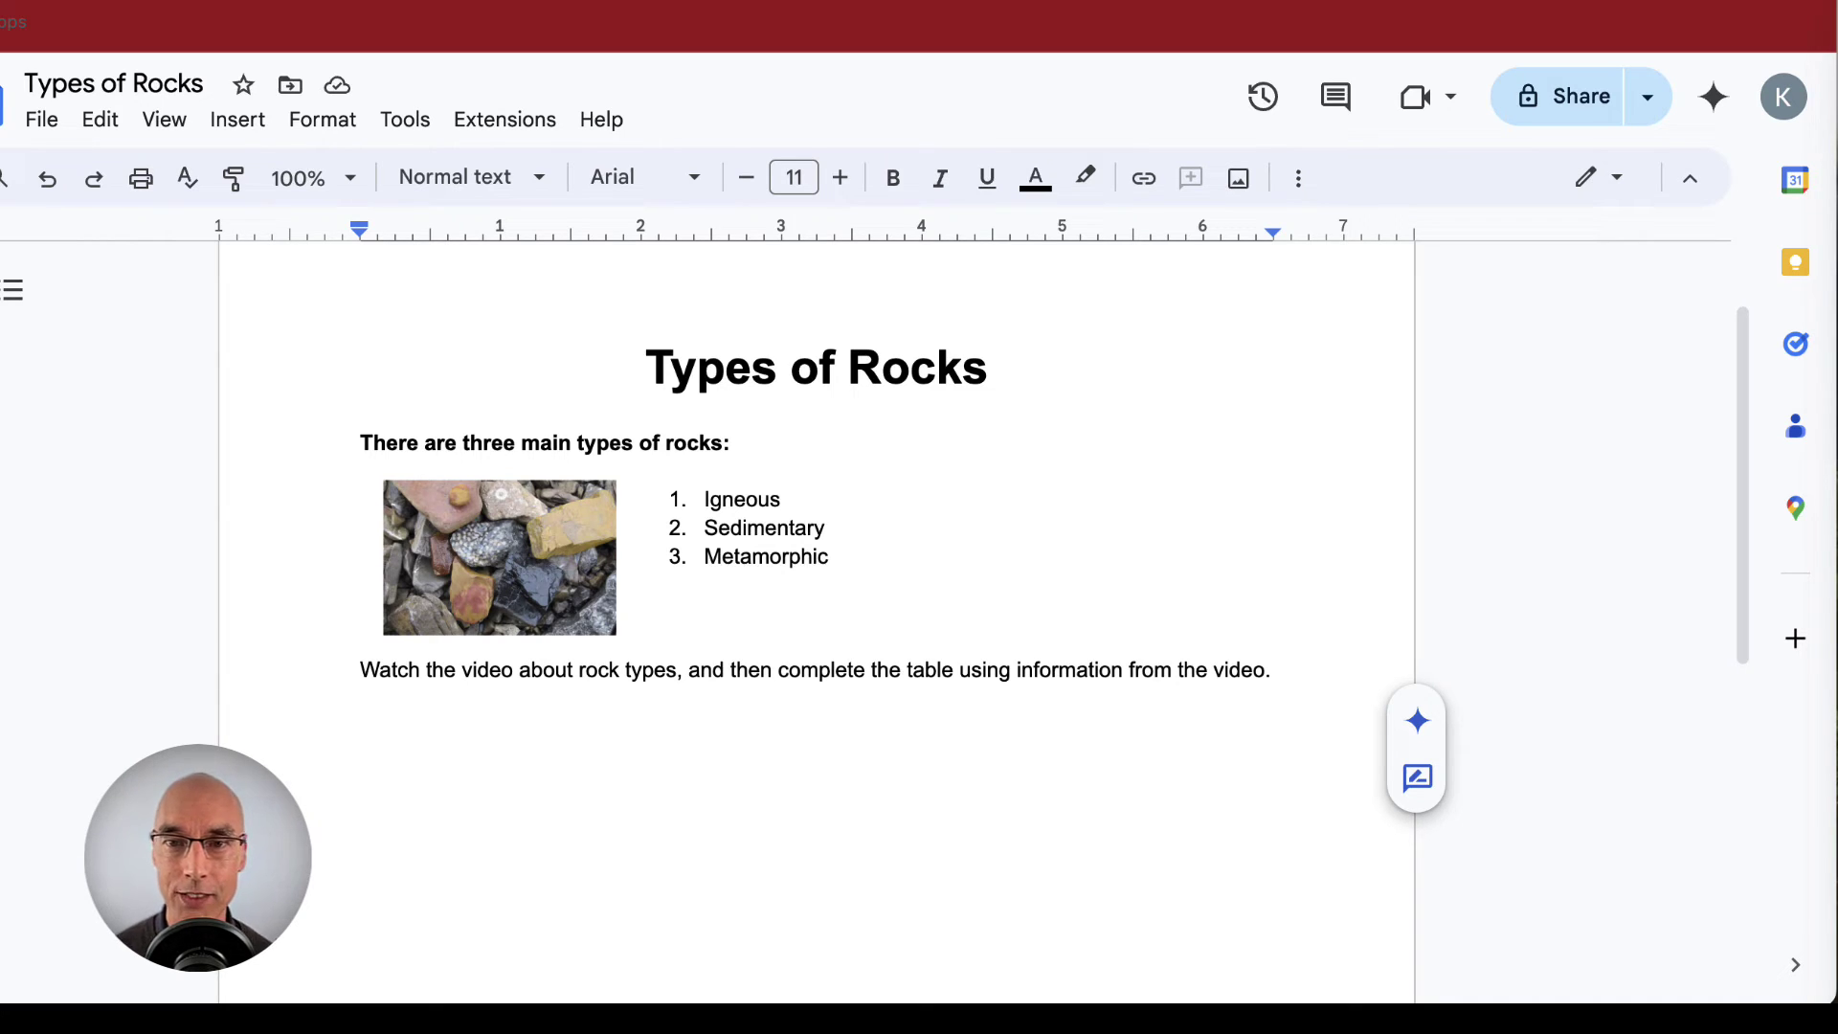
text(YouTube Video - )
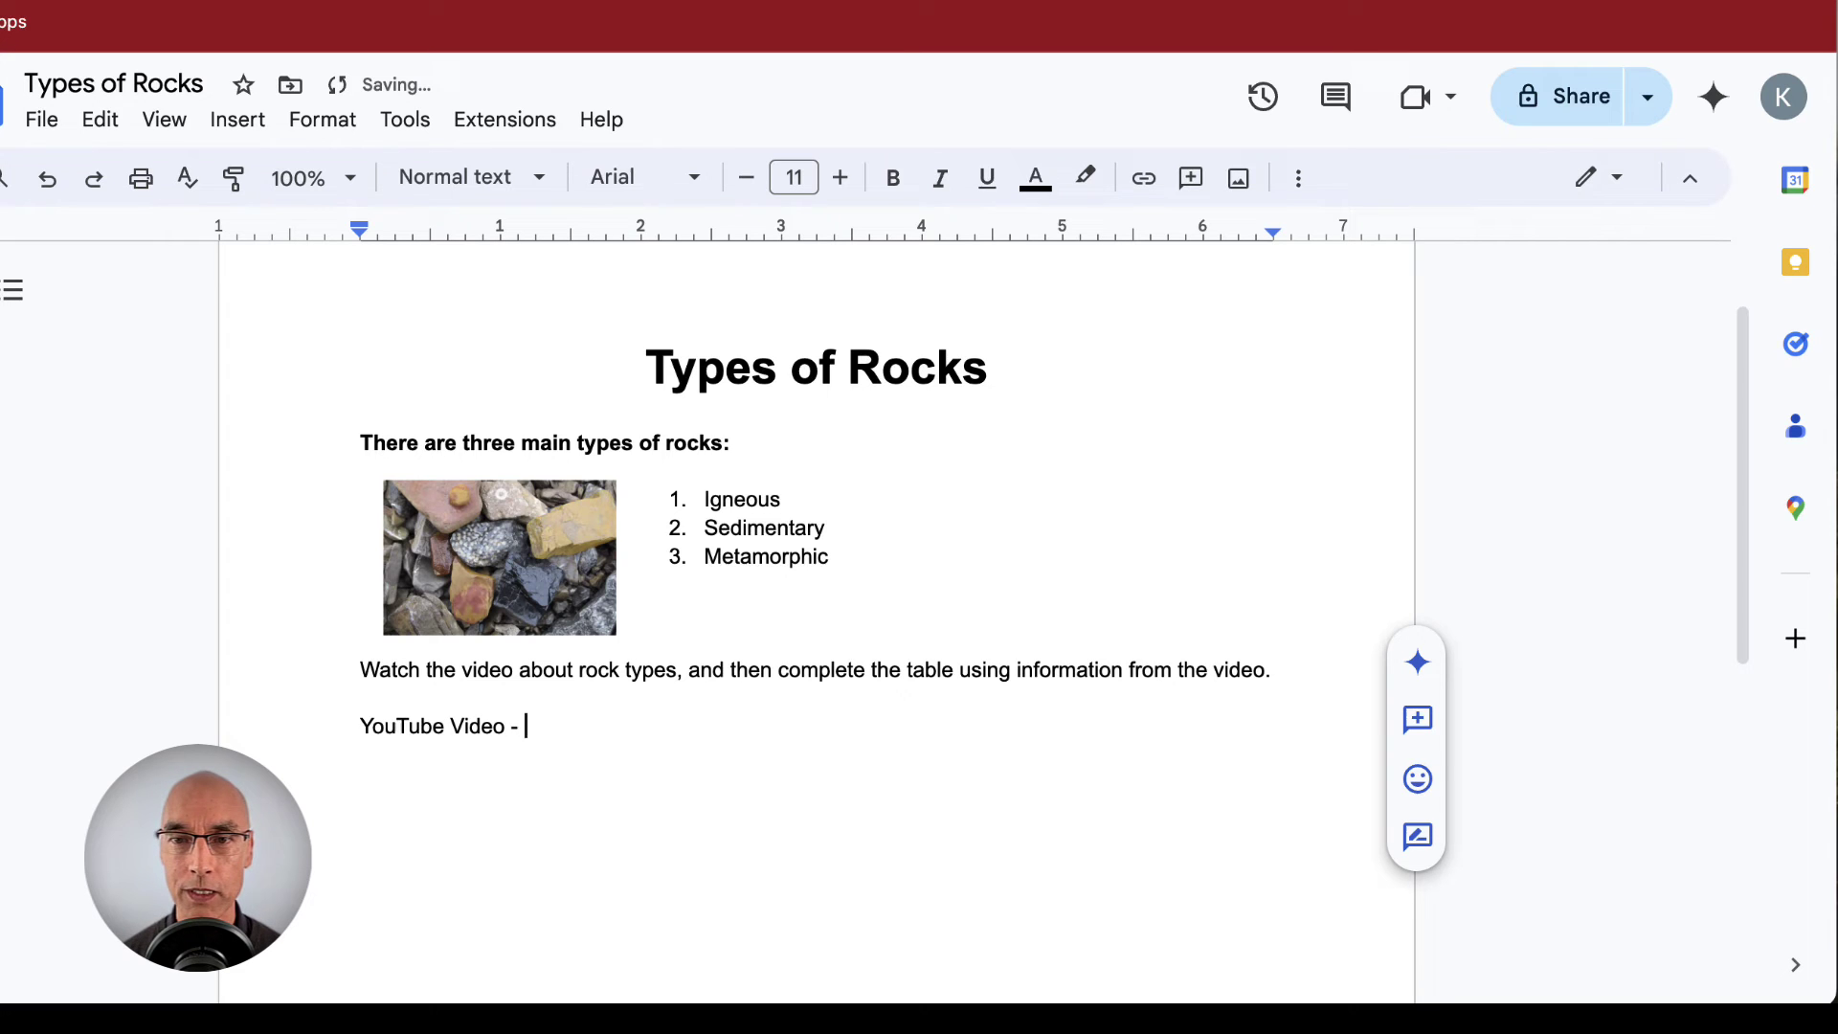
text(Rock Types)
key(Return)
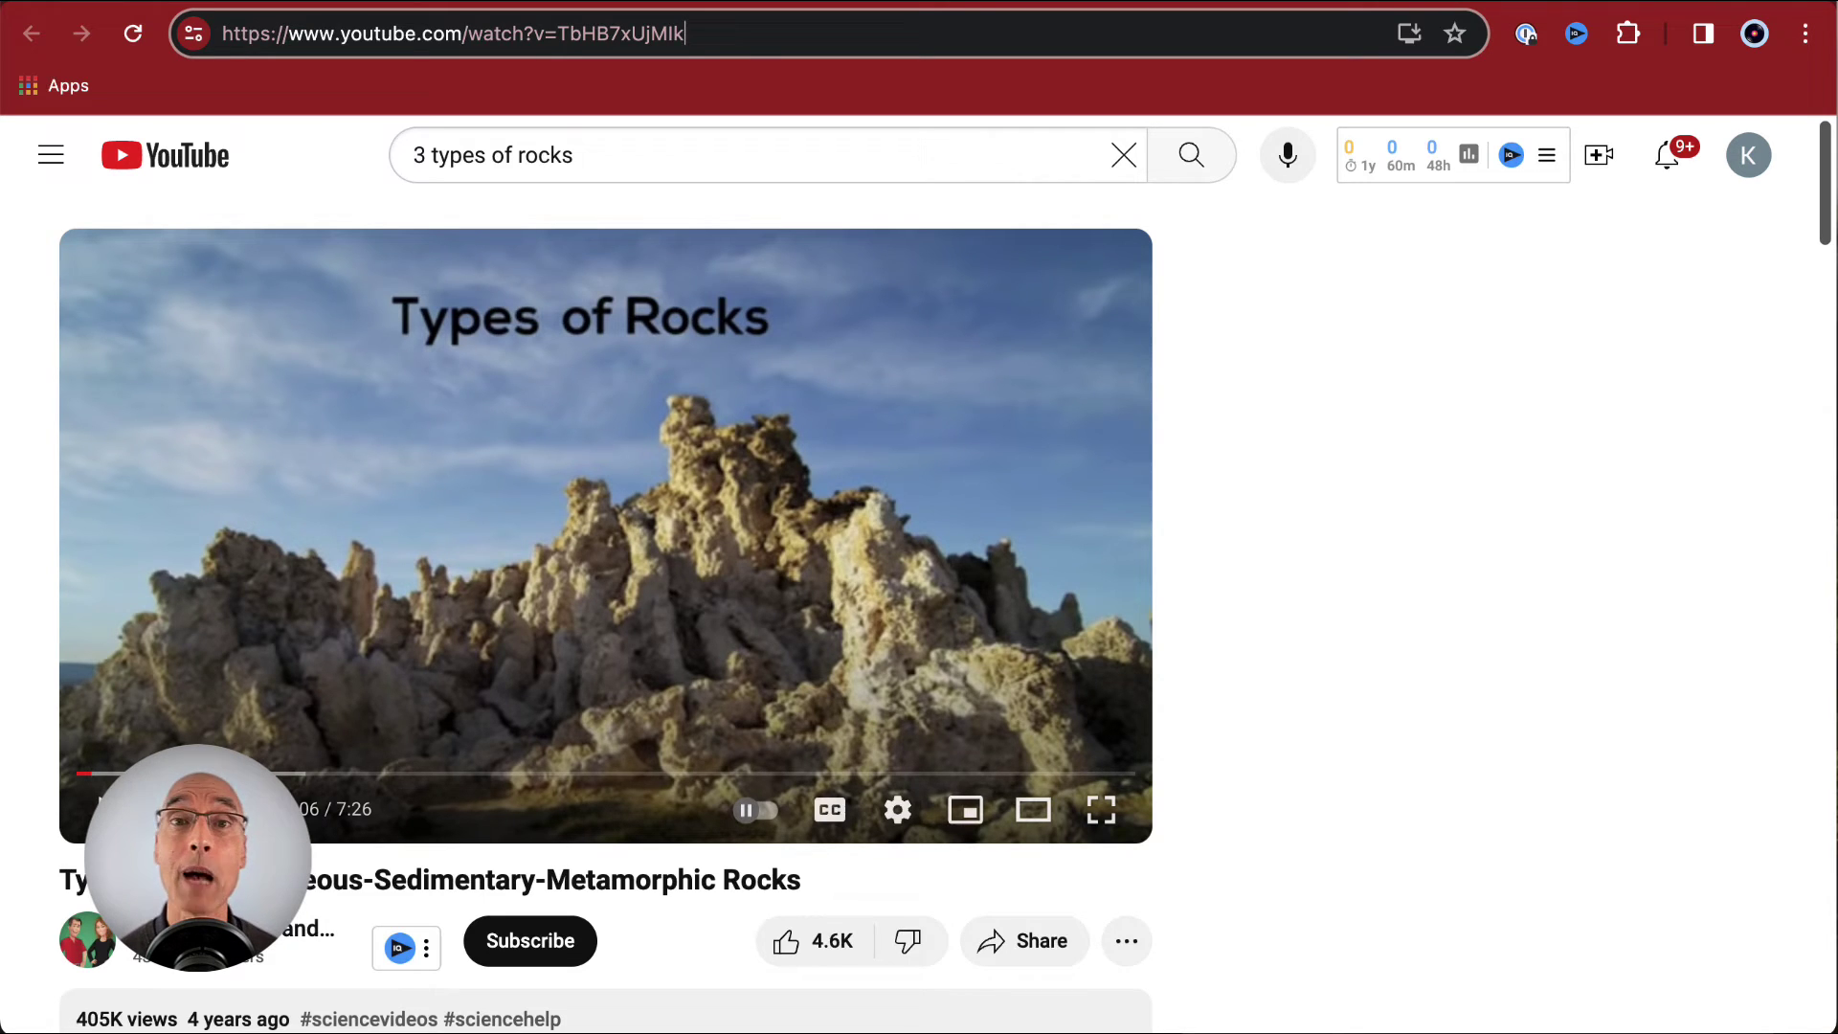
- Copy the rock-types video's YouTube URL and return to the document
drag(685, 38, 181, 45)
key(super+c)
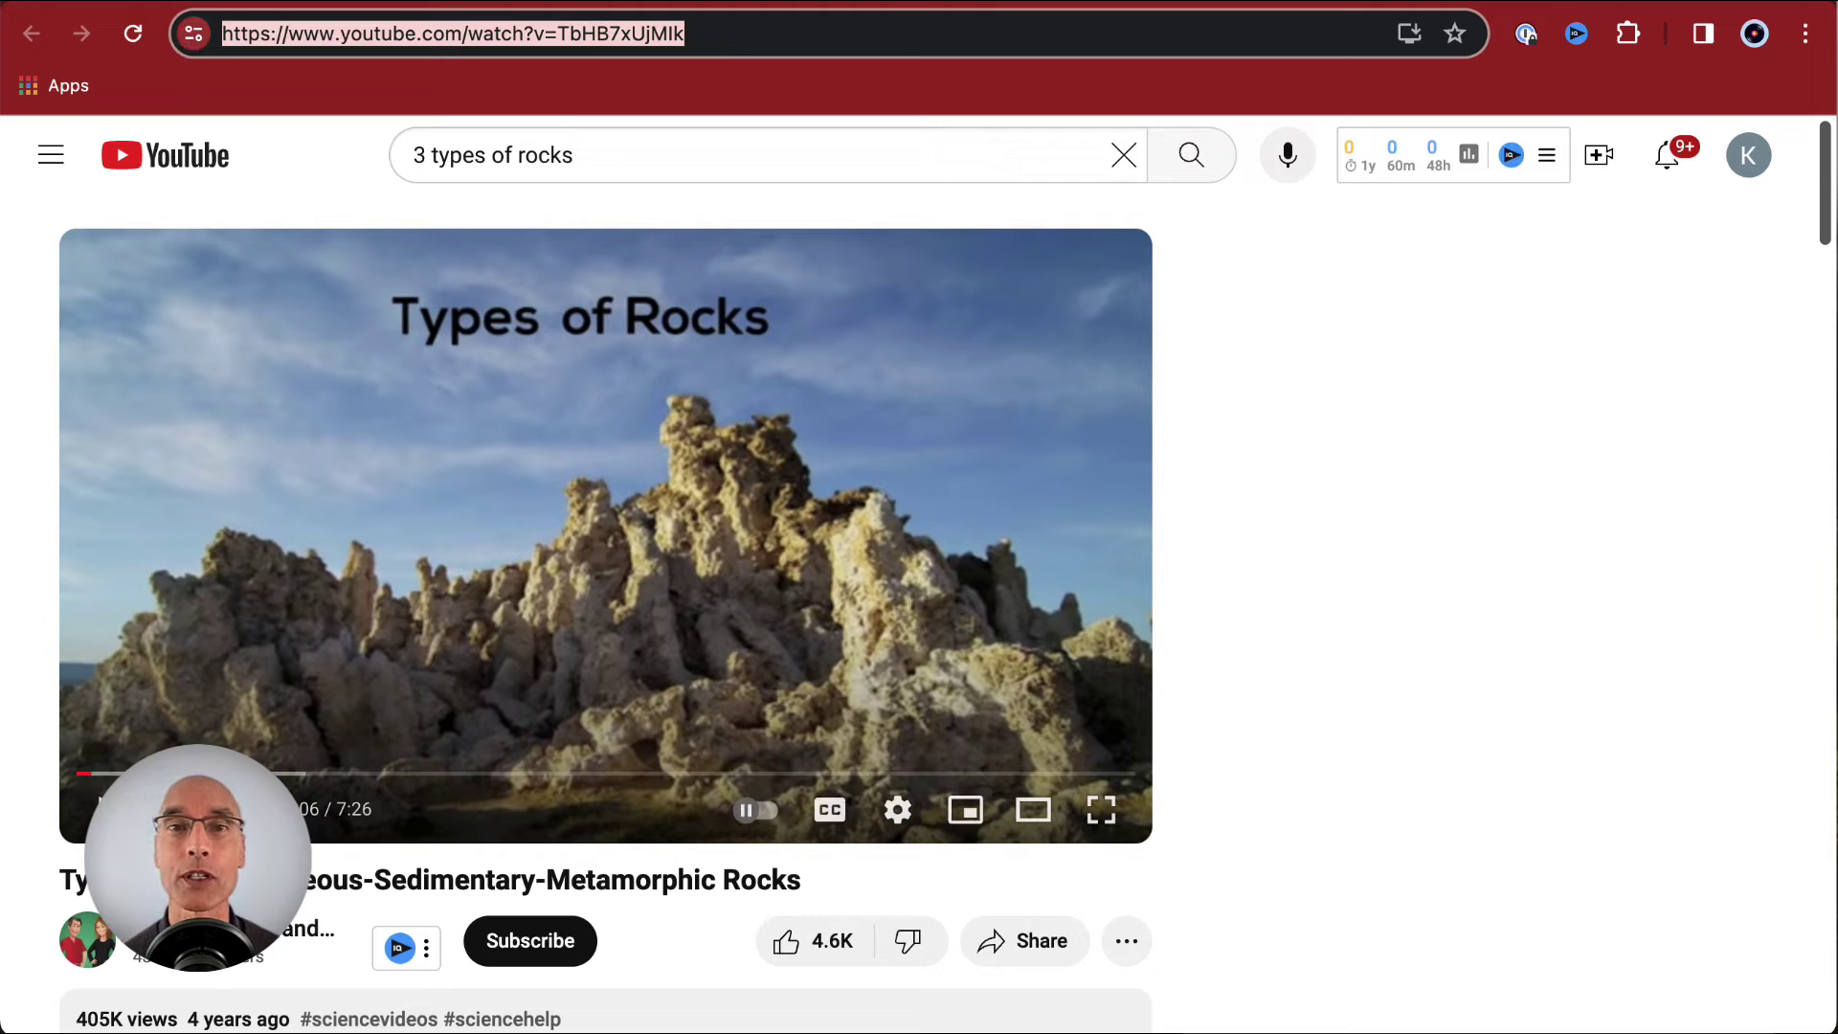
key(ctrl+Tab)
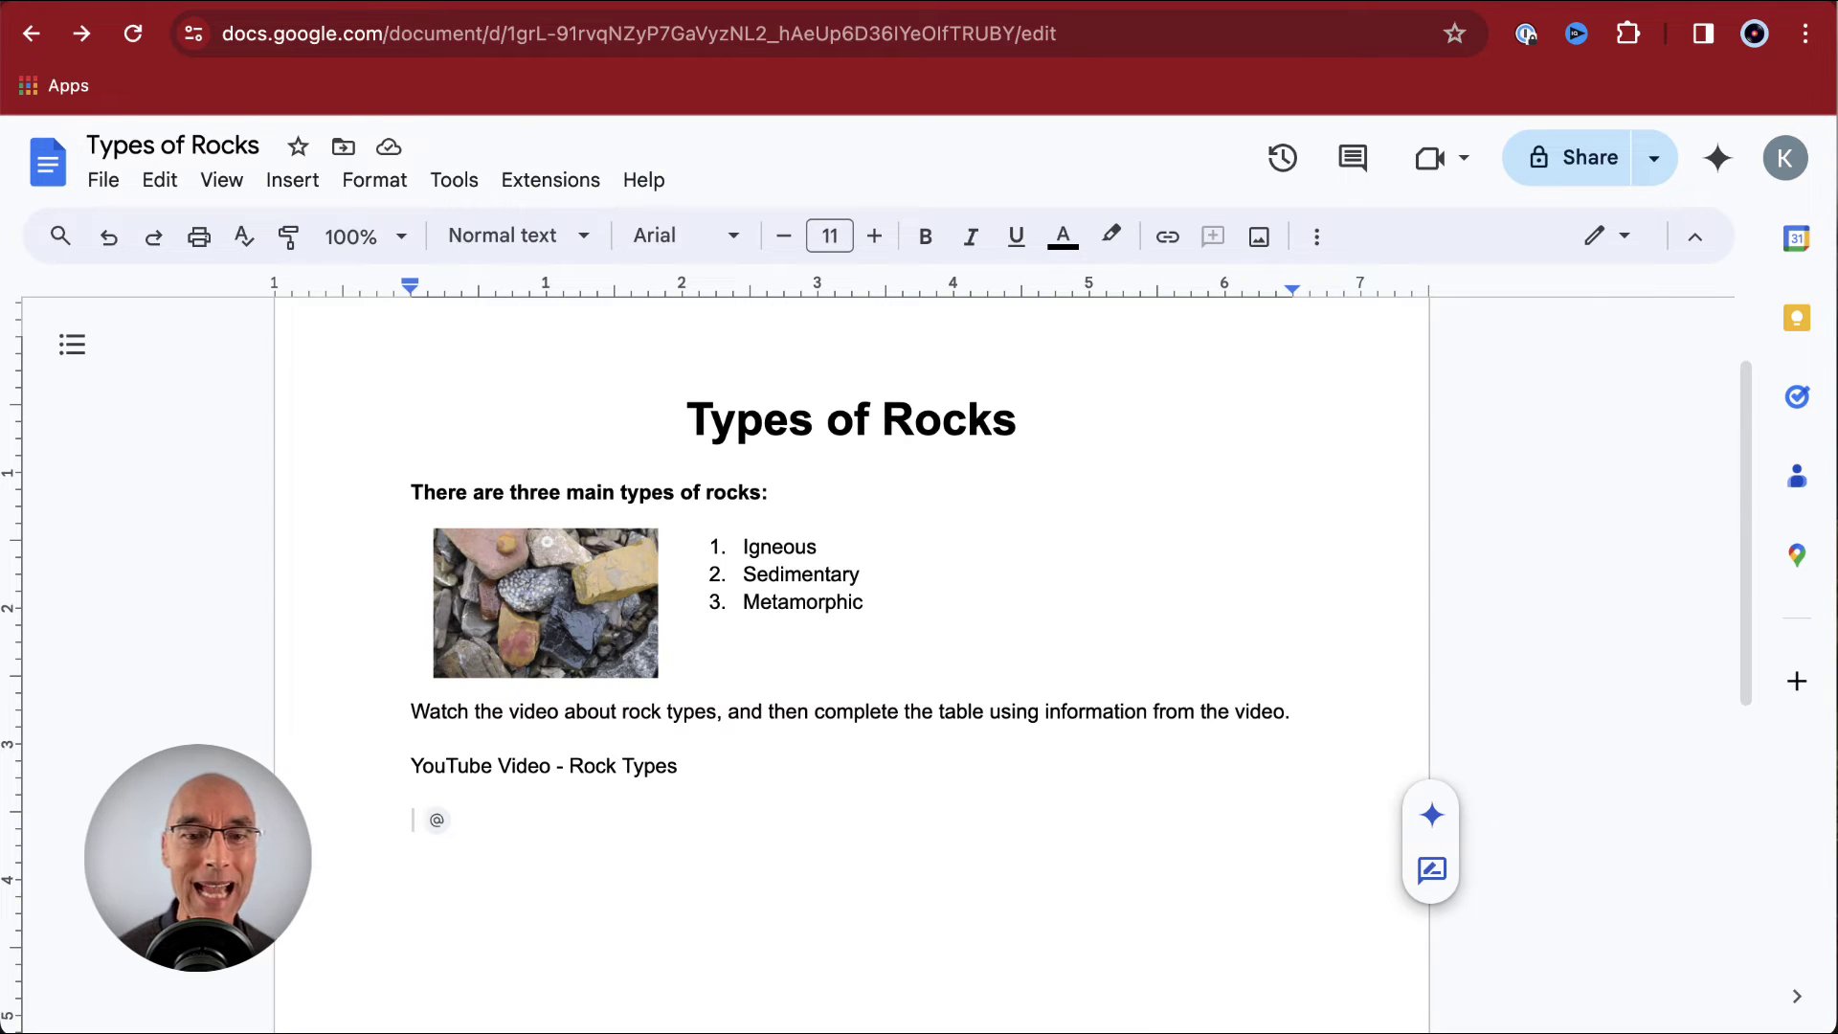
- Link 'YouTube Video - Rock Types' to the copied YouTube URL and check the link preview
drag(678, 766, 403, 767)
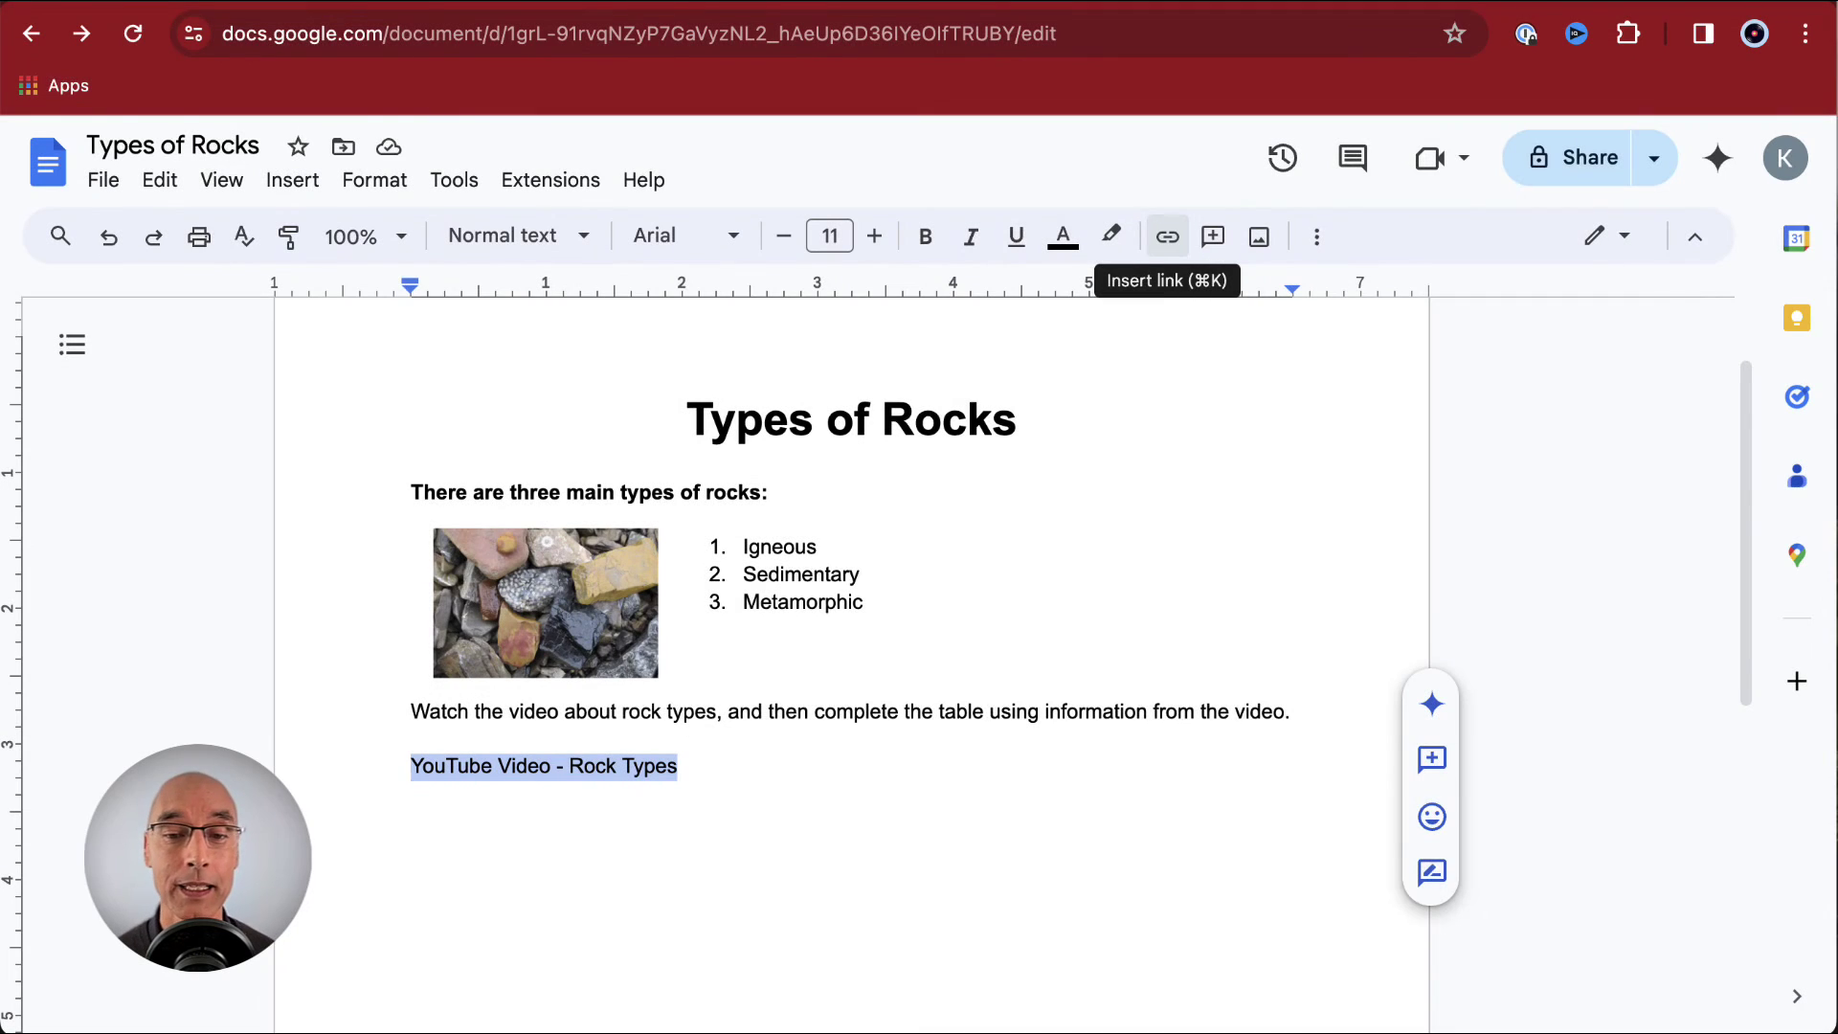
click(1167, 237)
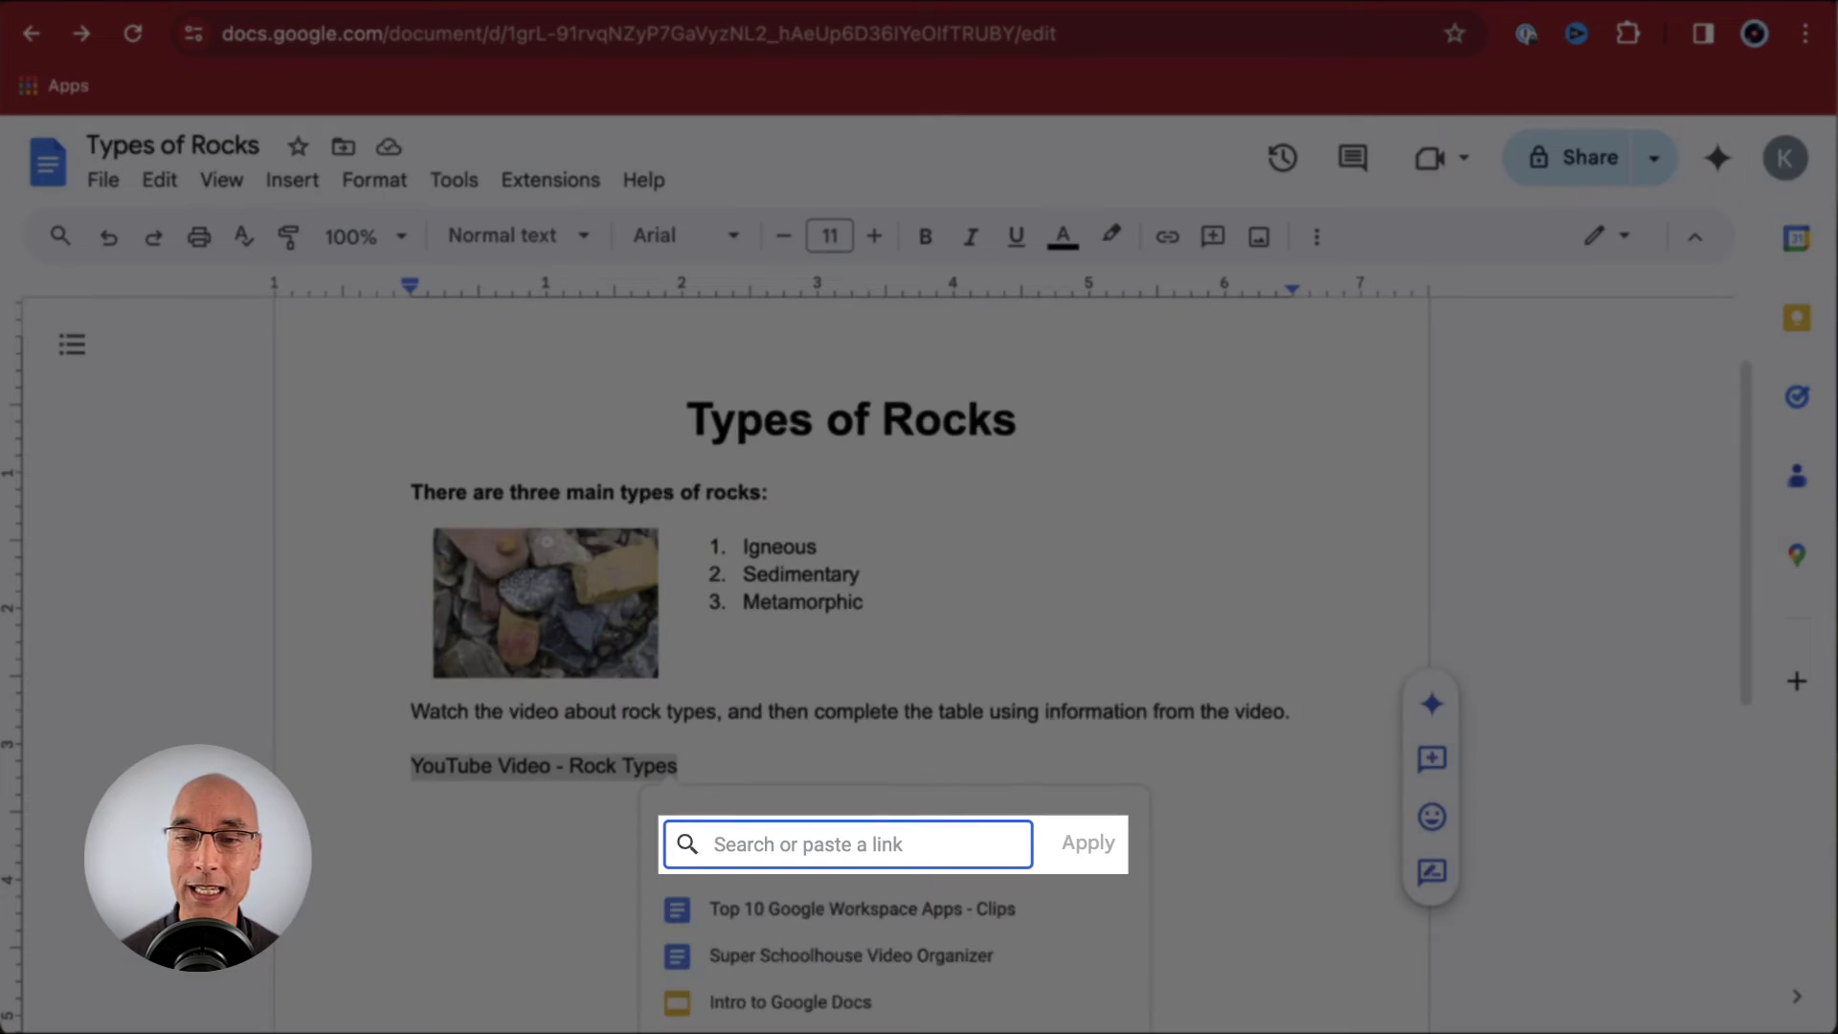
key(super+v)
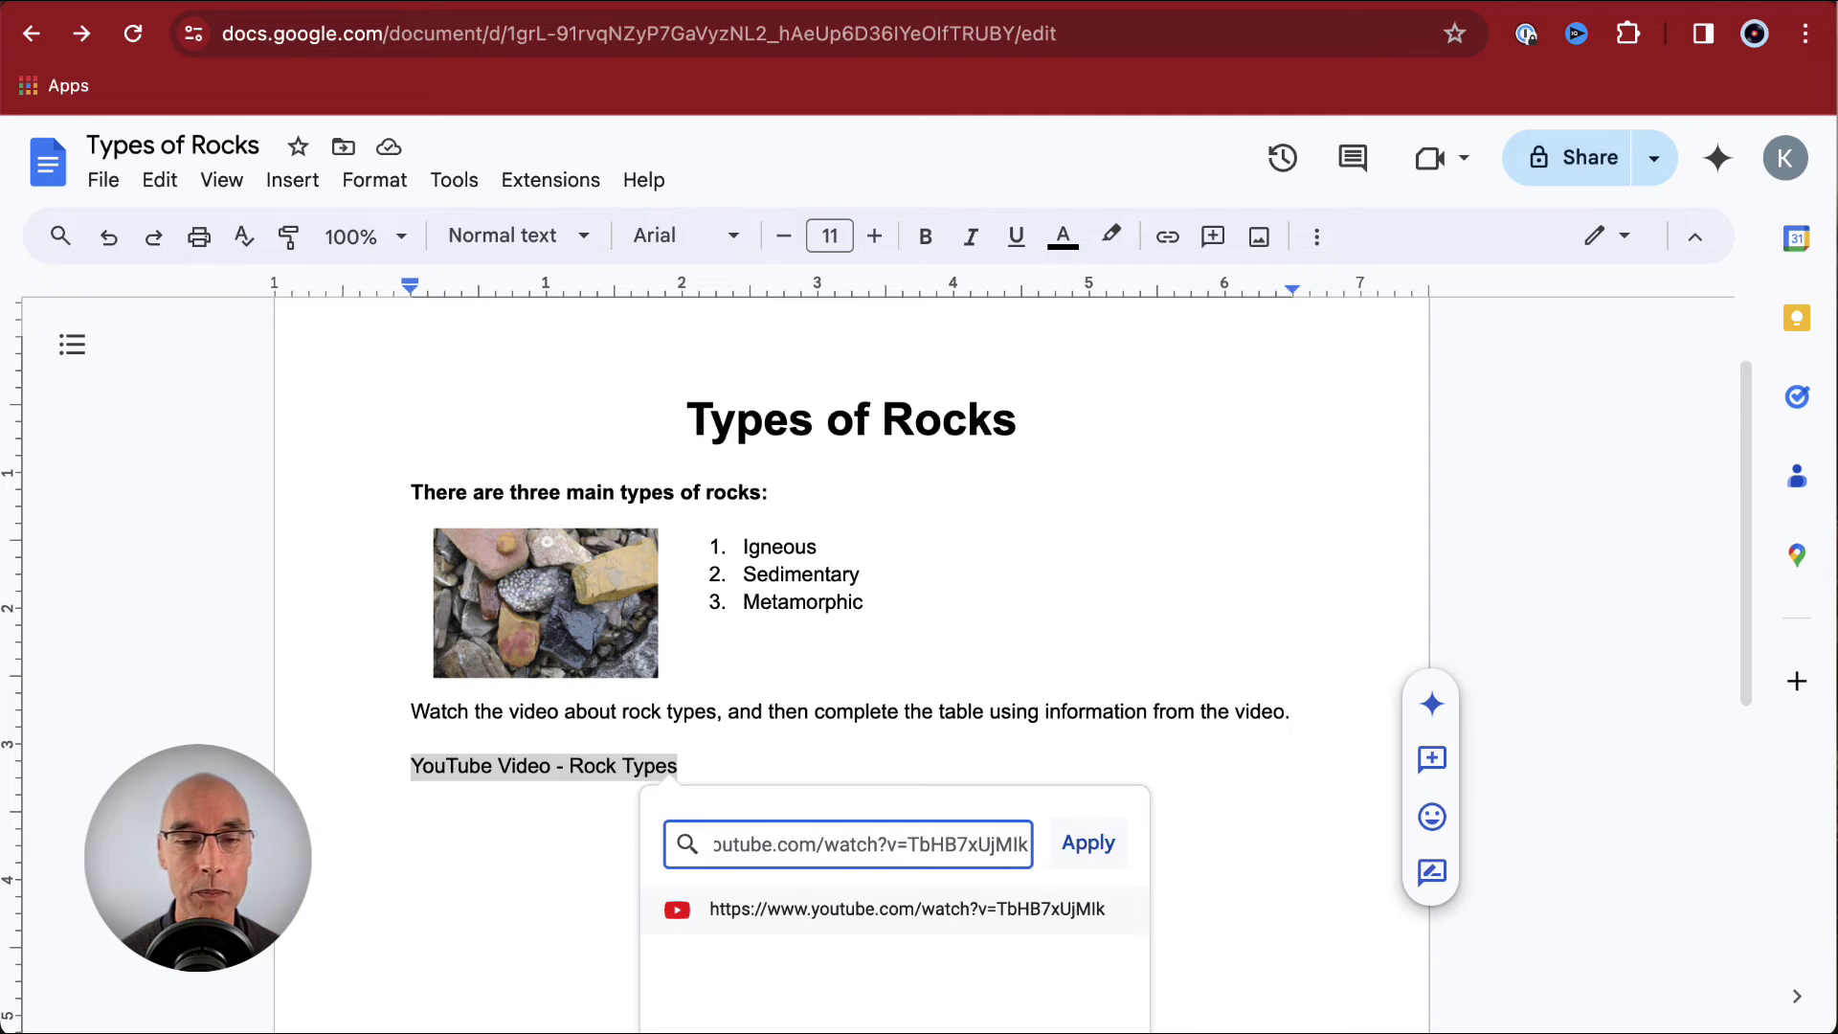
click(1088, 847)
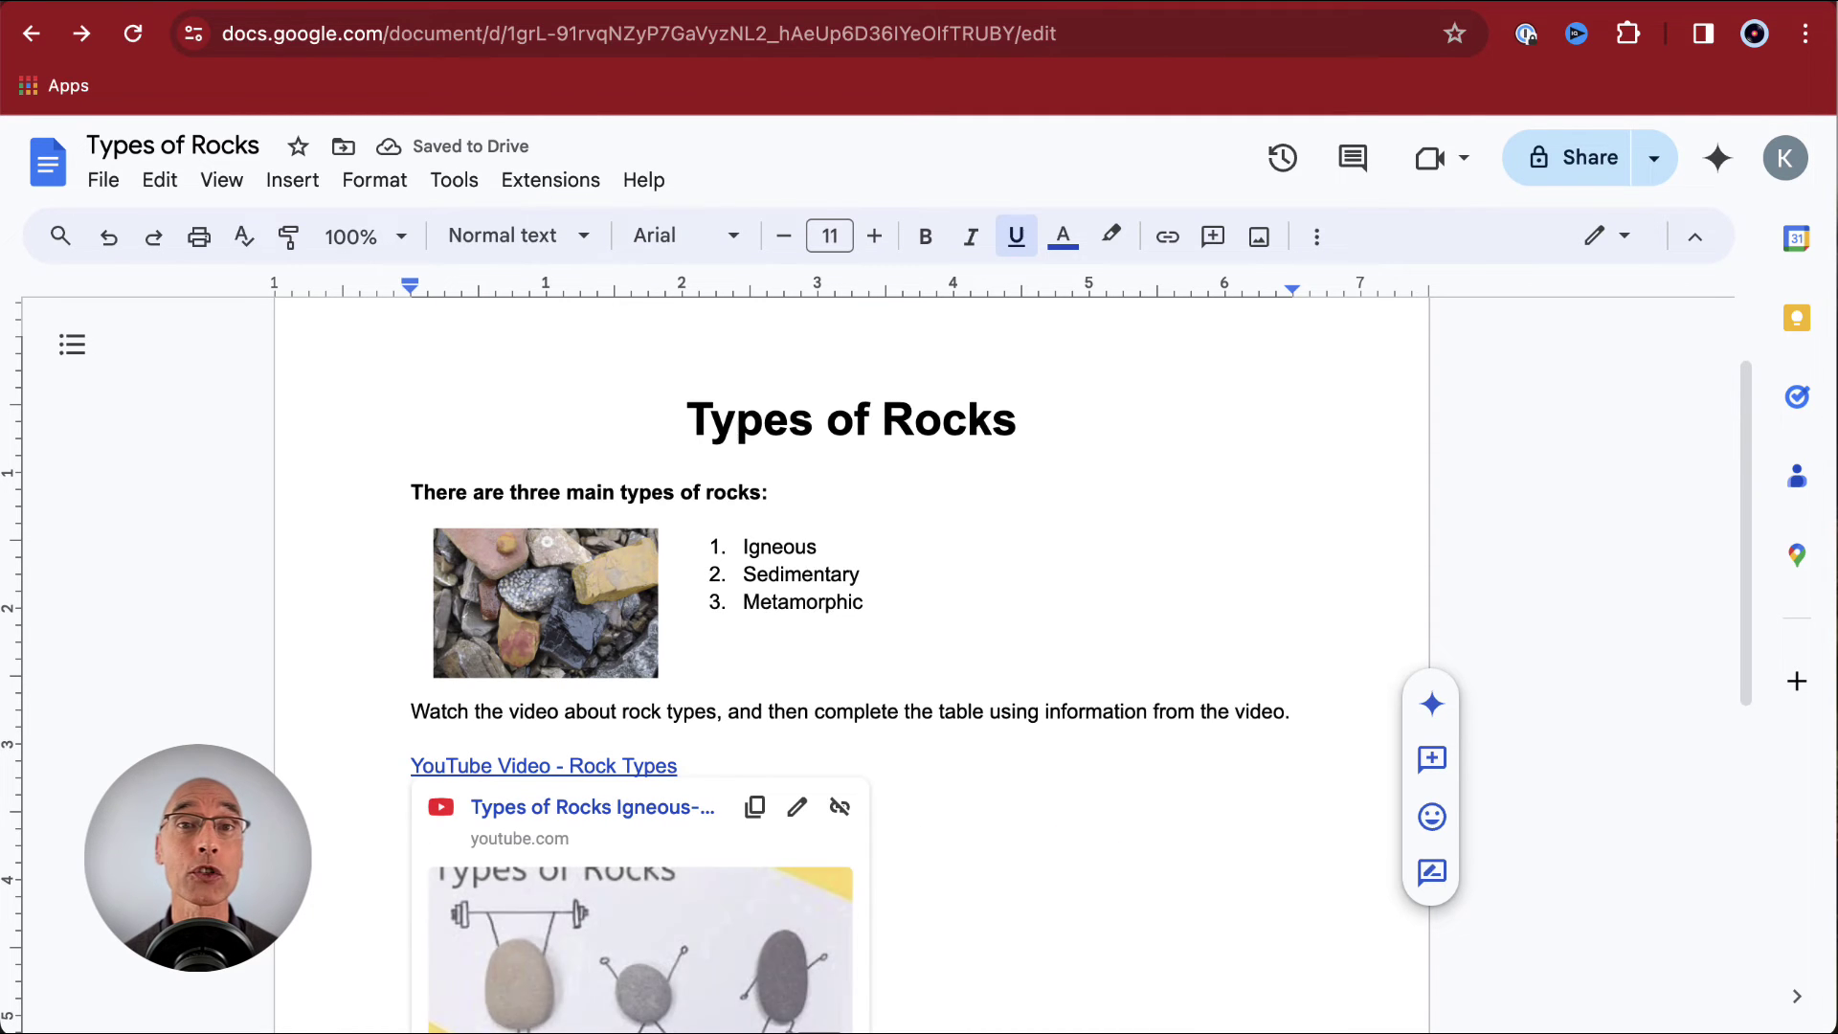
click(617, 766)
scroll(618, 766, down, 3)
scroll(862, 660, up, 3)
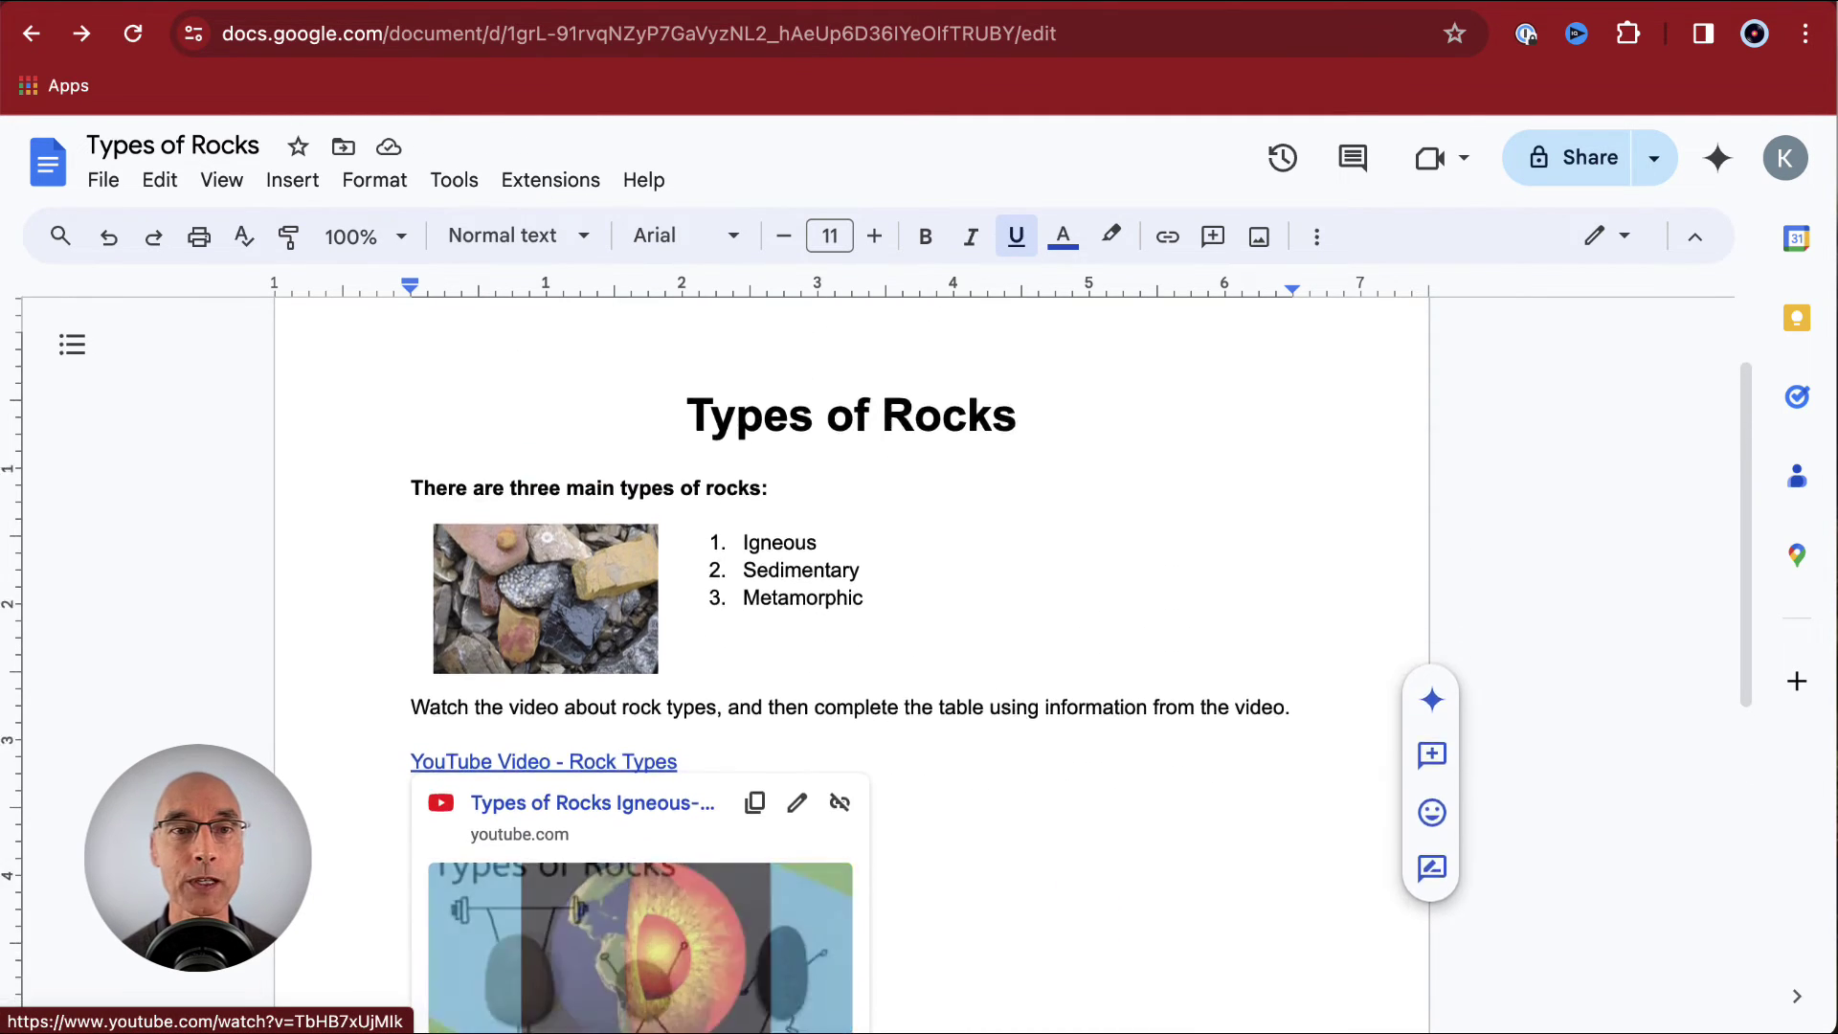
click(681, 883)
scroll(862, 622, down, 4)
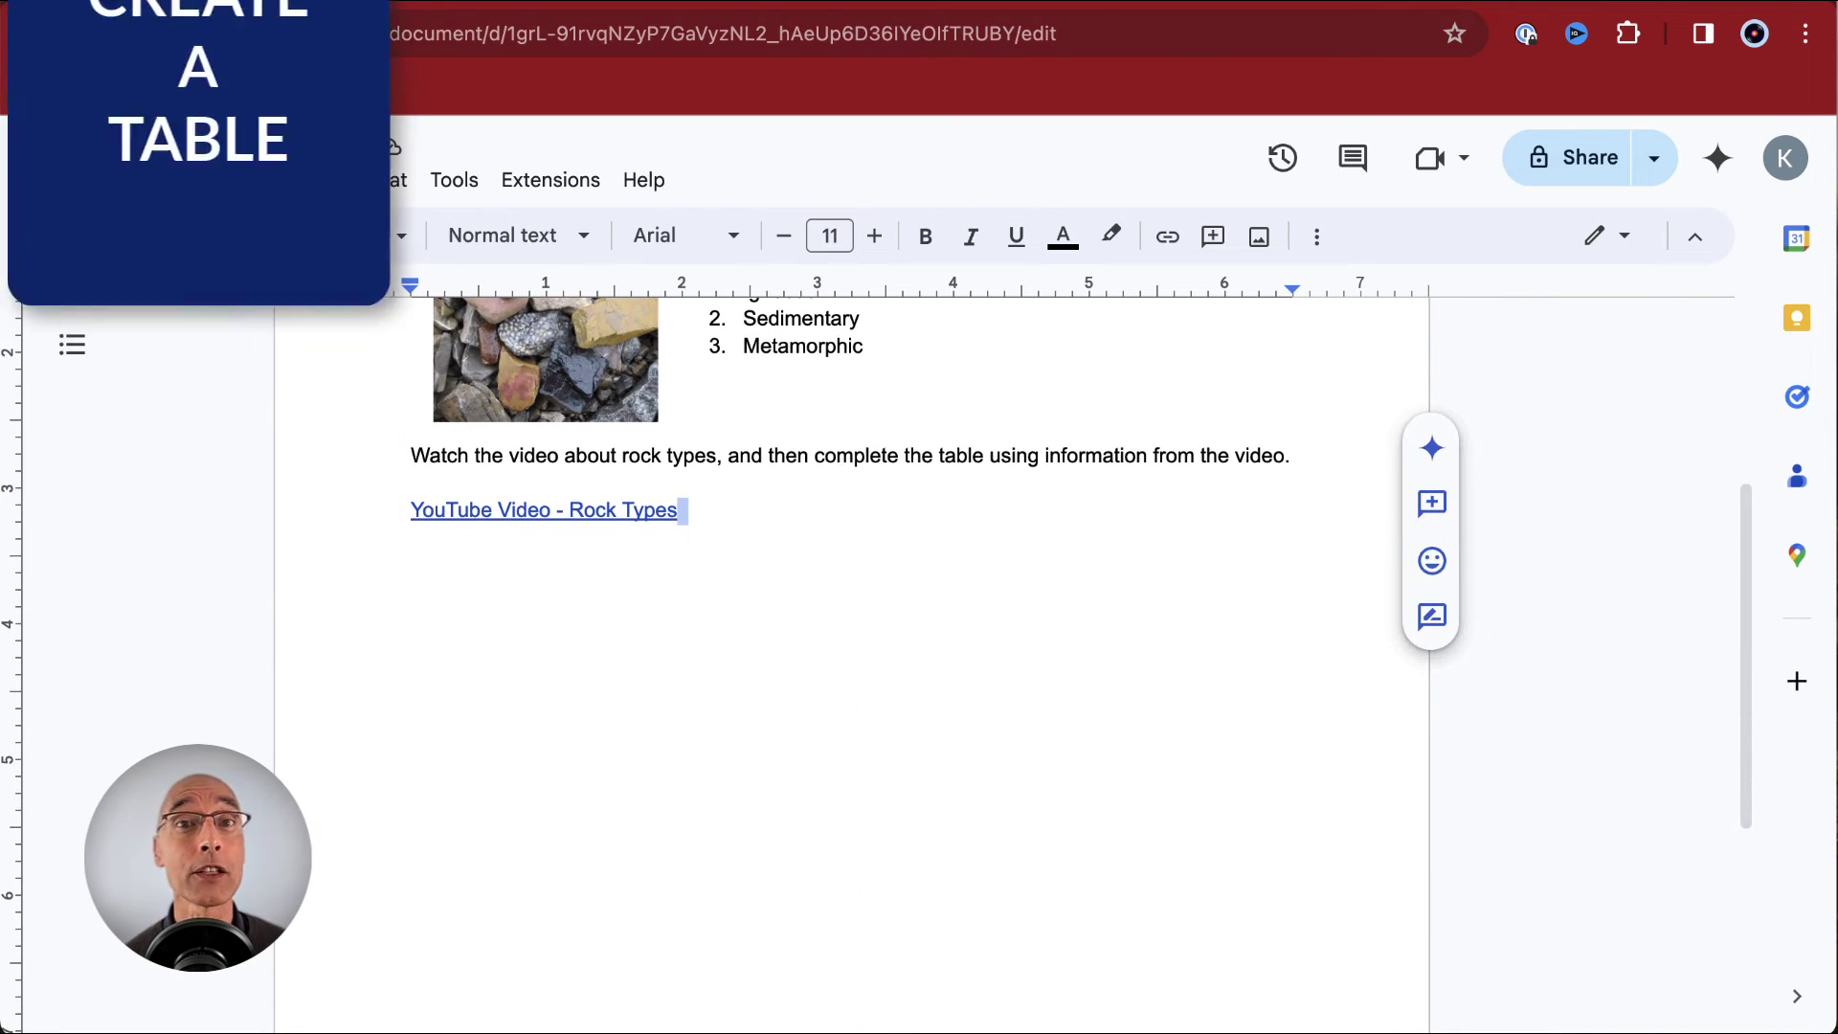
- Insert an empty 2 x 4 table on a new line below the YouTube Video - Rock Types link
key(Return)
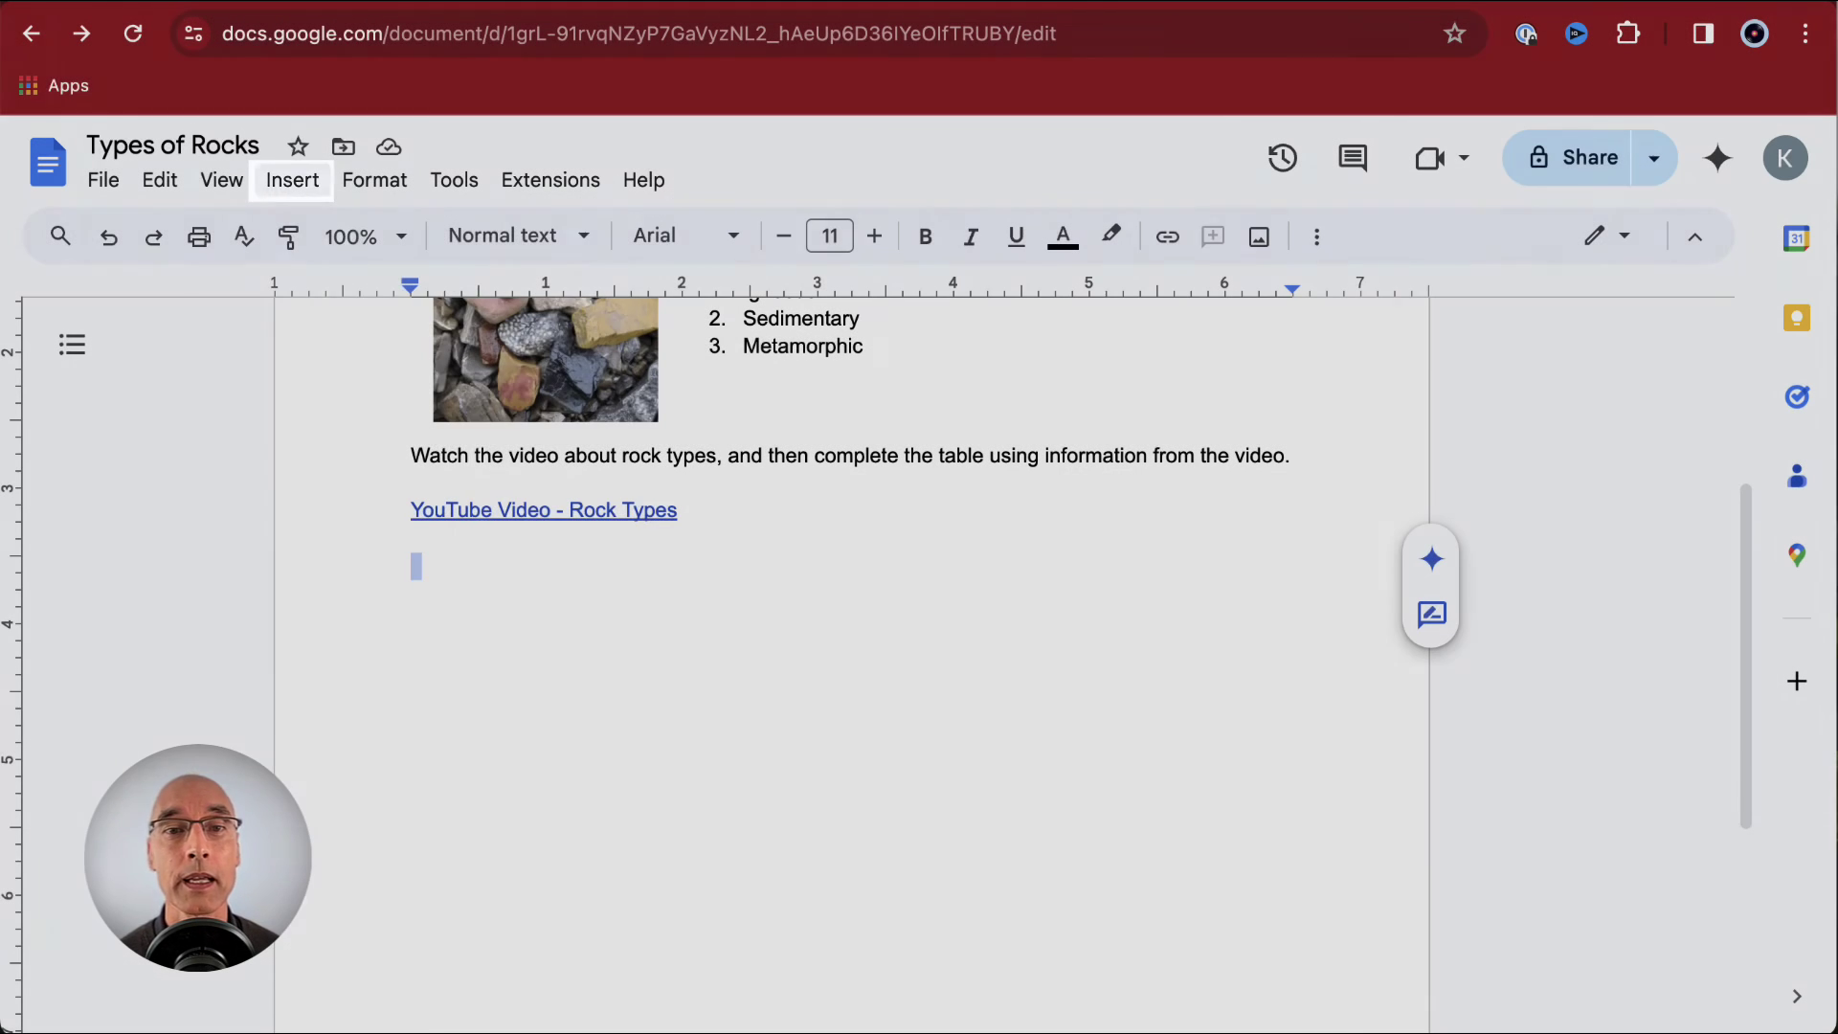
click(295, 182)
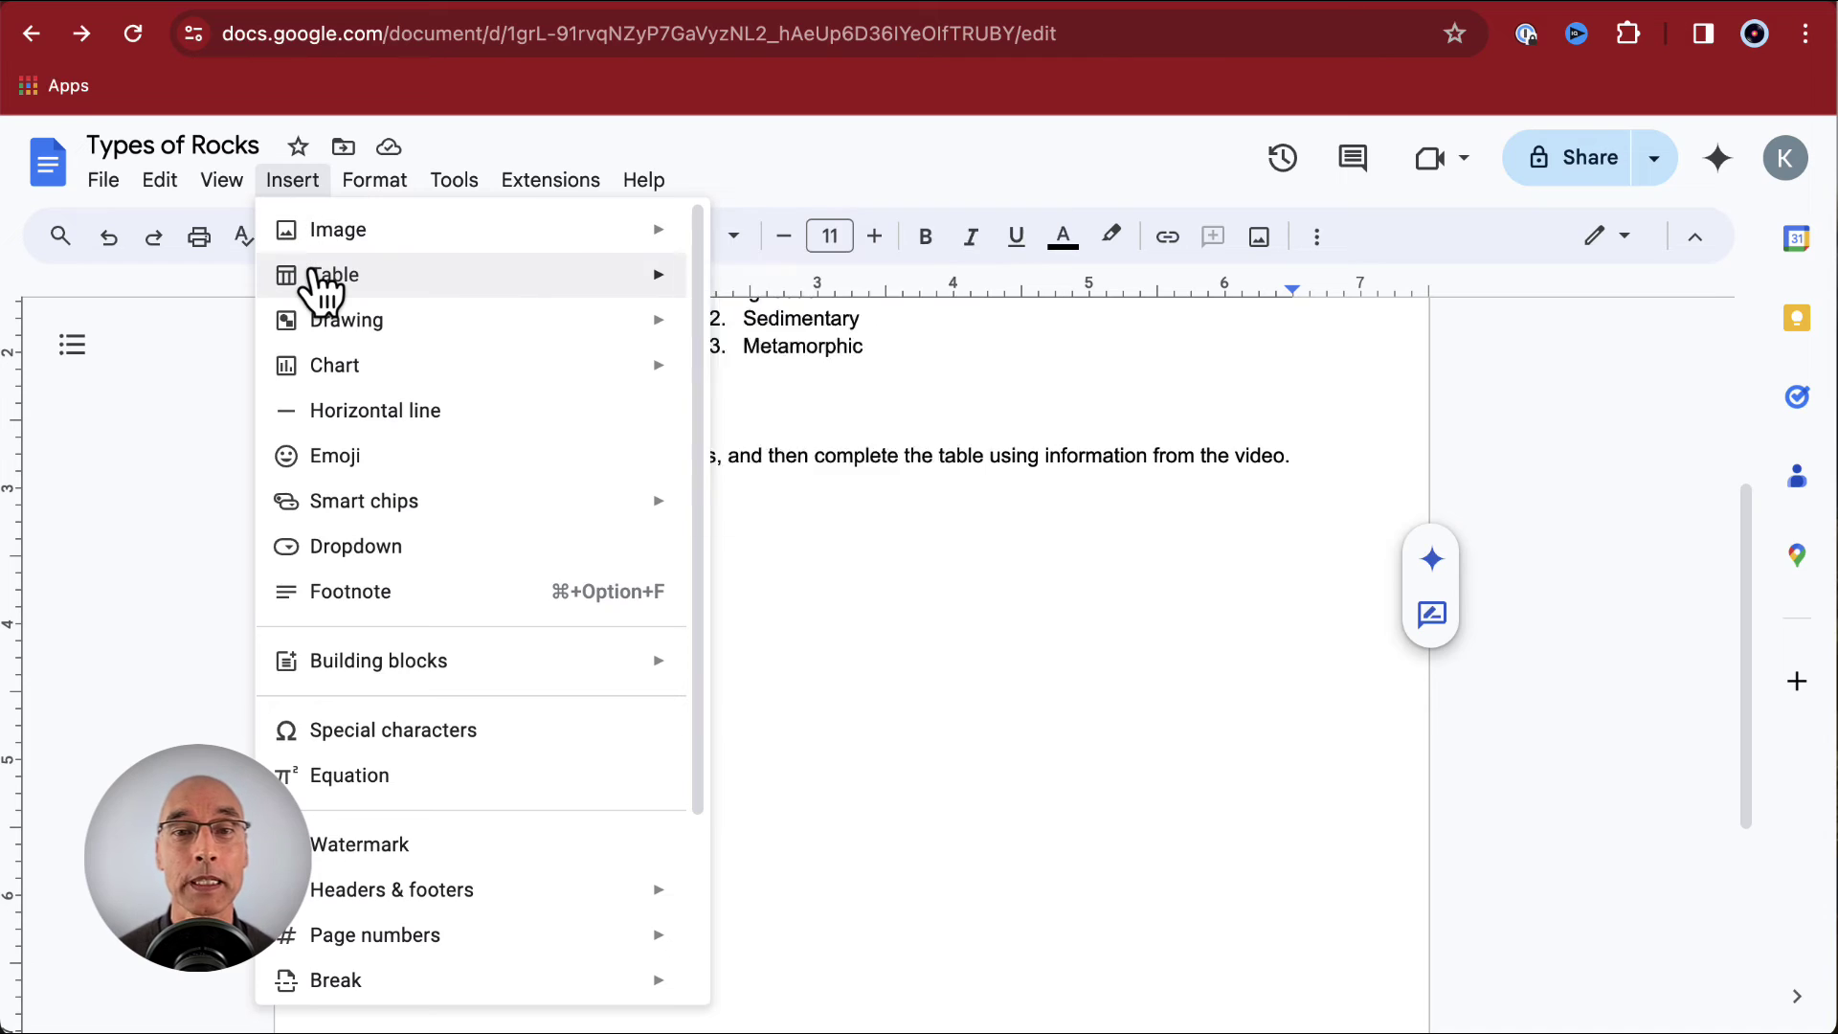
mouse_move(323, 287)
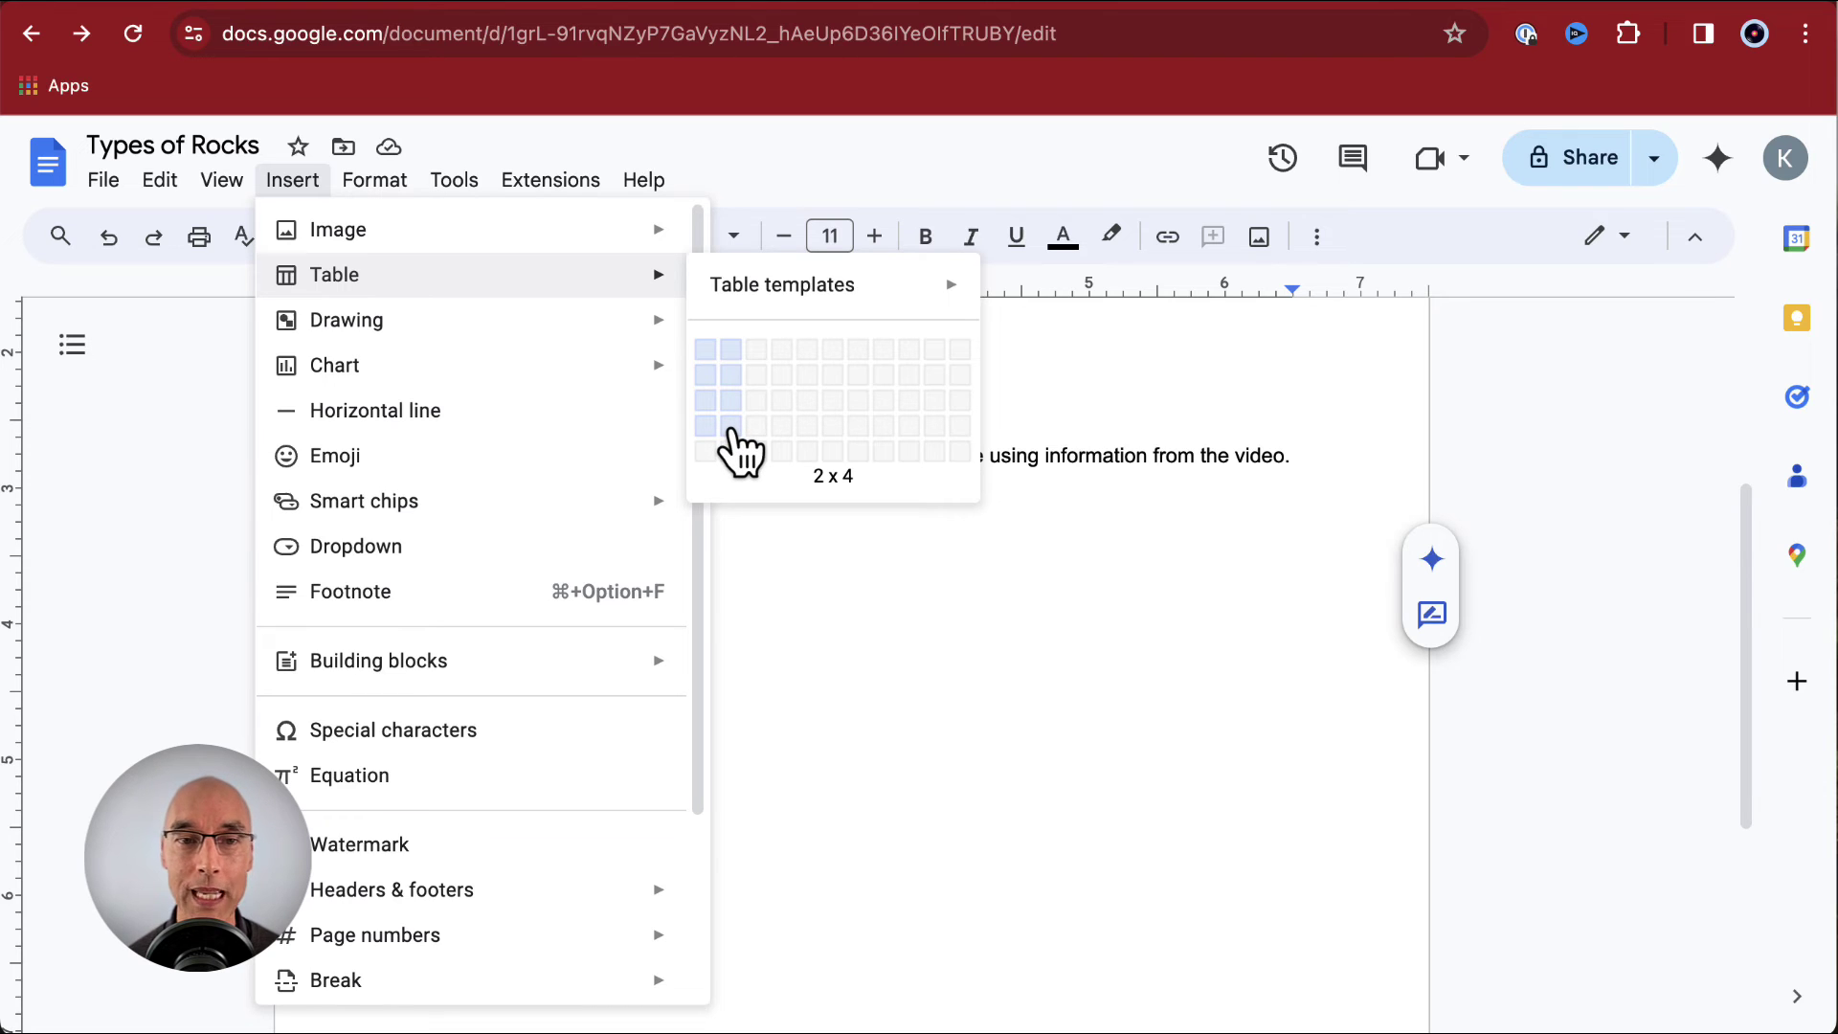
click(731, 428)
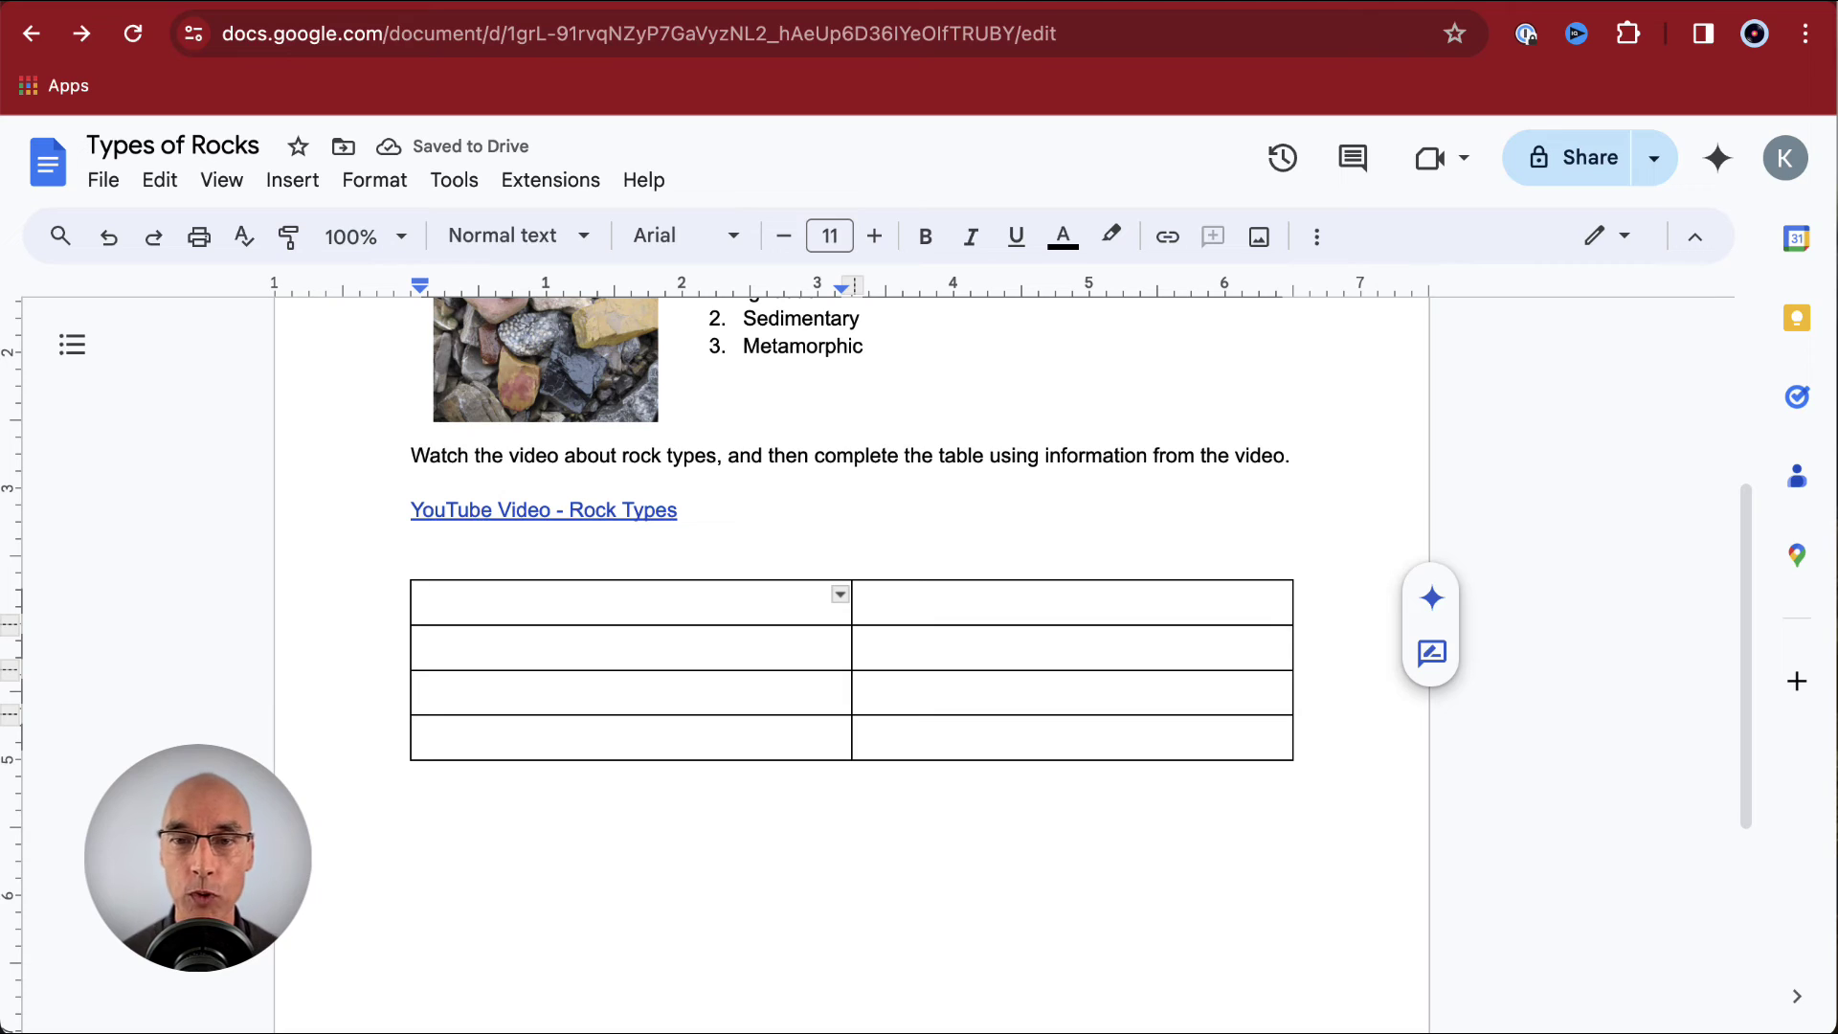
- Type the headers 'Rock Type' and 'Description' into the table's first row
text(Rock Type)
key(Tab)
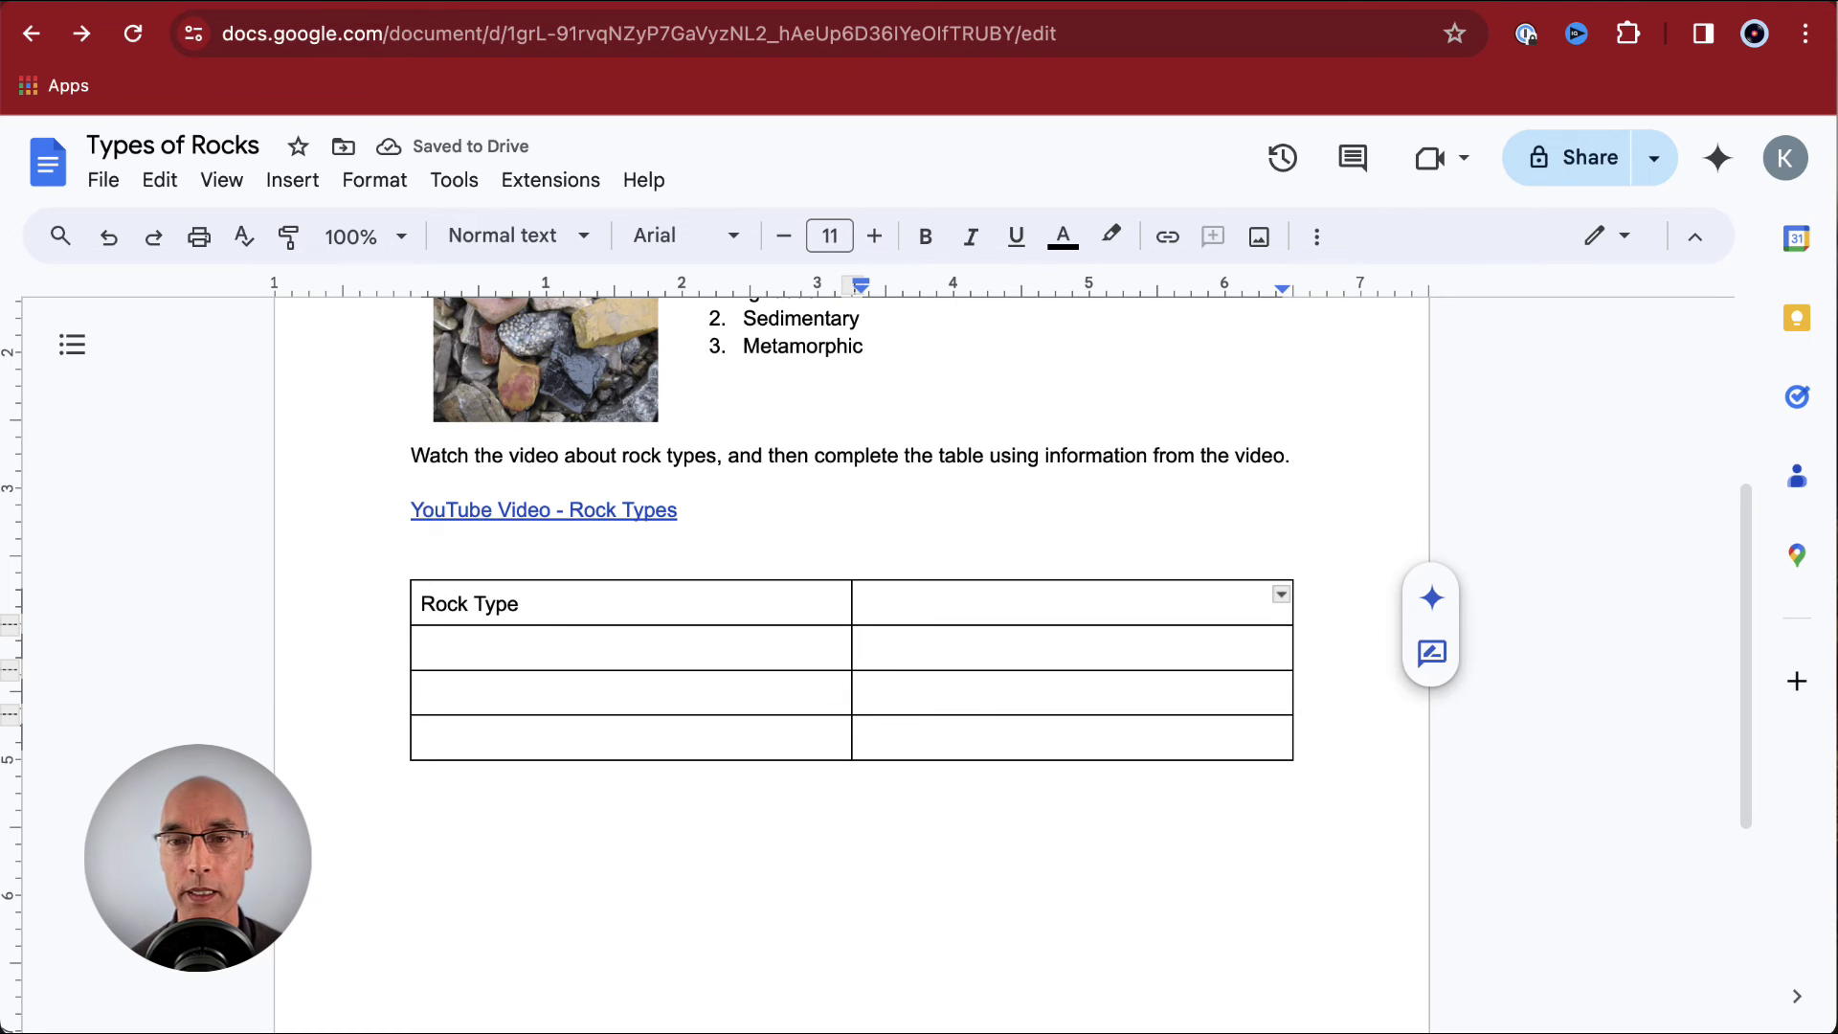
text(Description)
key(Tab)
- List Igneous, Sedimentary and Metamorphic in the first column, narrow that column, and select the header row
text(Igne)
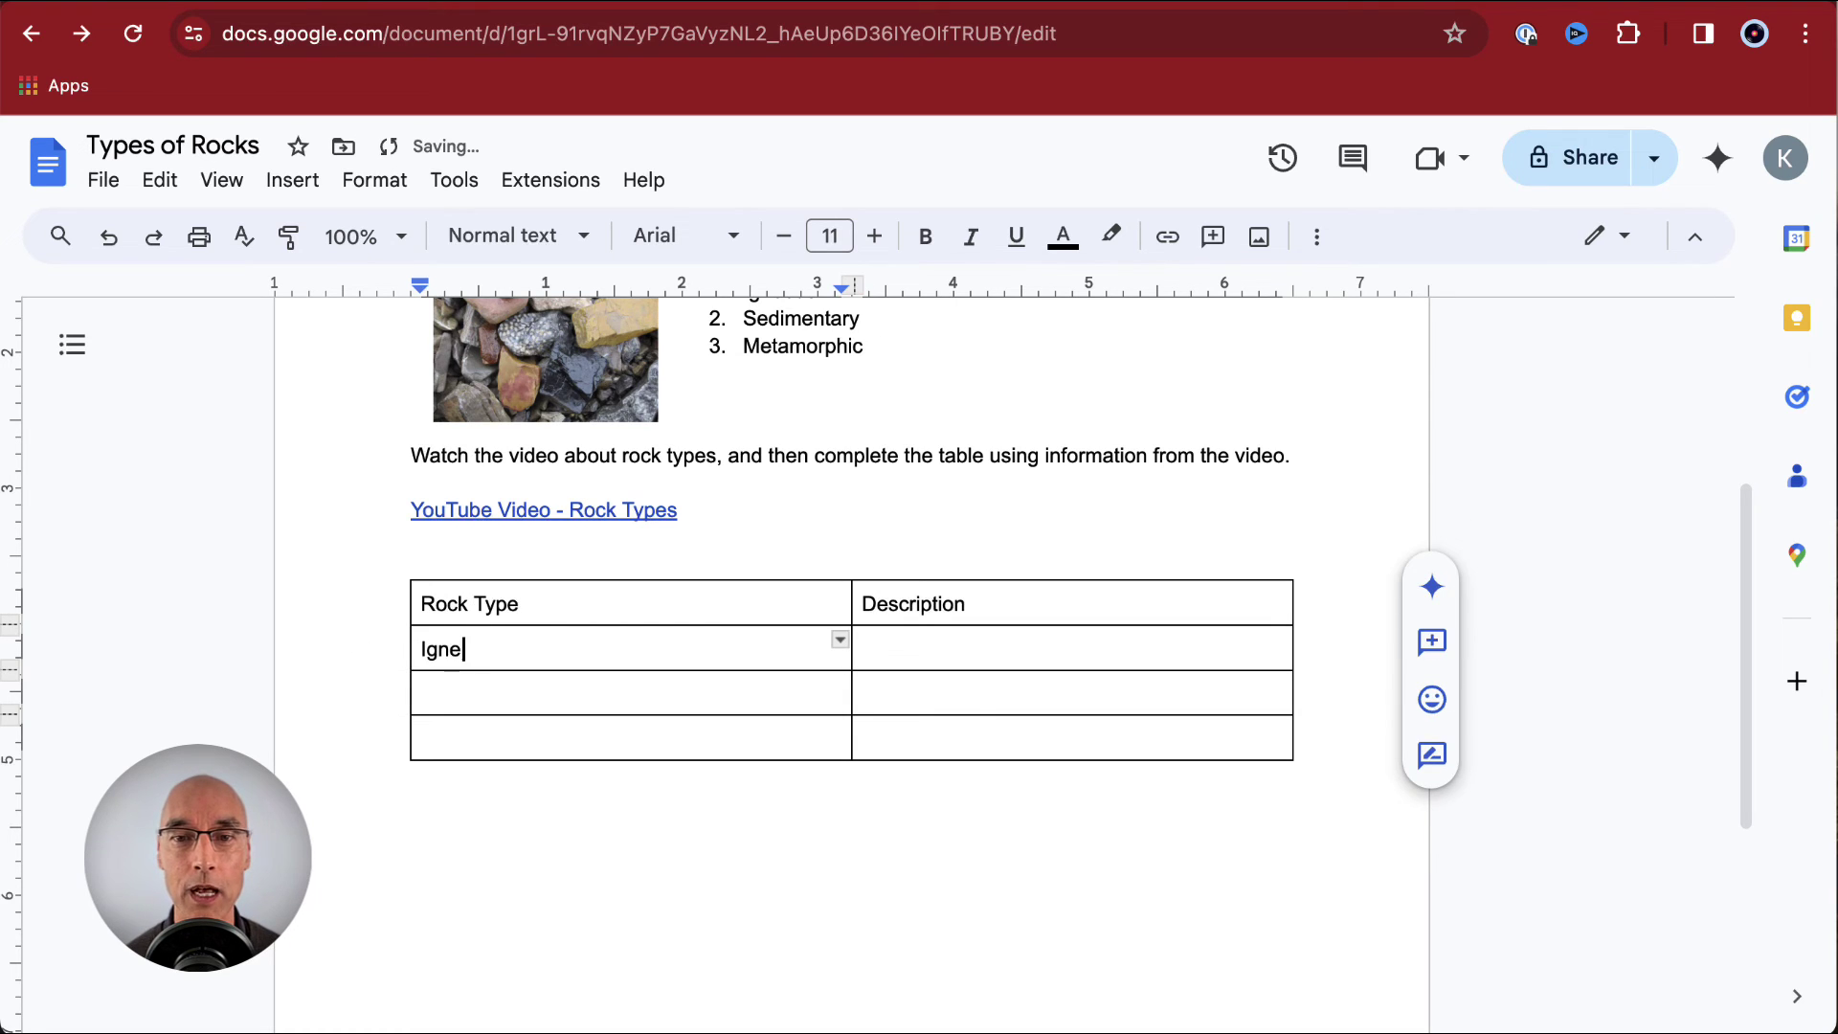
text(ous)
key(Tab)
key(Tab)
text(Sedimentar)
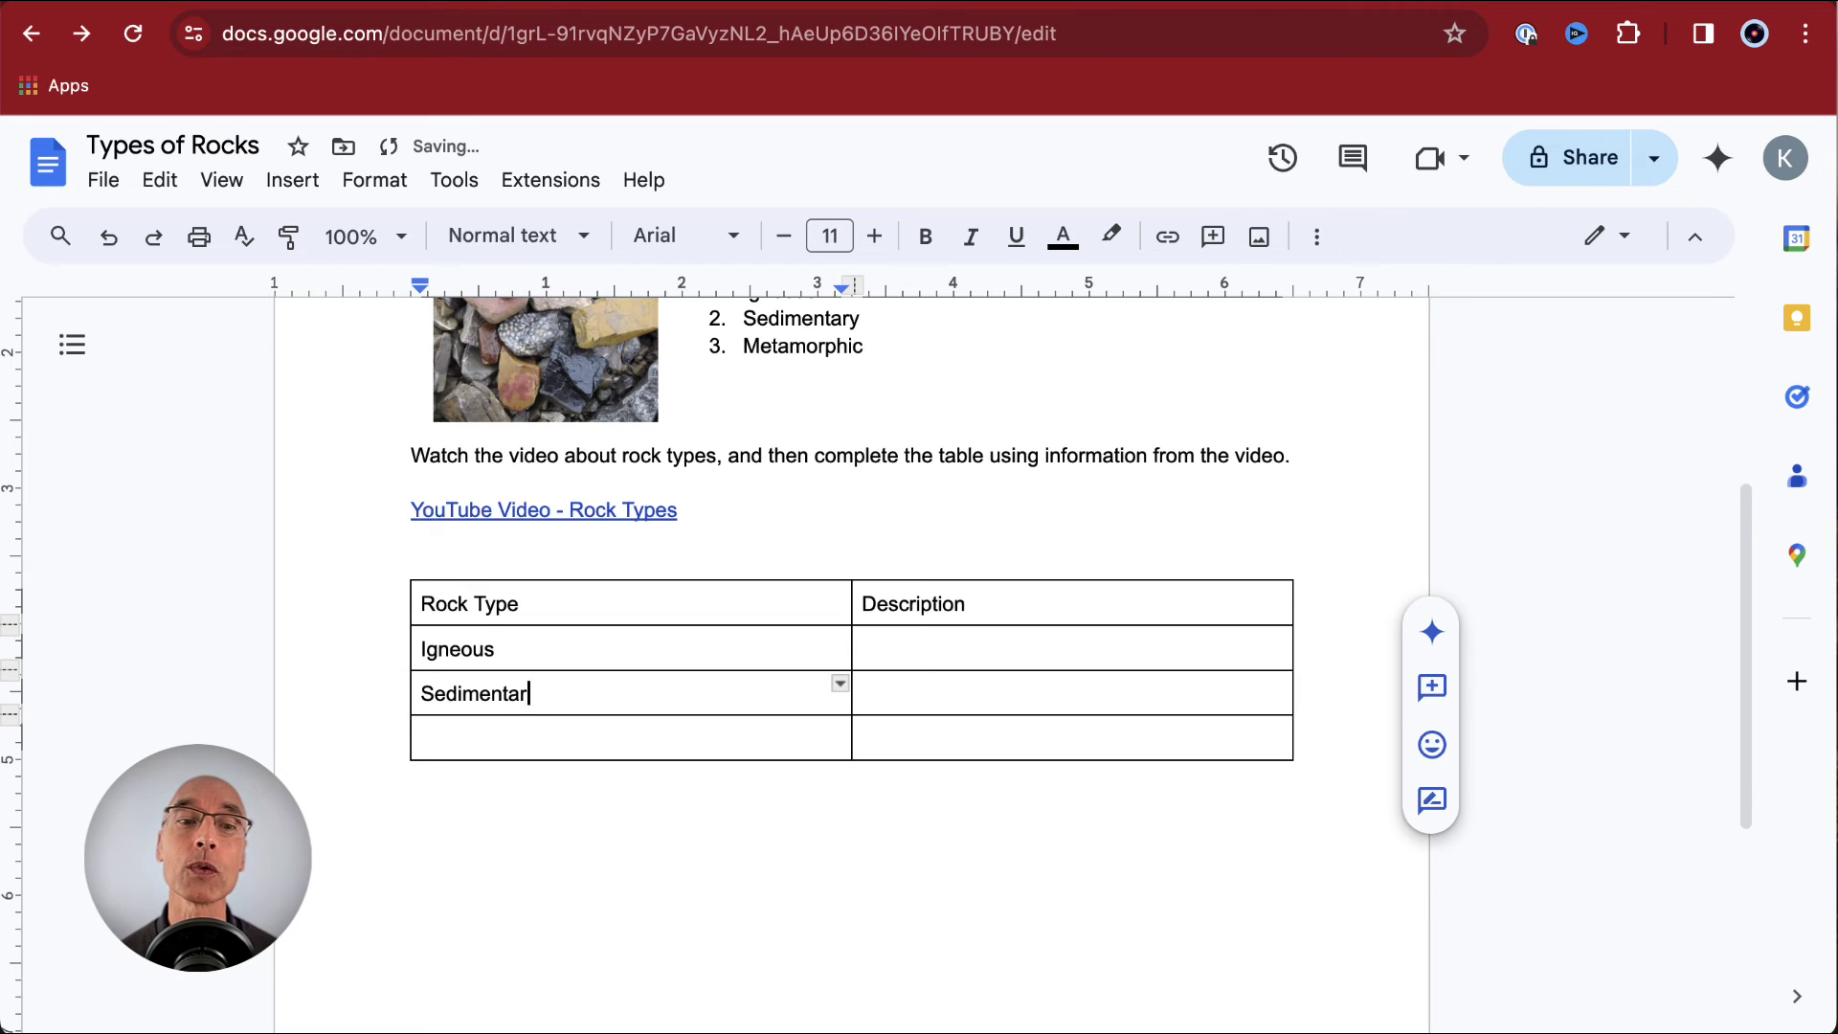
text(y)
key(Tab)
key(Tab)
text(Metamorphi)
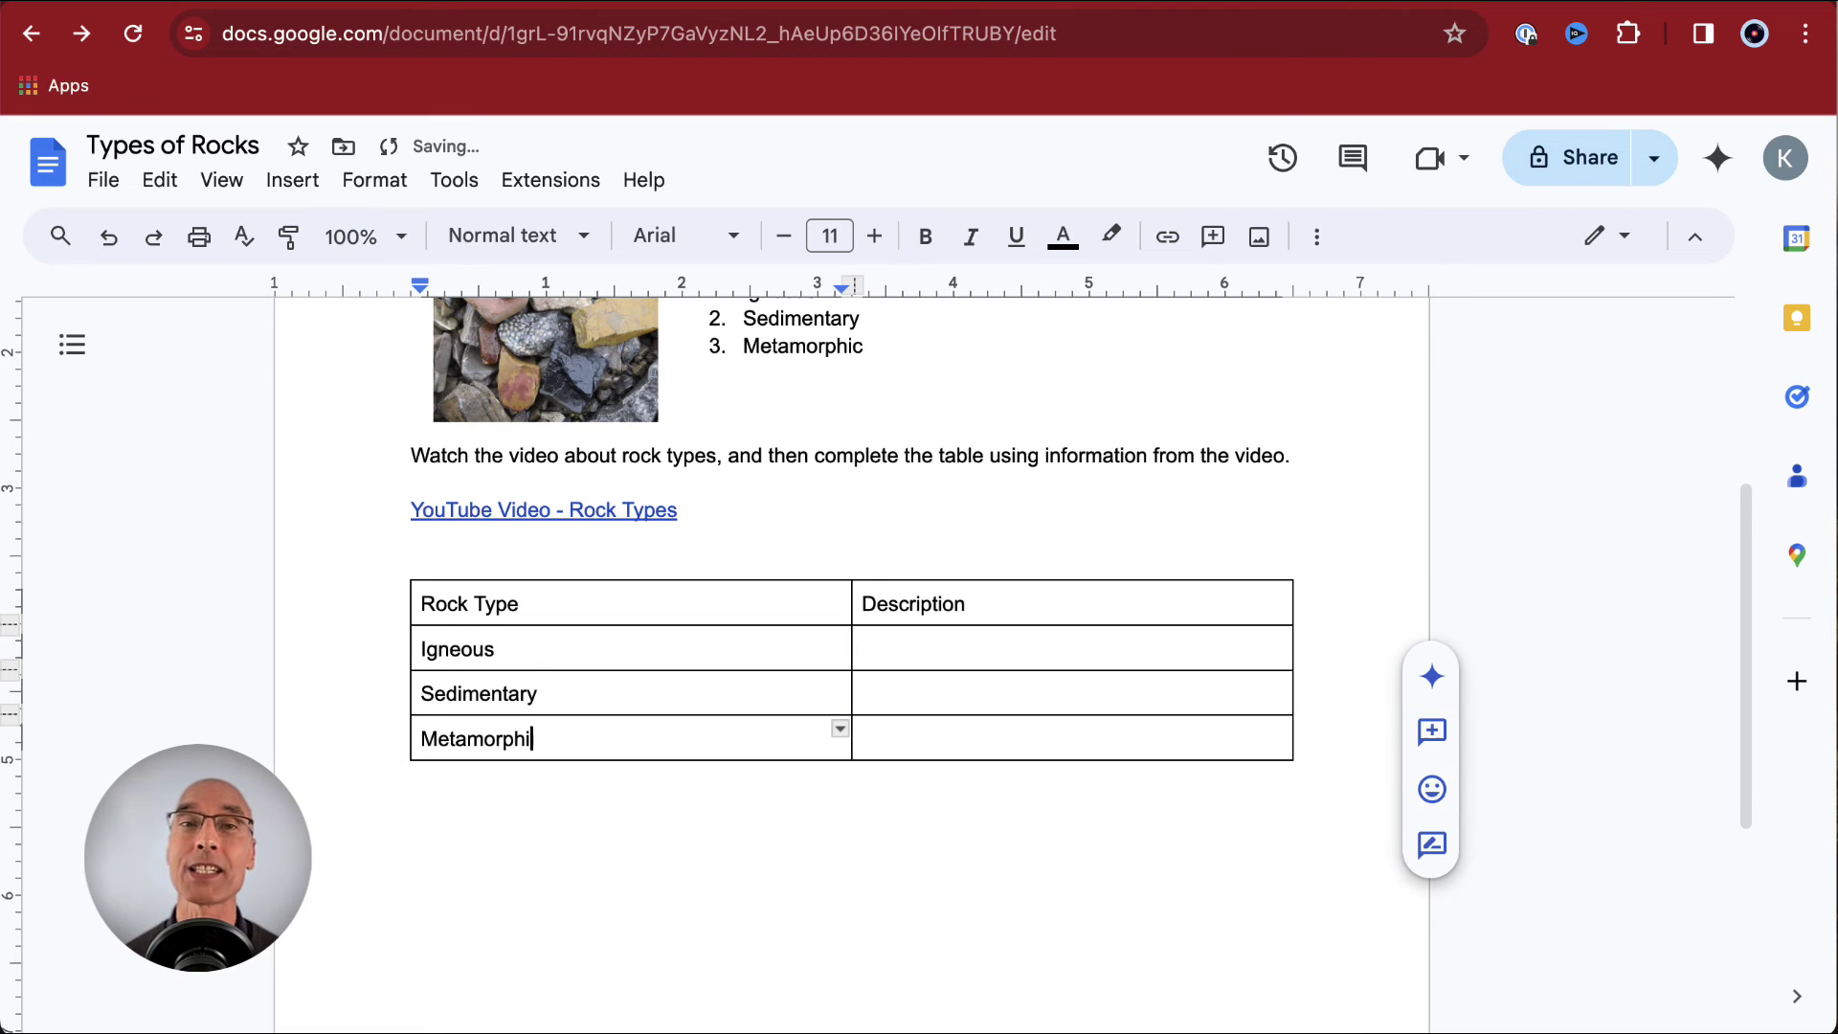
text(c)
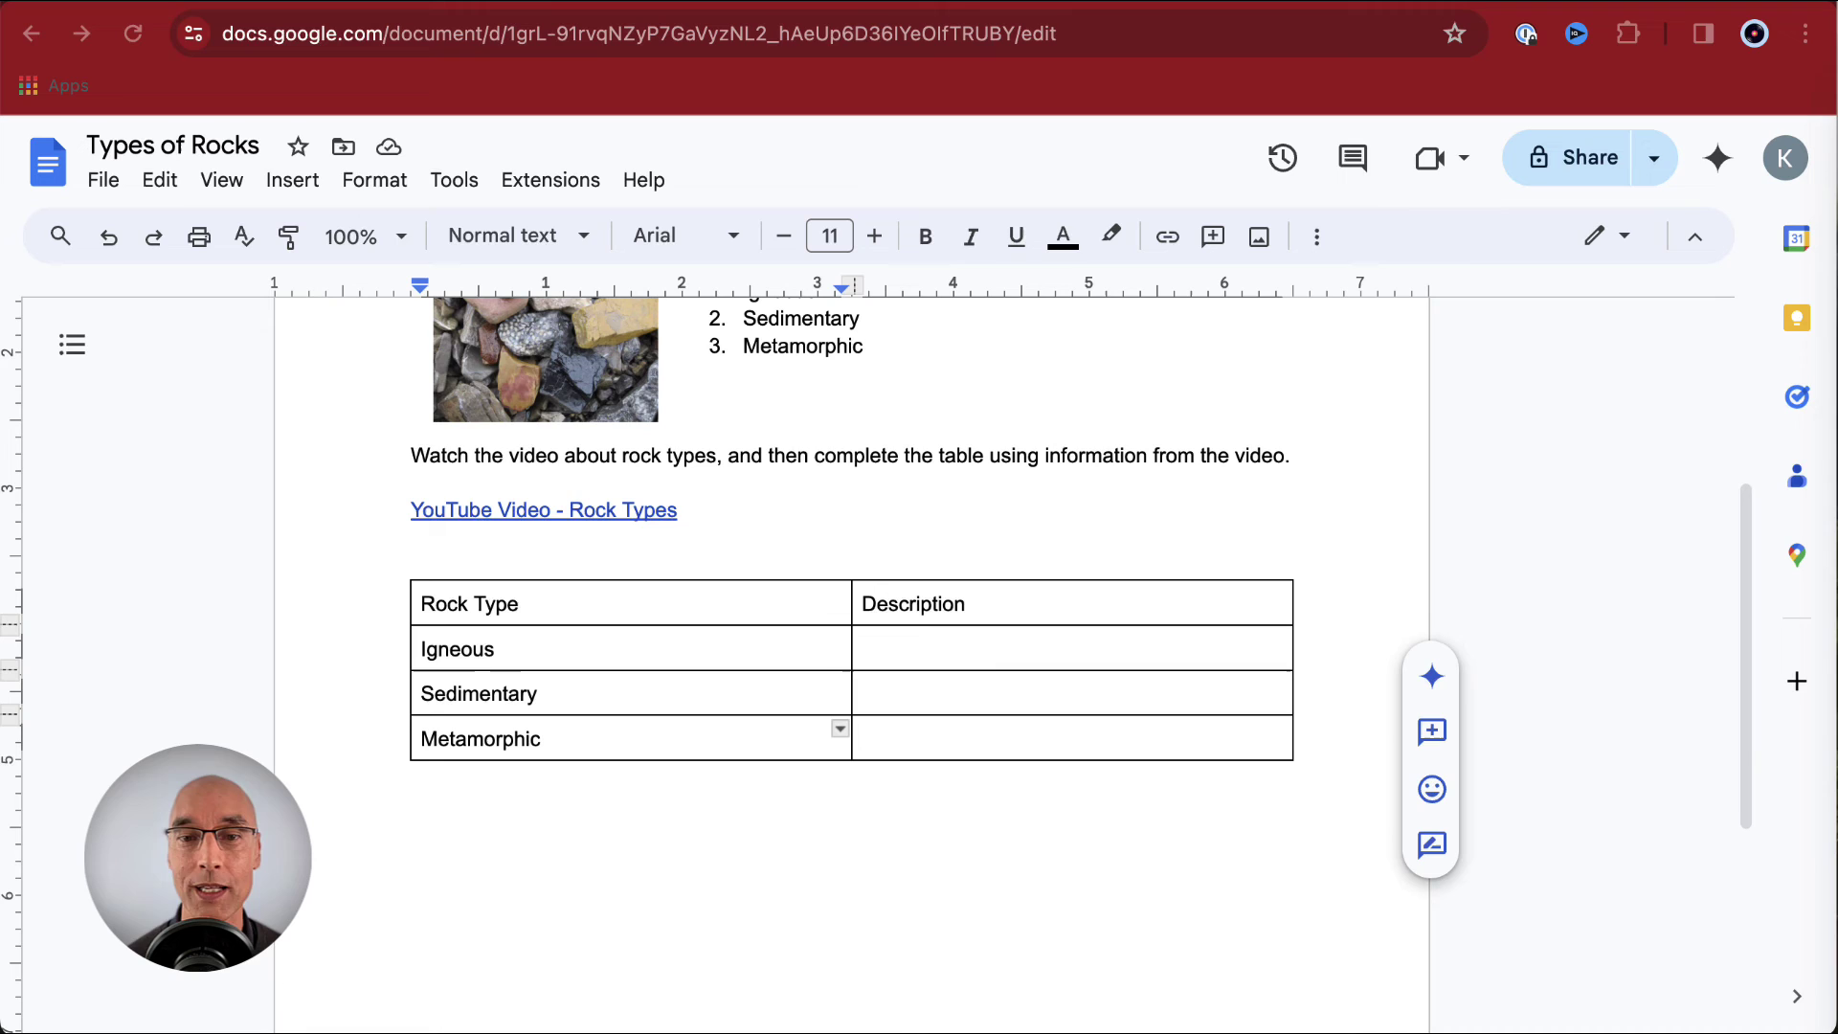
drag(851, 606, 587, 609)
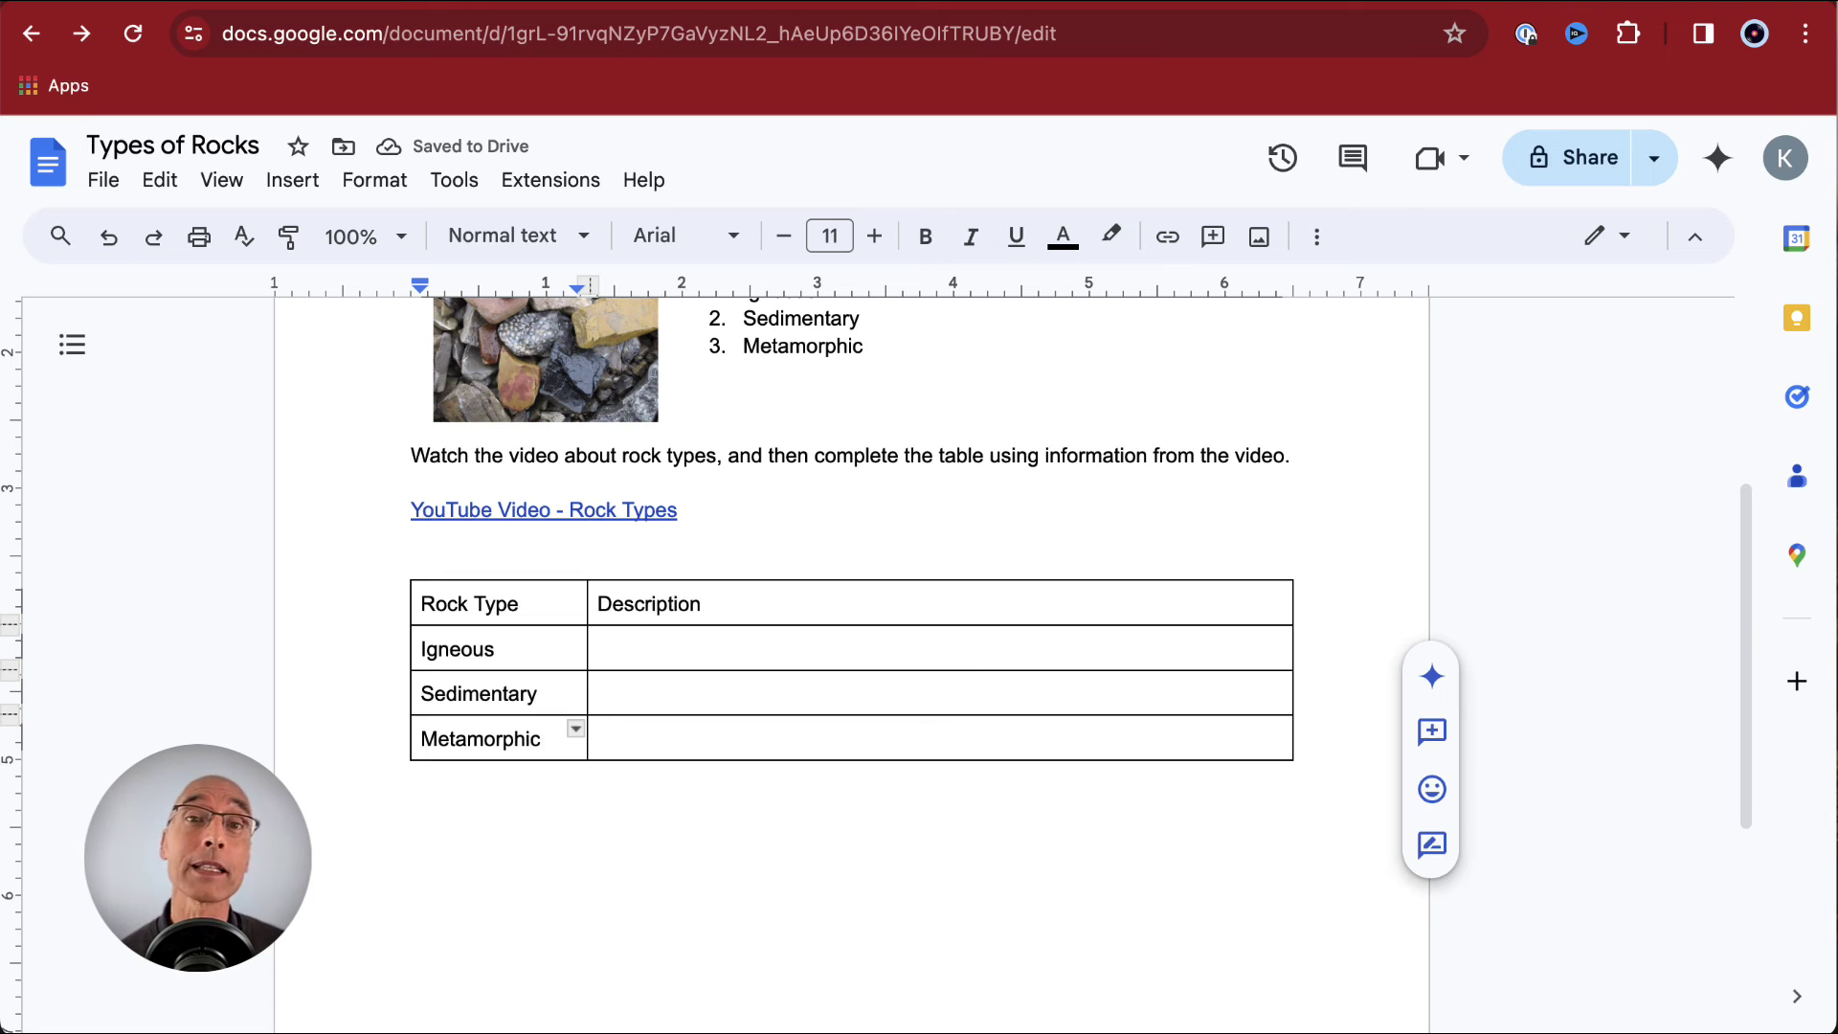
drag(431, 627, 706, 636)
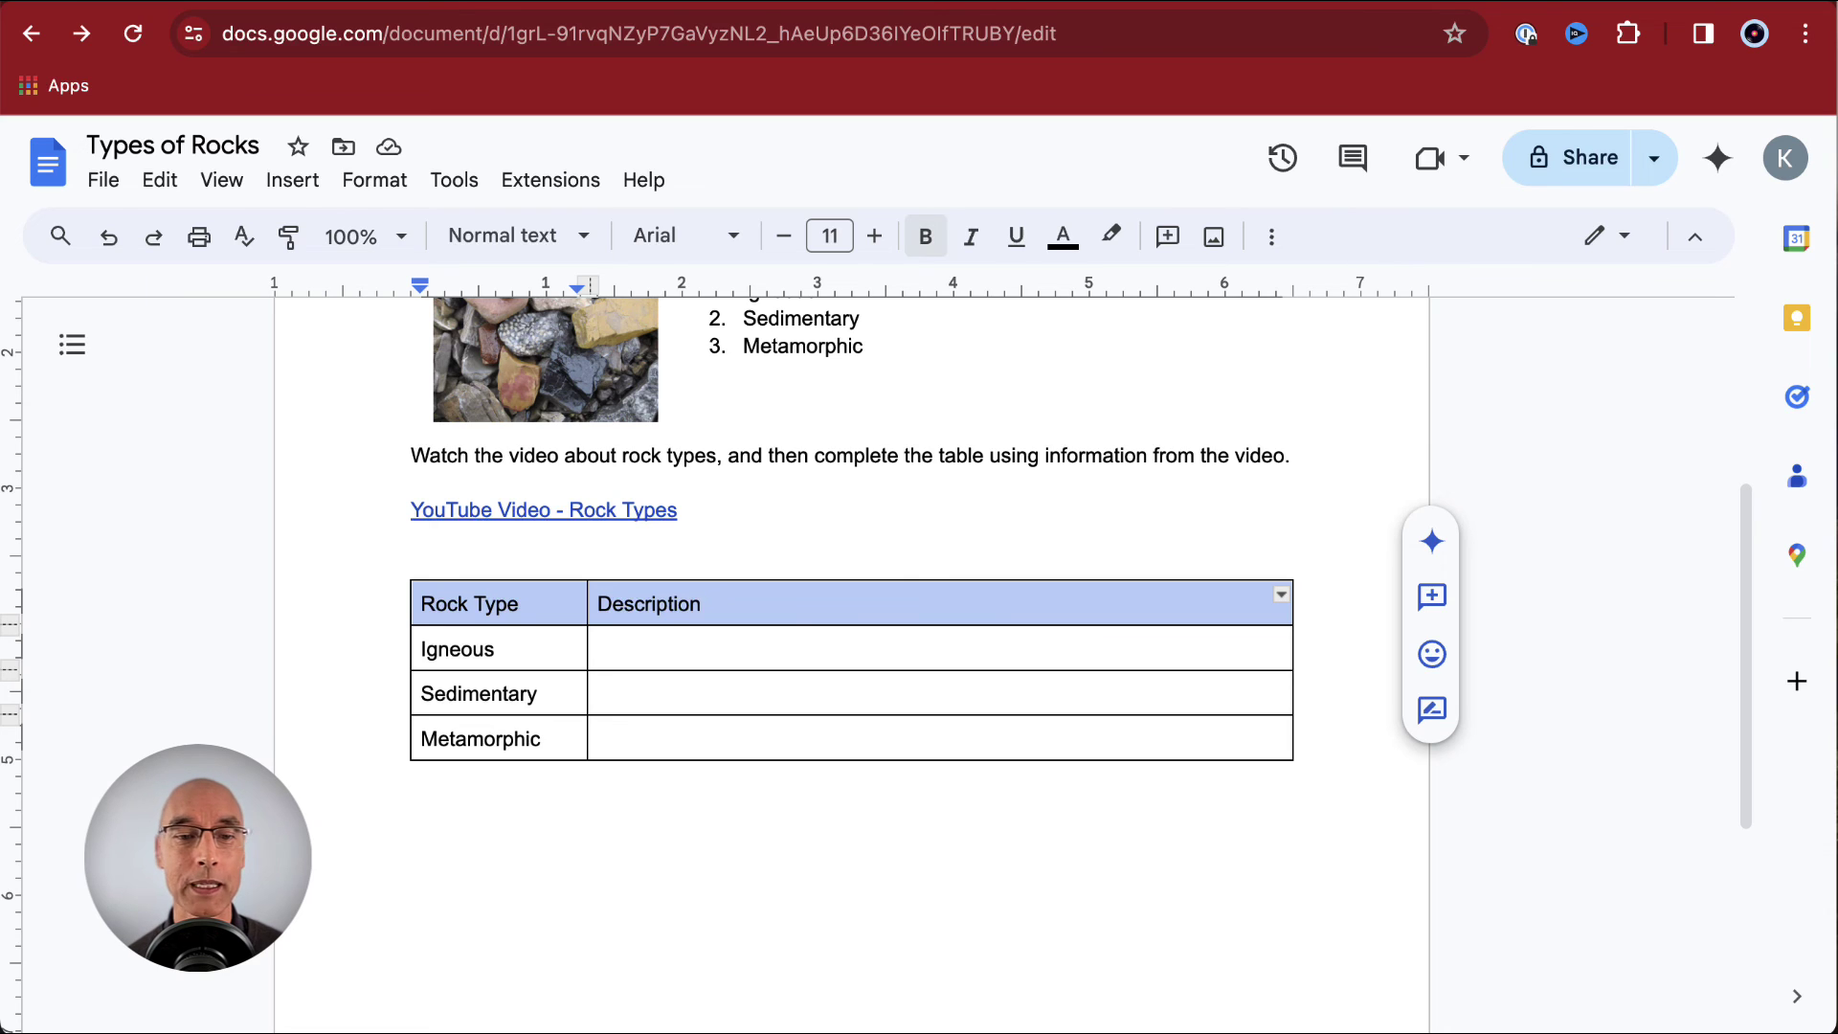
- Make the Rock Type and Description header text bold and blue
click(927, 237)
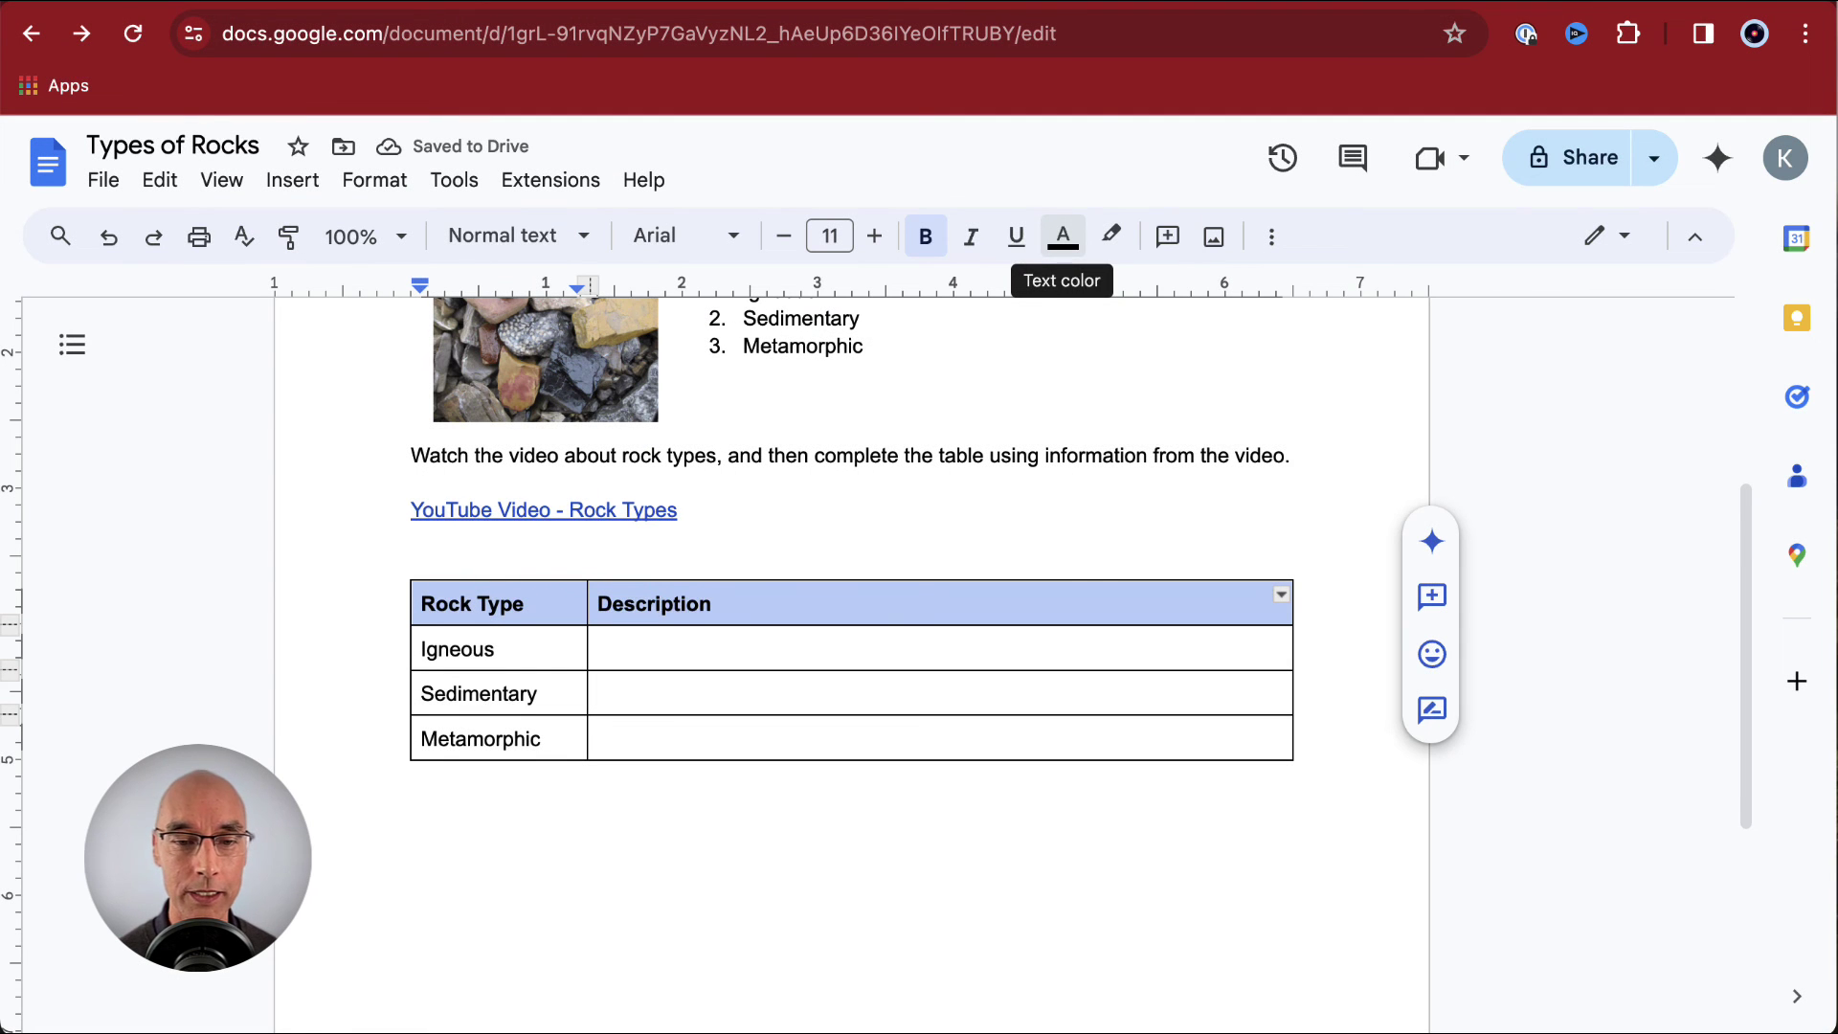
click(1063, 237)
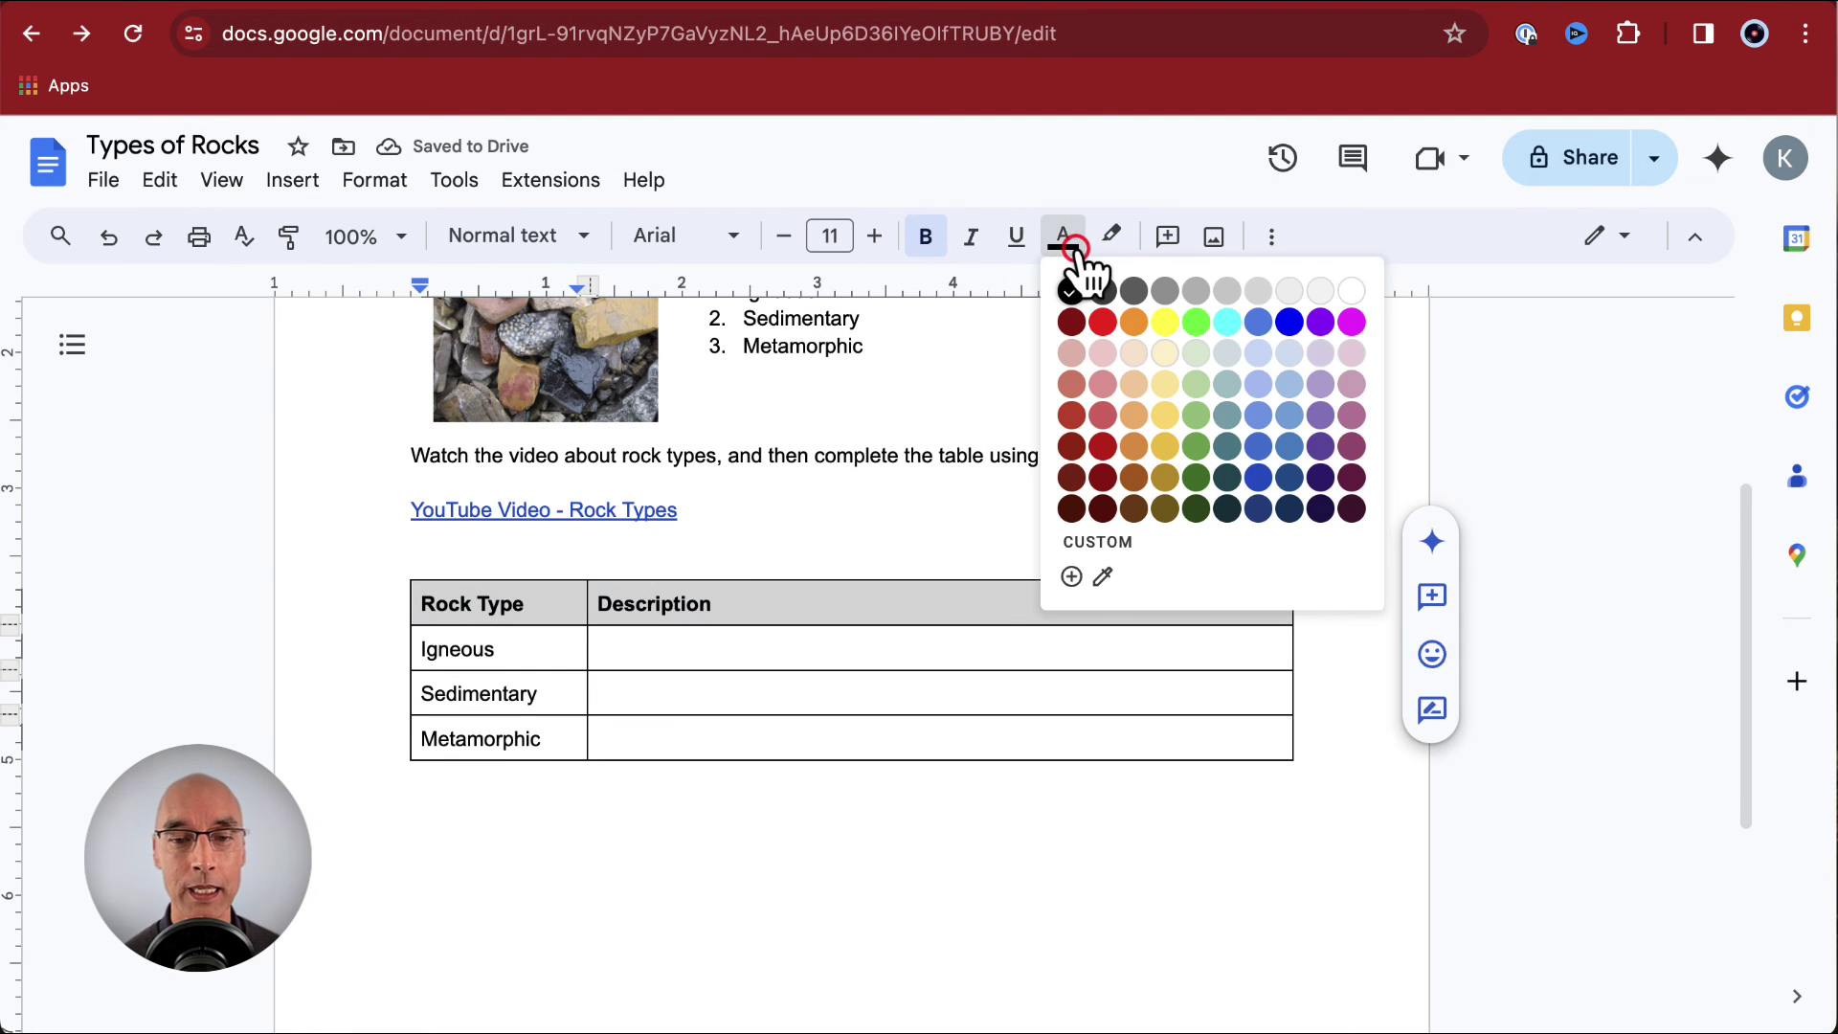
click(1289, 323)
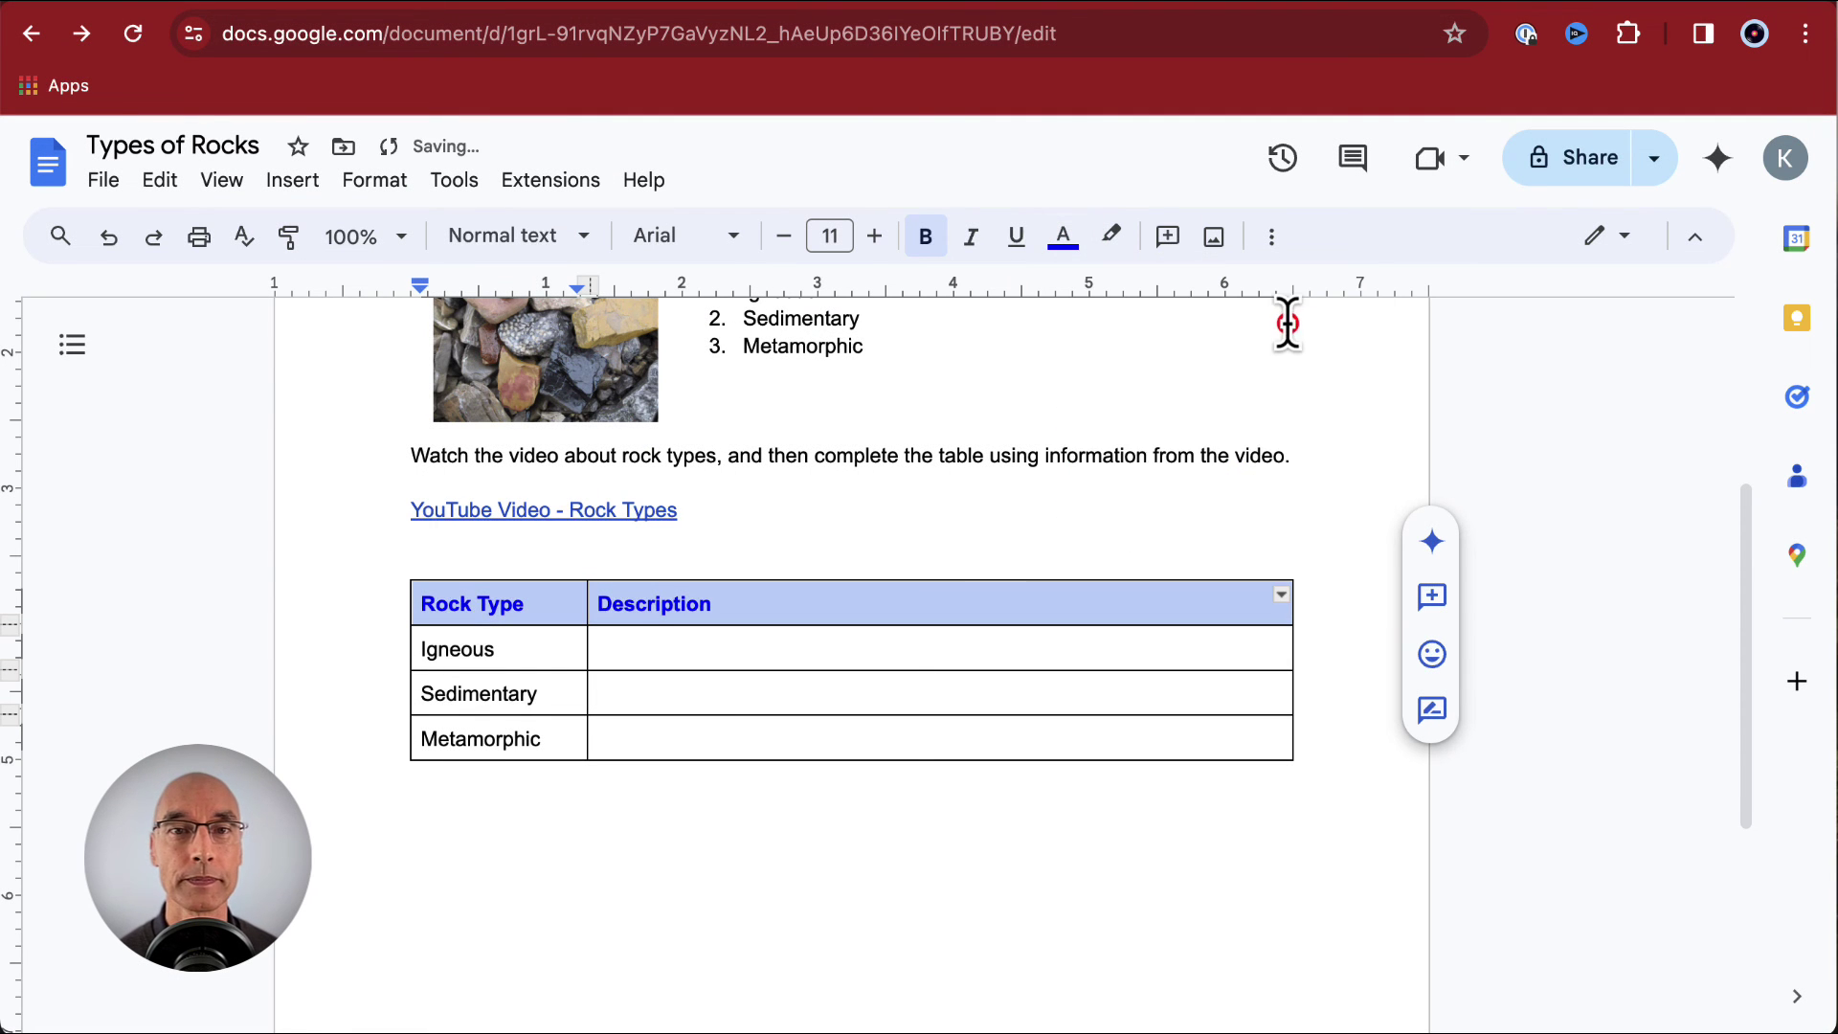
click(431, 772)
scroll(862, 574, up, 4)
scroll(862, 574, down, 2)
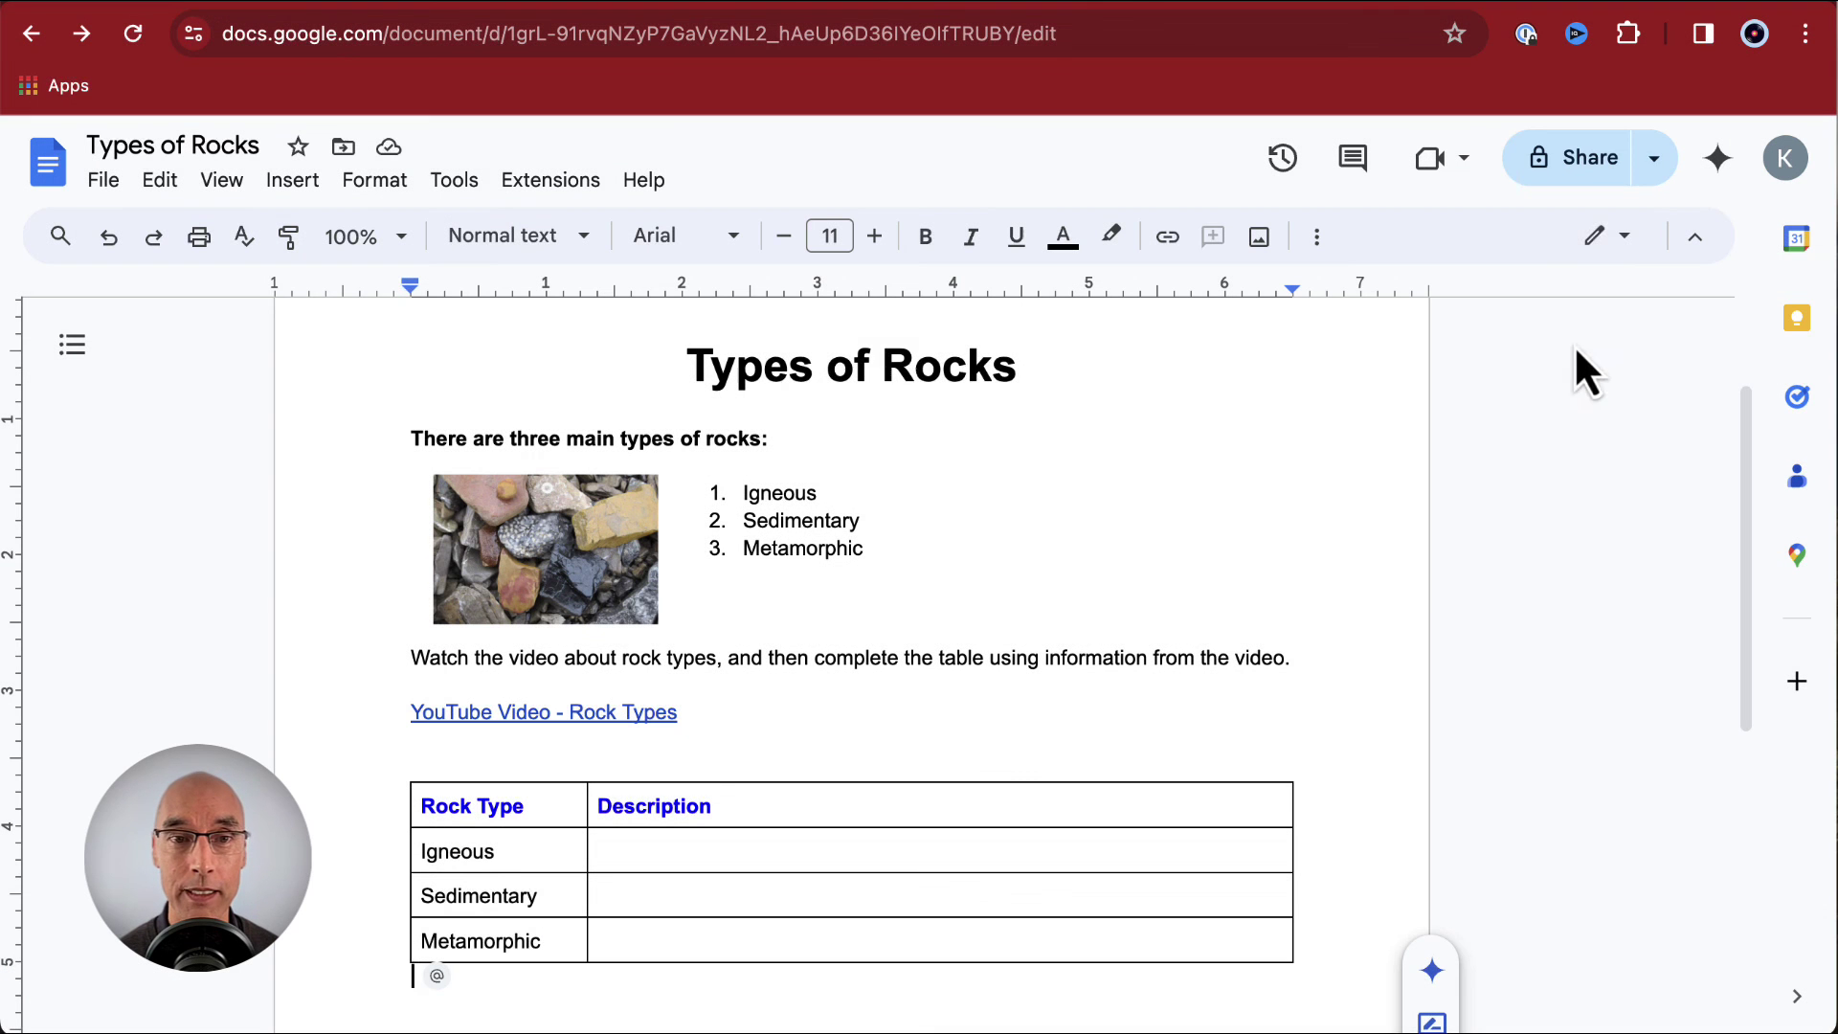
- Open sharing for 'Types of Rocks' and enter the collaborator's e-mail address
click(1573, 159)
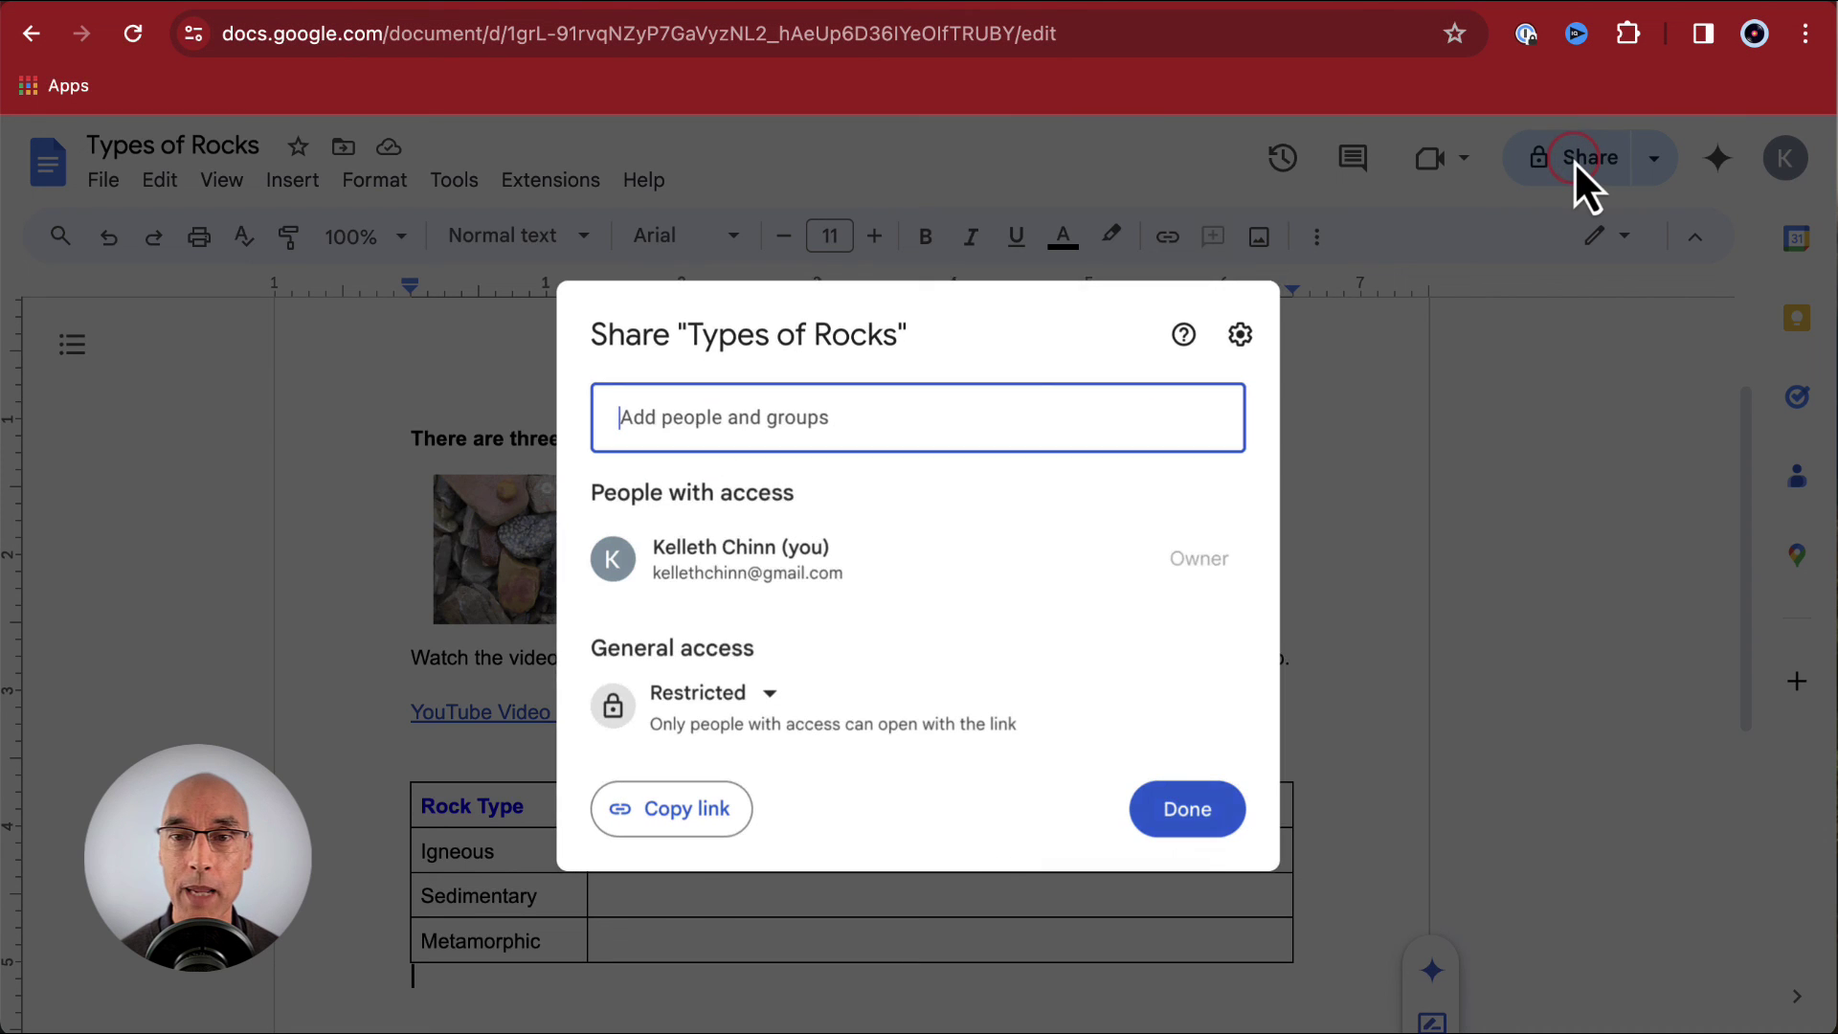
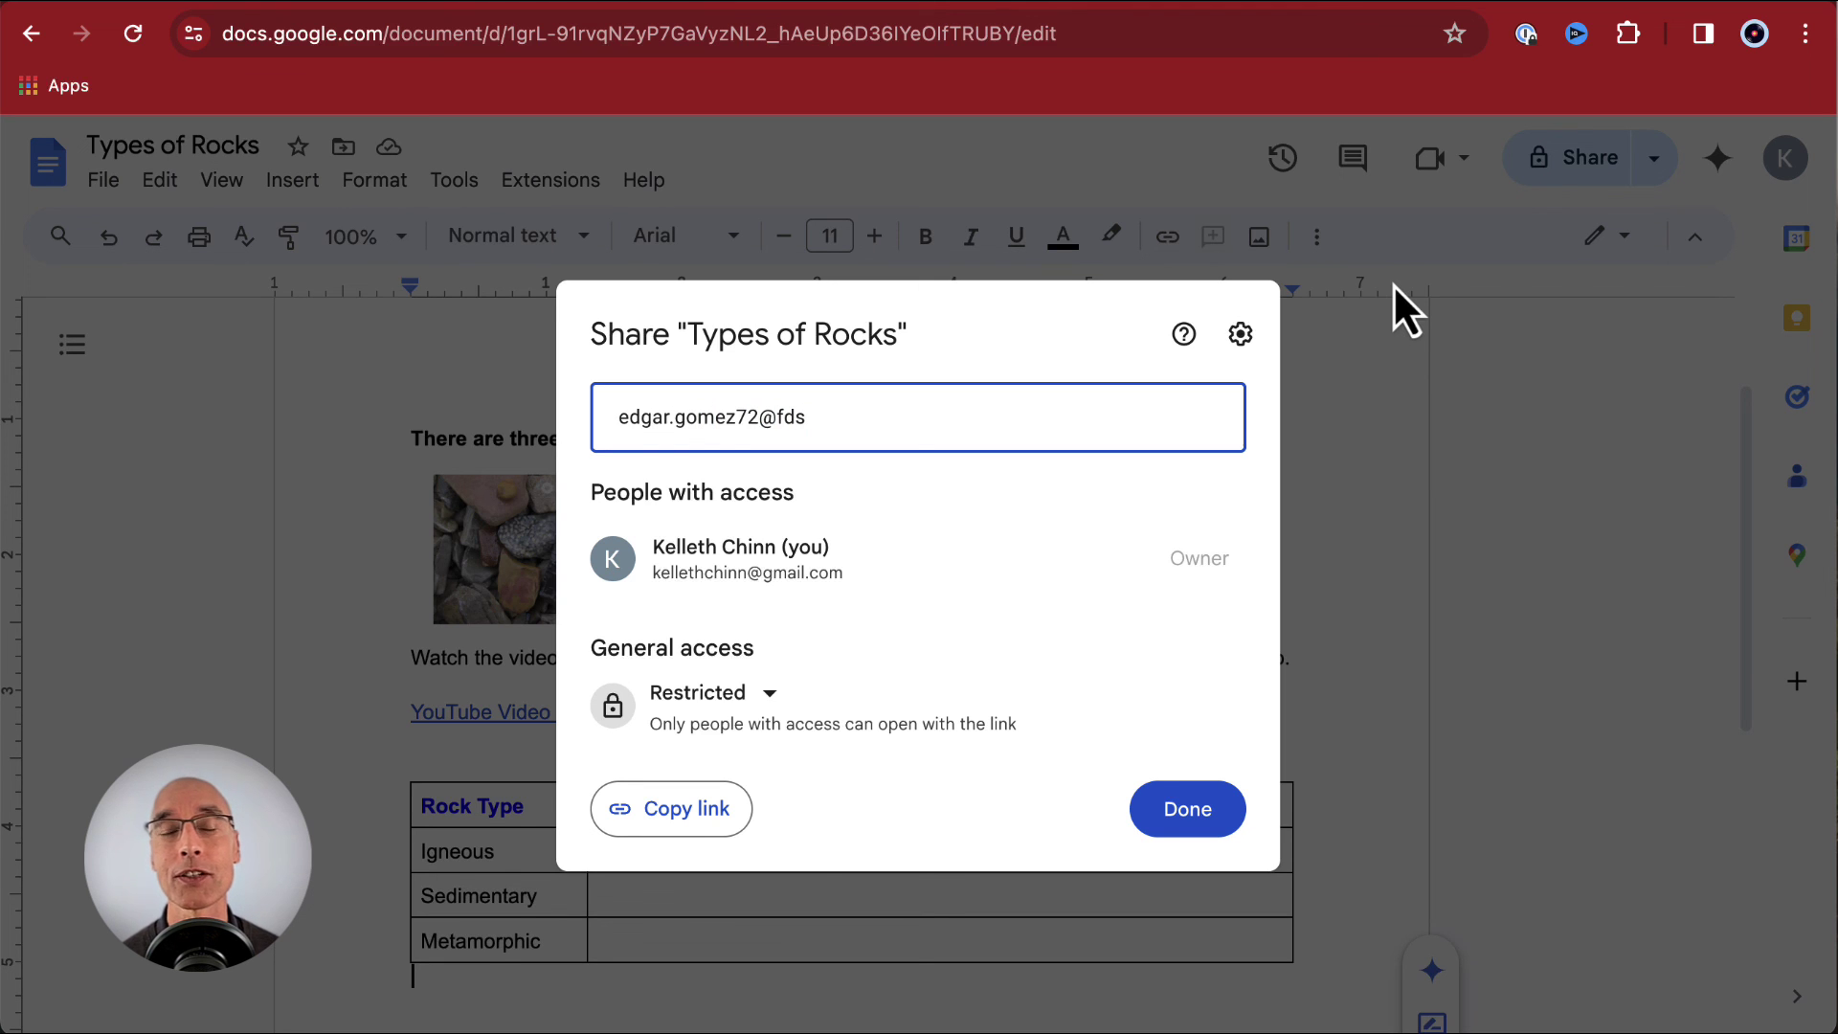